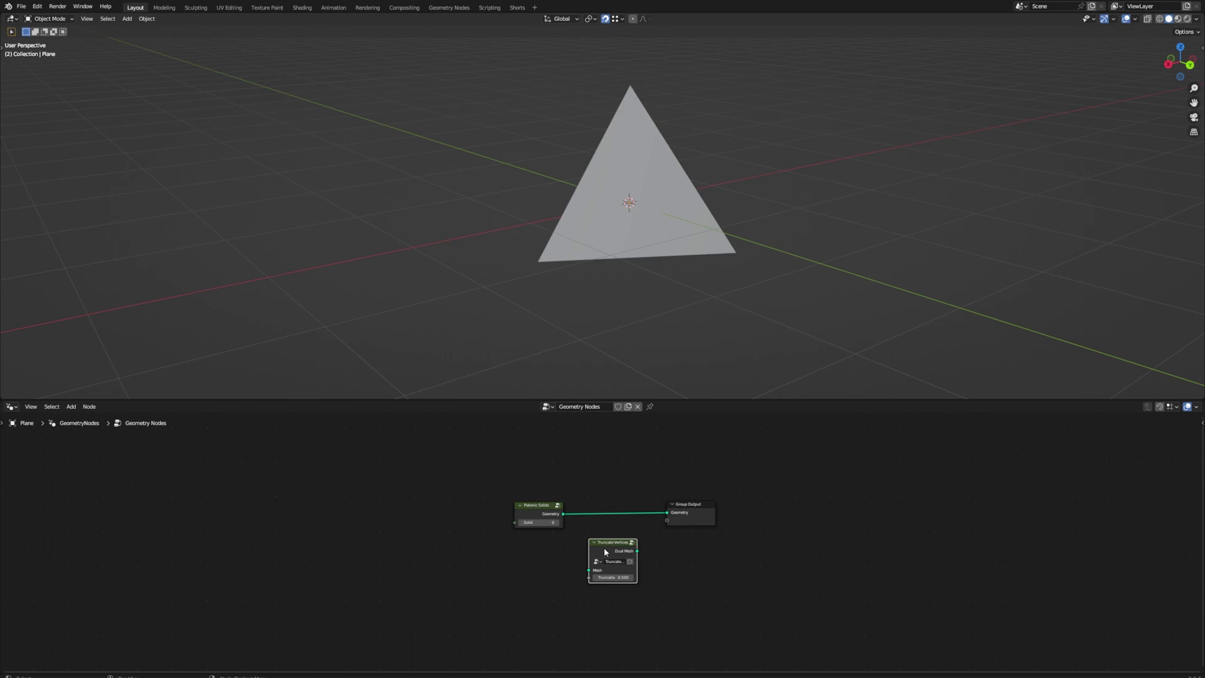
Insert the Truncate Vertices node between Platonic Solids and Group Output, and step Solid up from 0 through the other shapes
left_click_drag(601, 546, 607, 511)
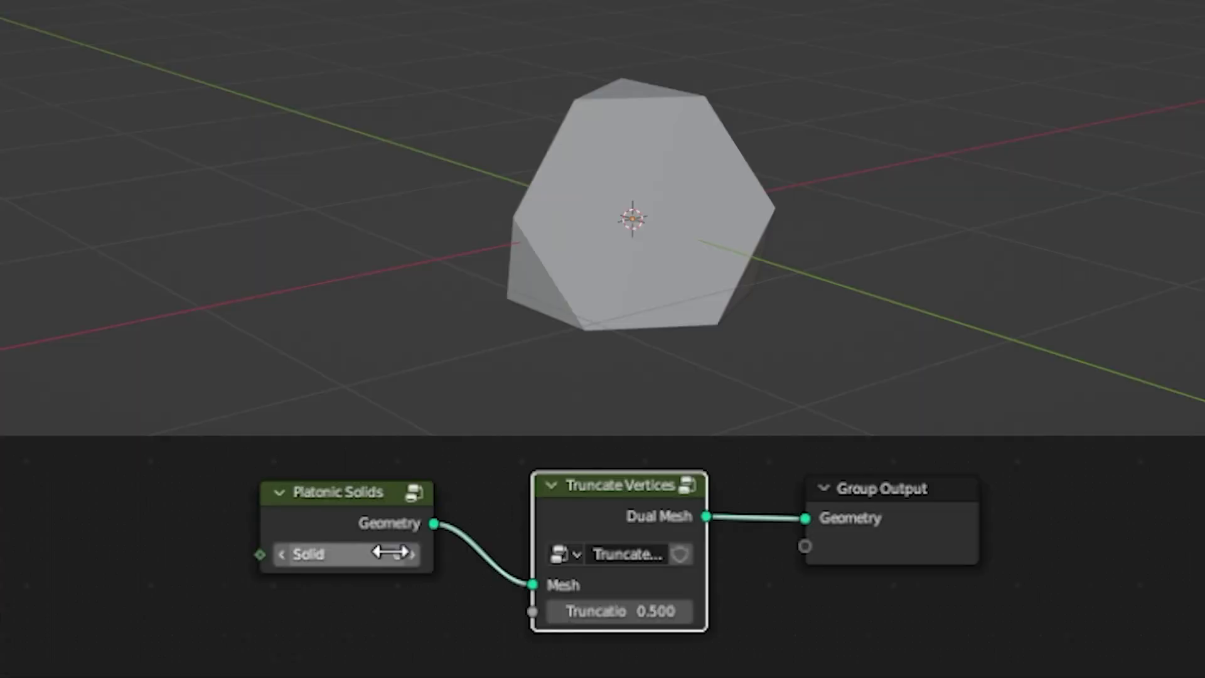
left_click(557, 523)
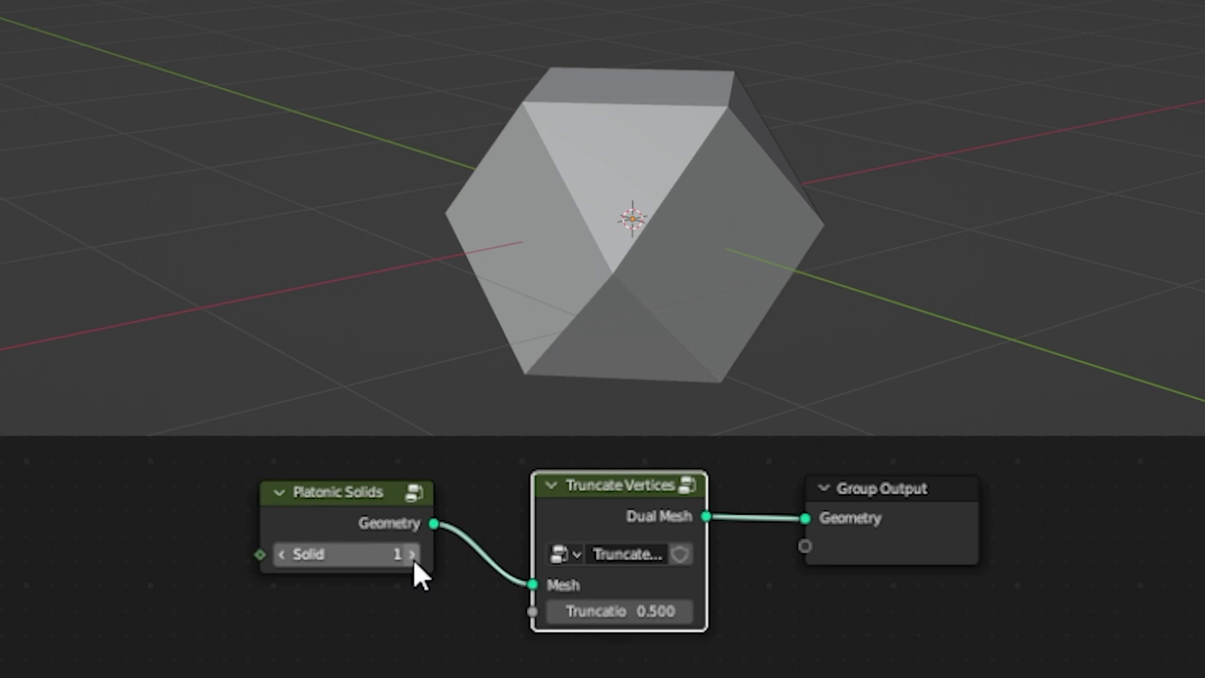
left_click(413, 555)
left_click(413, 555)
left_click(413, 556)
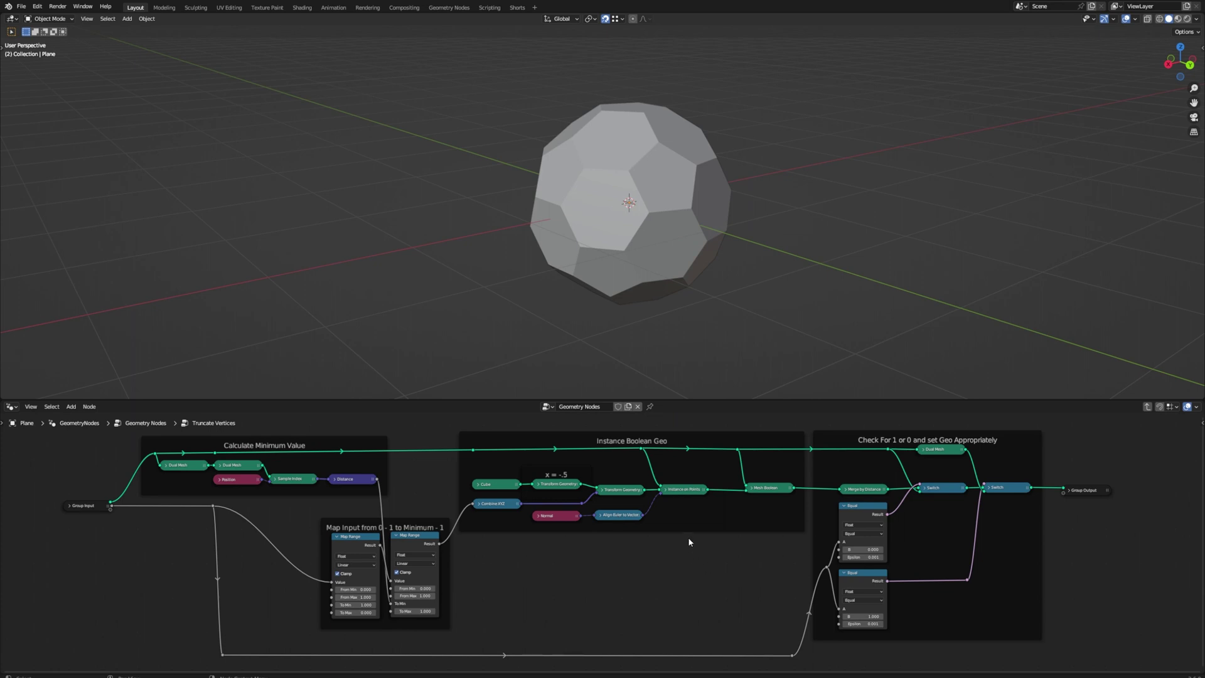
left_click(773, 488)
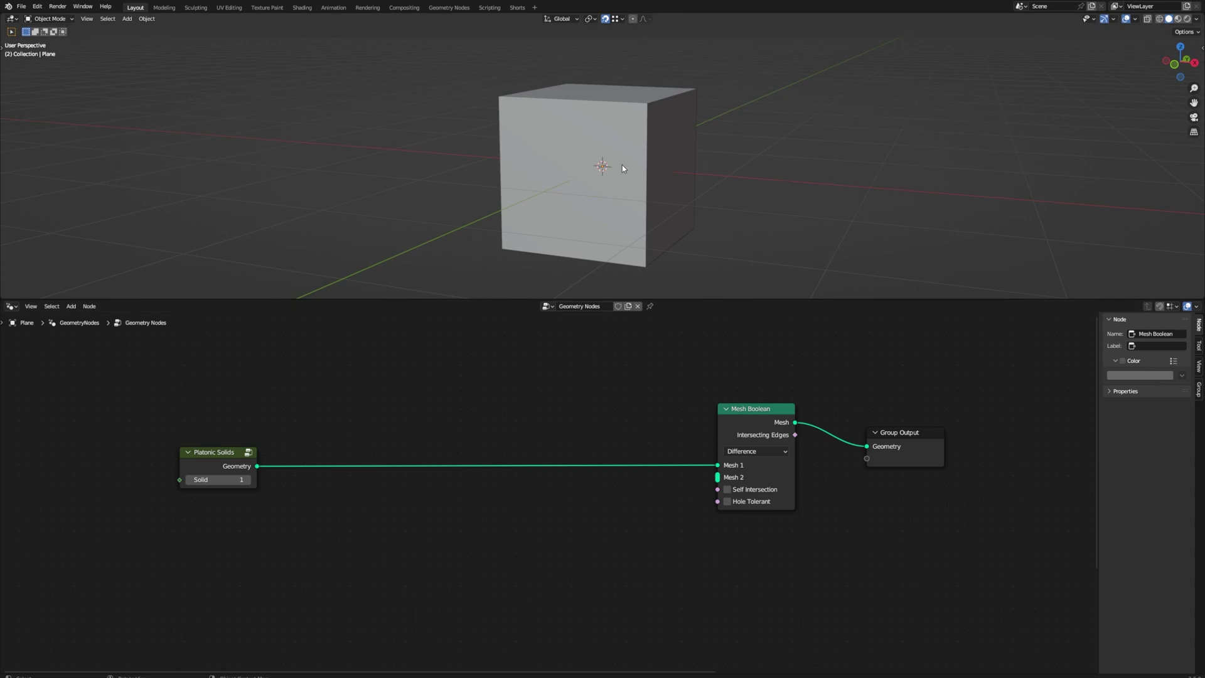
scroll(623, 165, "down", 2)
middle_click_drag(623, 167, 614, 175)
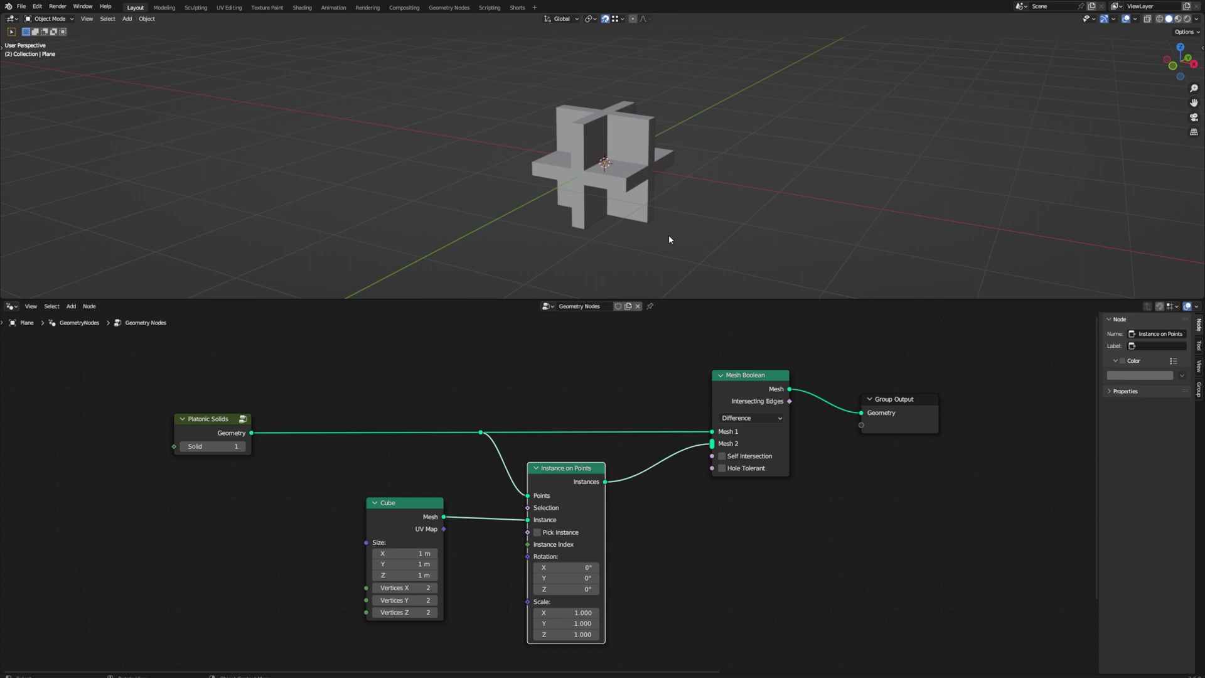
middle_click_drag(669, 239, 681, 194)
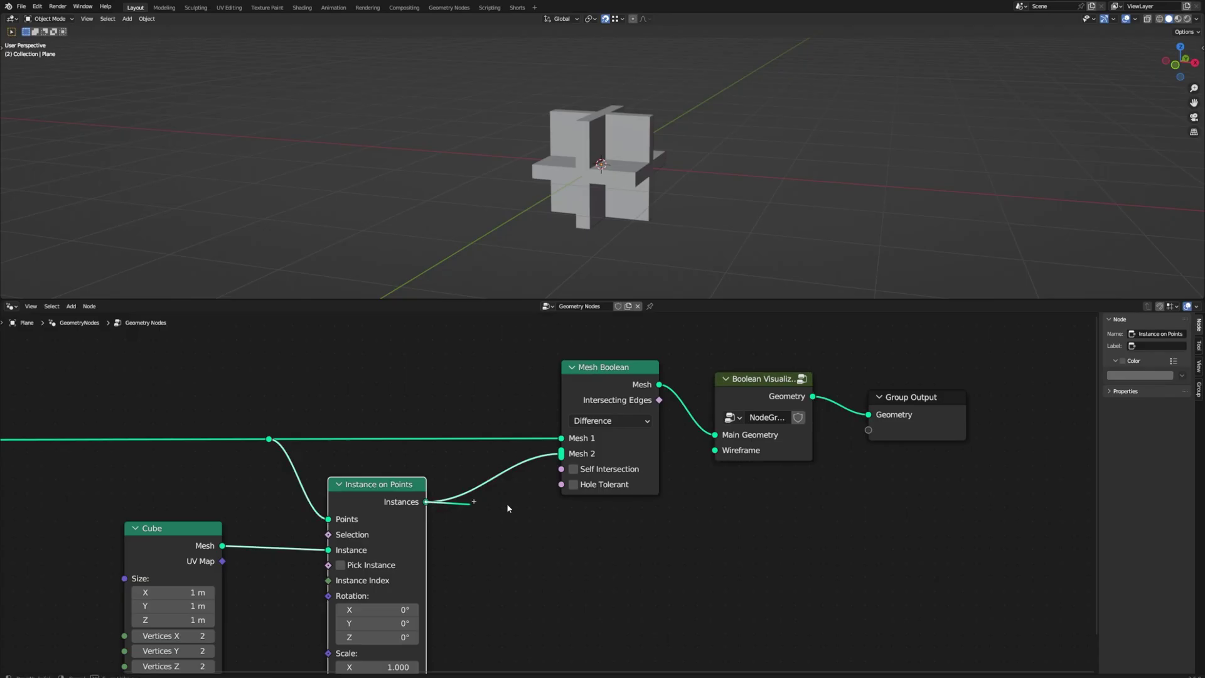
Connect the Instances output of Instance on Points to the Wireframe input of the Boolean Visualizer group and view the cutting cubes
left_click_drag(425, 502, 715, 450)
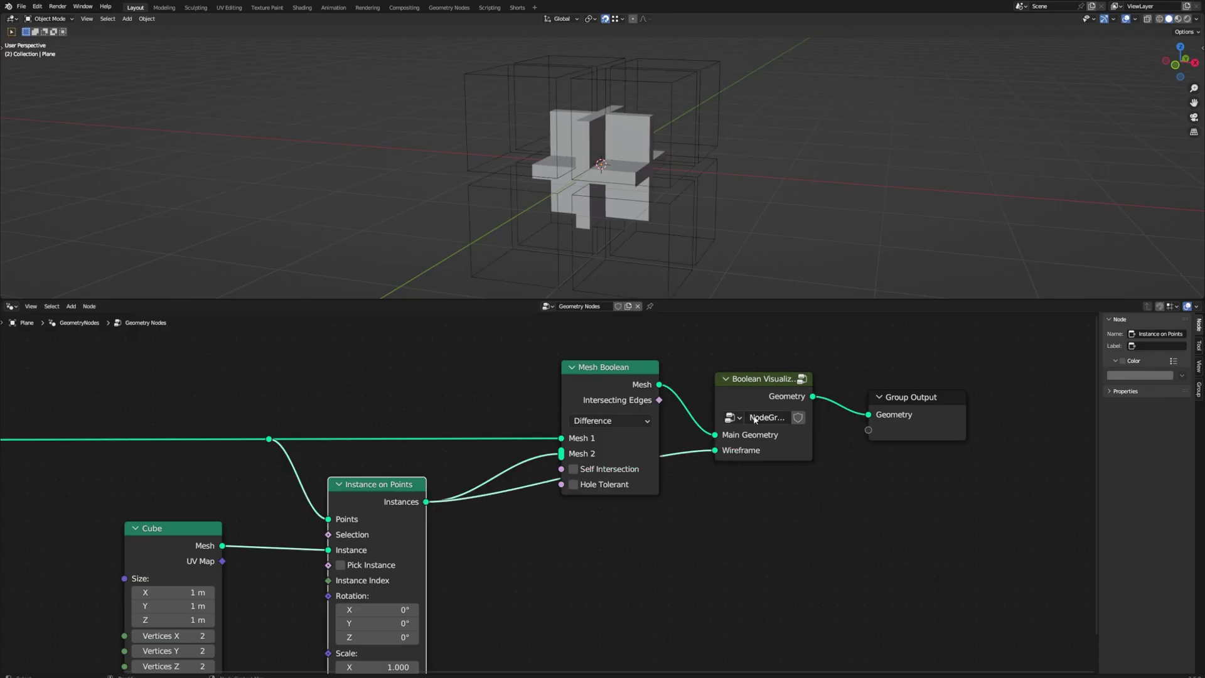
key("Tab")
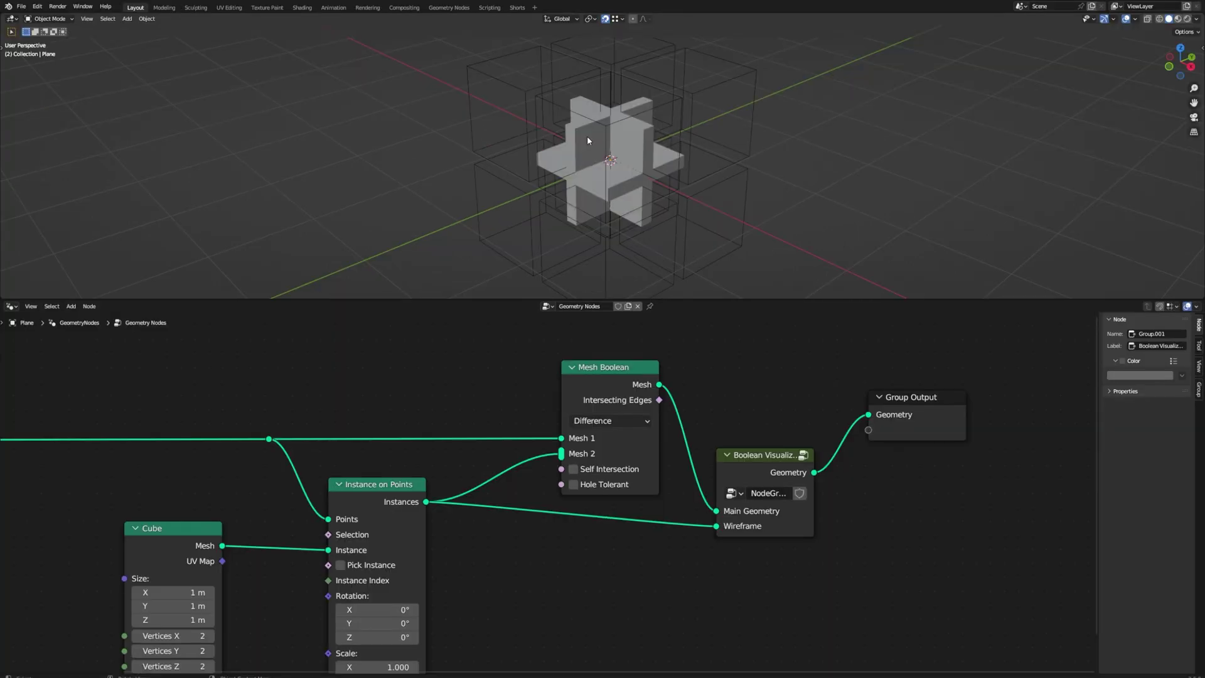
middle_click_drag(586, 136, 645, 126)
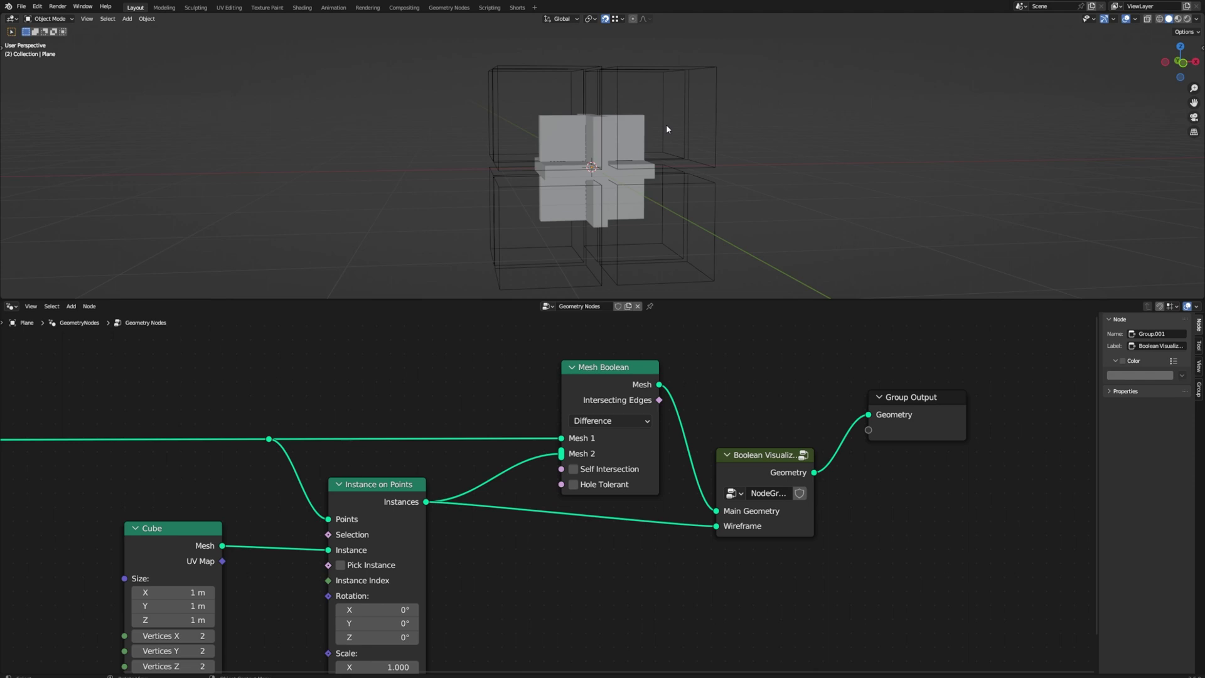
Search for "euler" among the nodes and add an Align Euler to Vector node
key("shift+a")
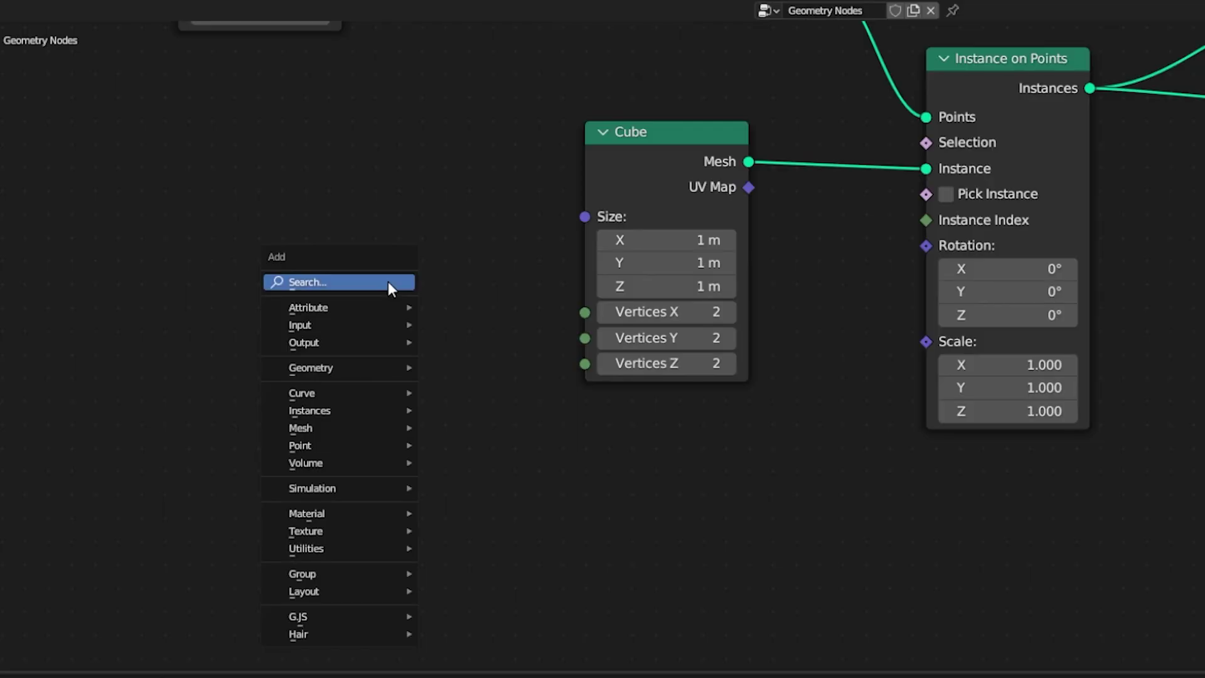
left_click(389, 282)
type("euler")
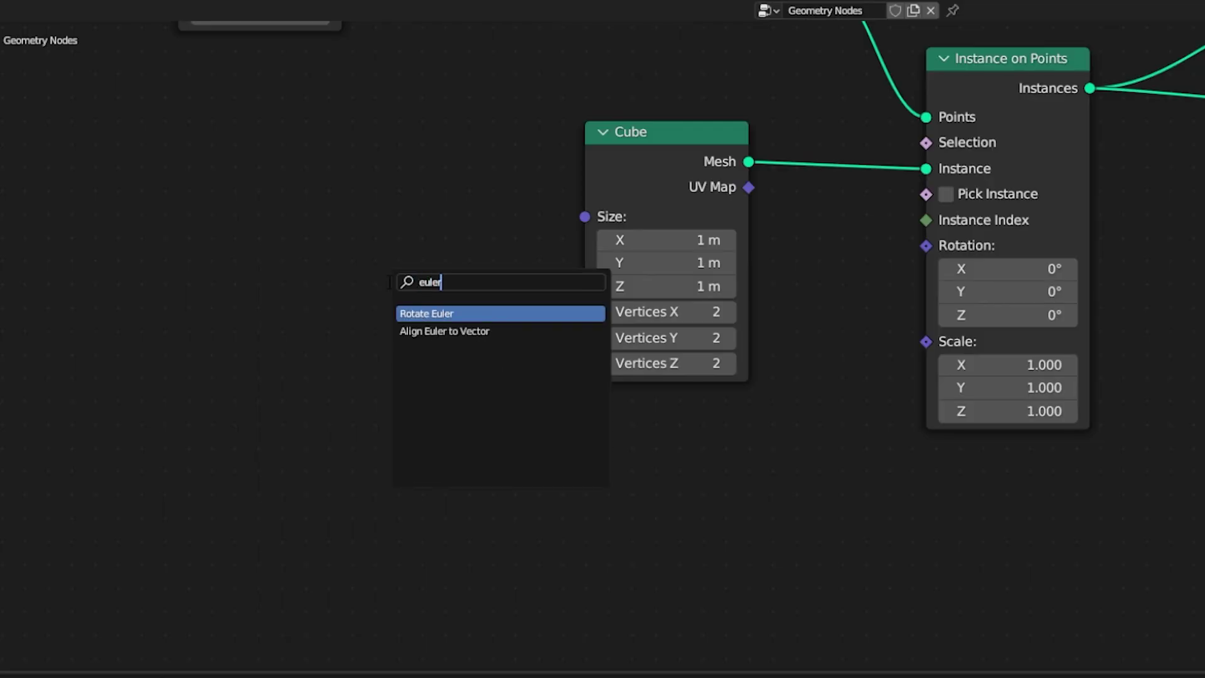
key("Down")
key("Return")
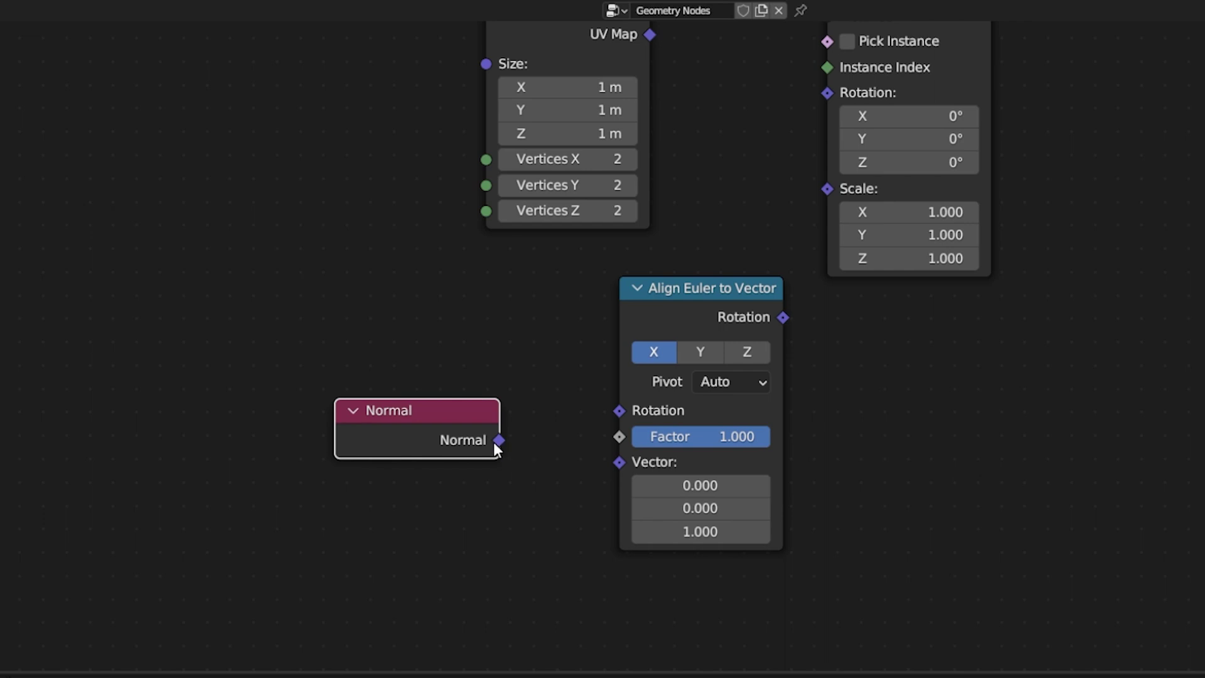
Connect Normal to the Vector input of Align Euler to Vector, and its Rotation output to the Rotation input of Instance on Points
left_click_drag(496, 442, 627, 460)
left_click_drag(781, 319, 841, 99)
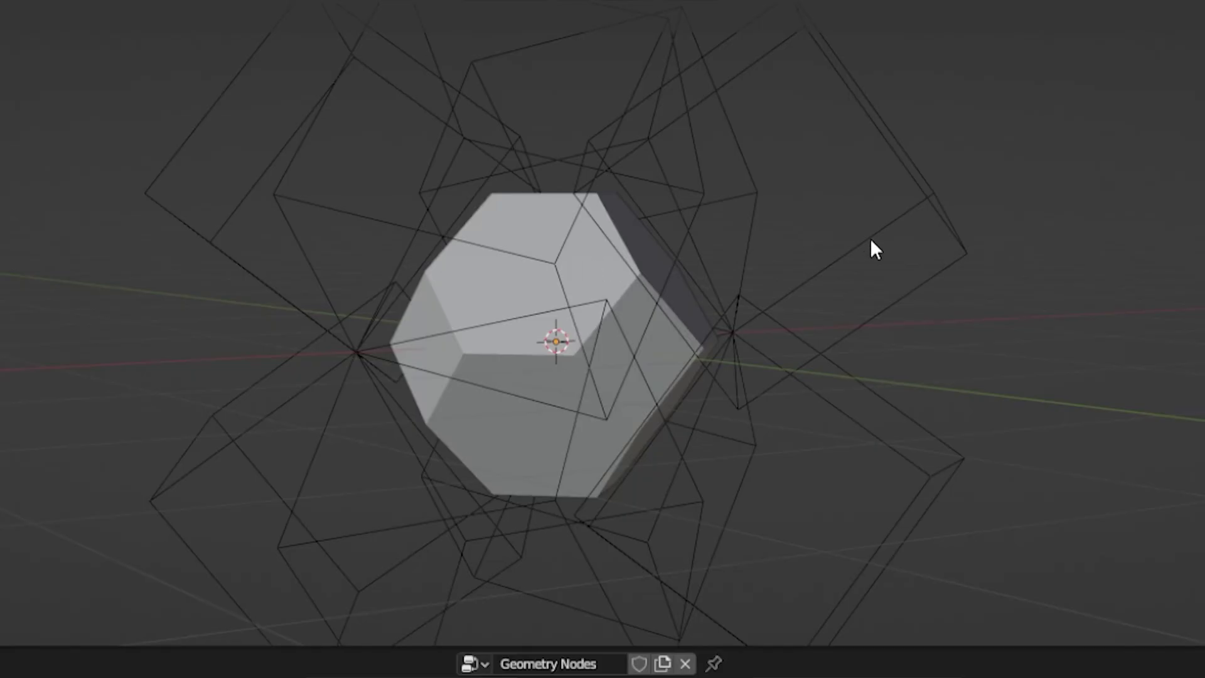
scroll(871, 247, "down", 2)
middle_click_drag(807, 250, 709, 295)
middle_click_drag(690, 73, 614, 266)
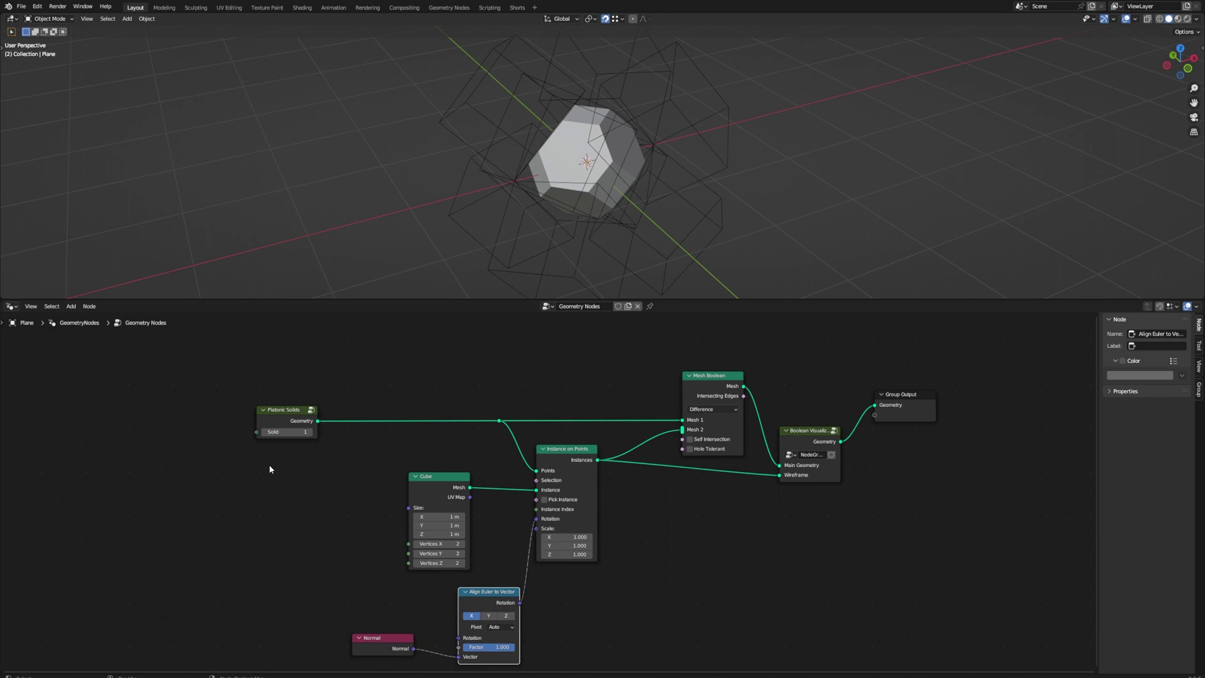
Examine how the aligned cubes cut solids 0, 1 and 2, viewing the results from several angles
left_click(264, 432)
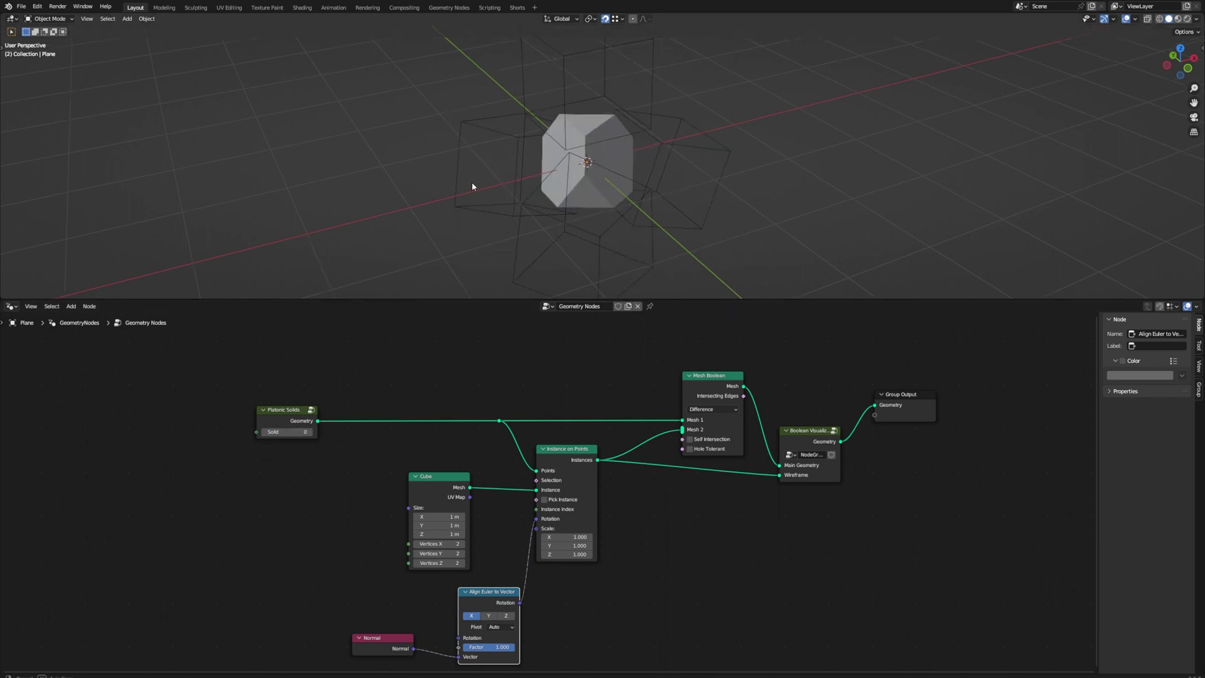
middle_click_drag(471, 182, 545, 151)
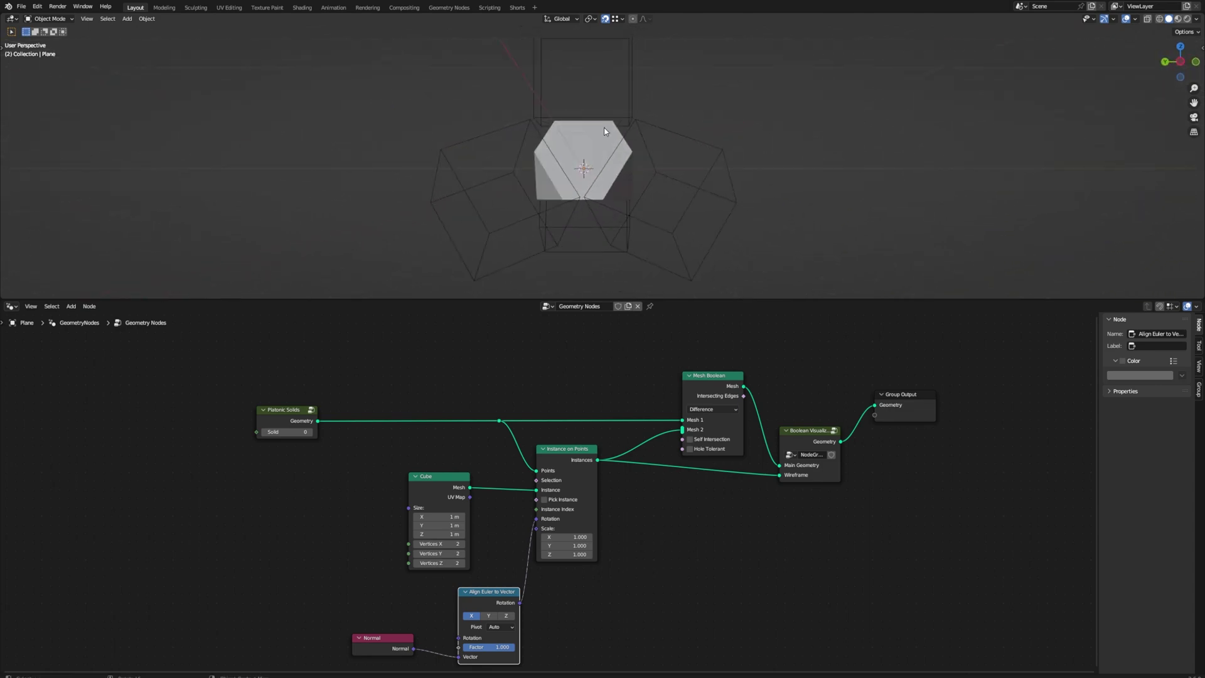
left_click(308, 432)
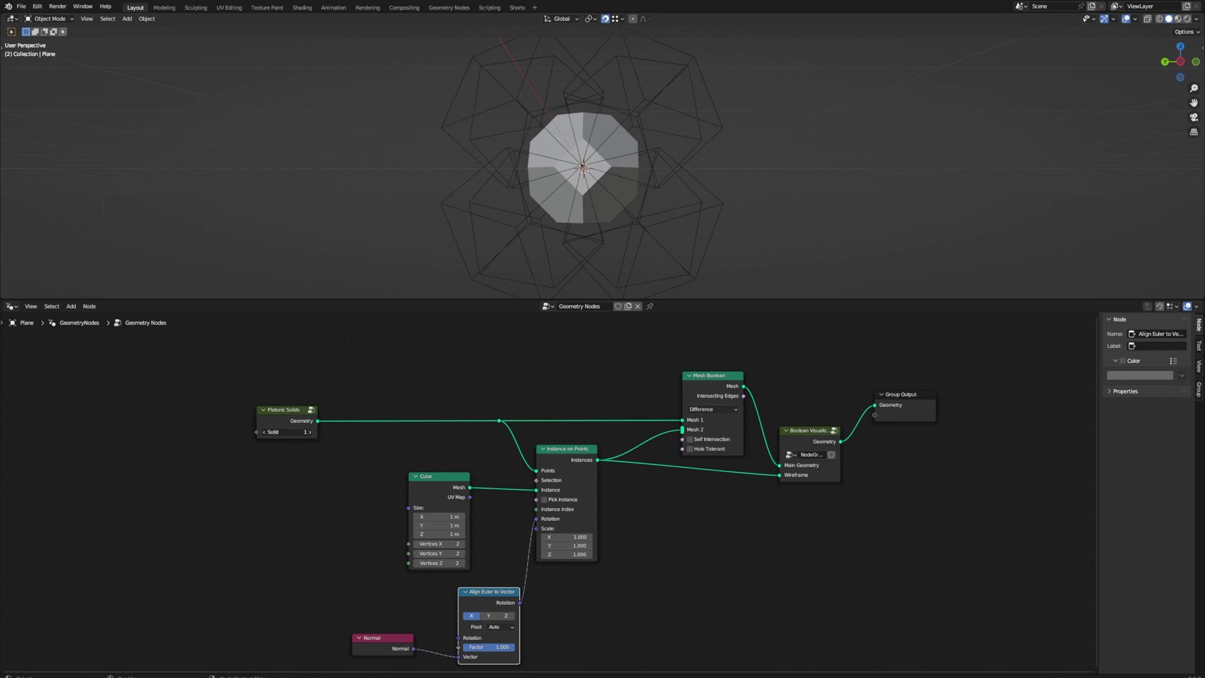
left_click(309, 433)
middle_click_drag(718, 71, 668, 86)
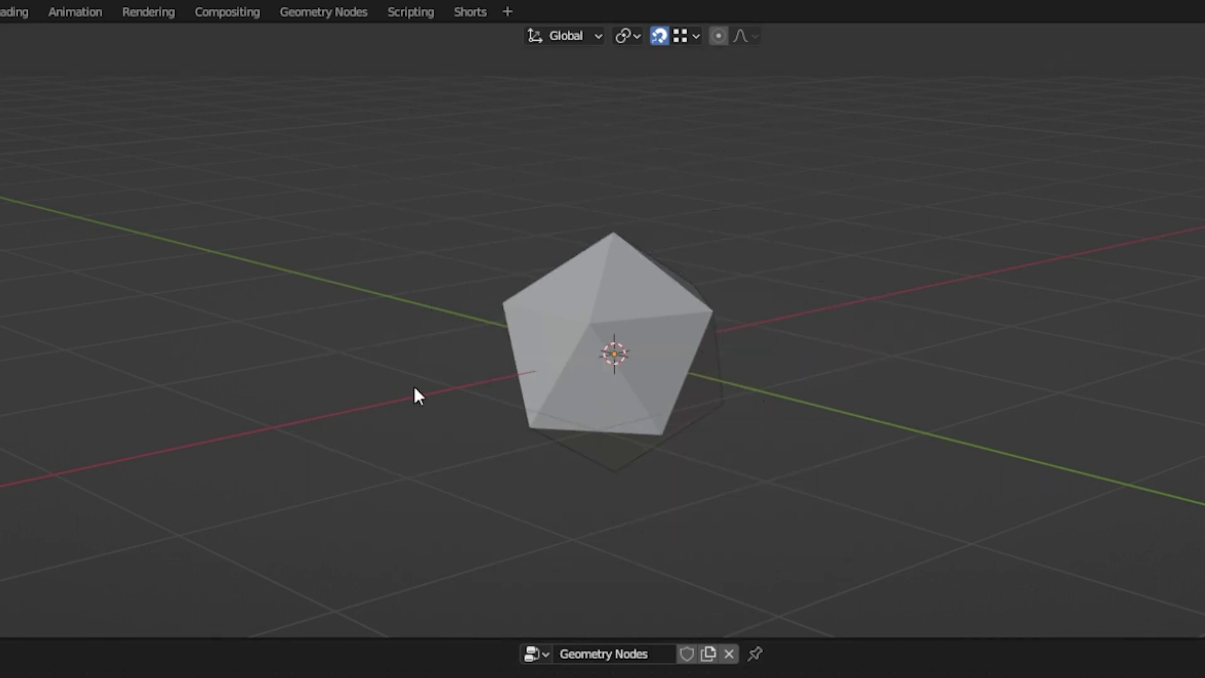
Examine the boolean result on the last solids up to Solid 4, then return Solid to 0
middle_click_drag(508, 422, 651, 483)
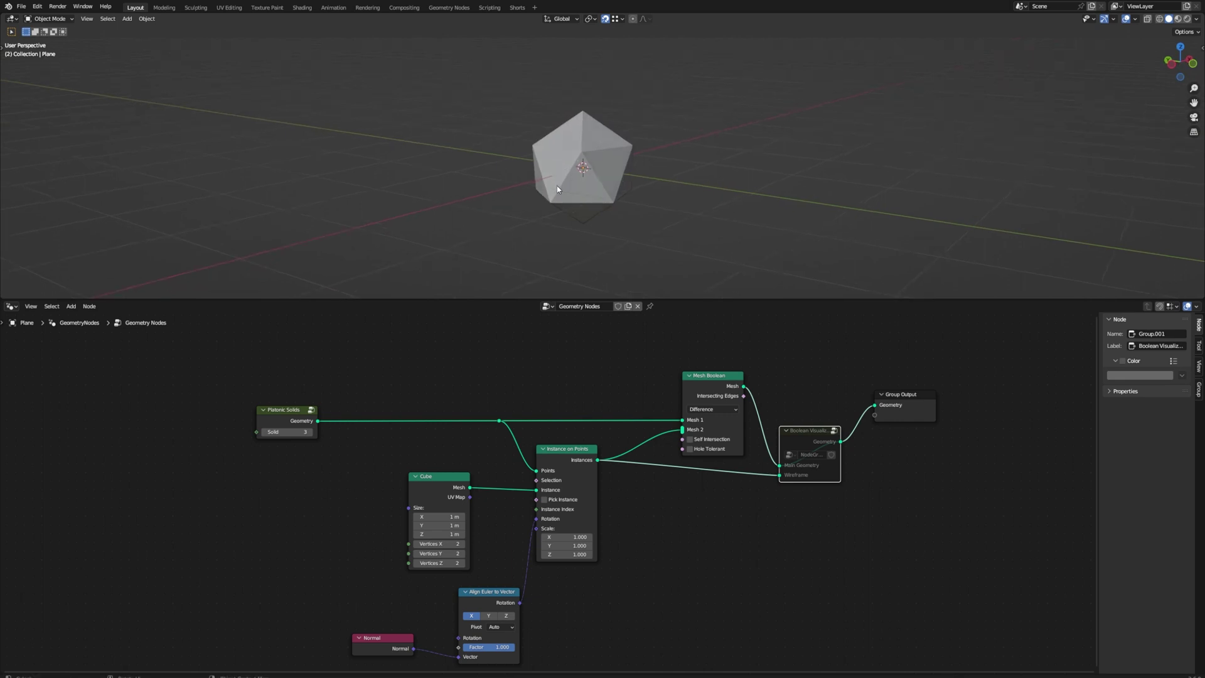
left_click(310, 432)
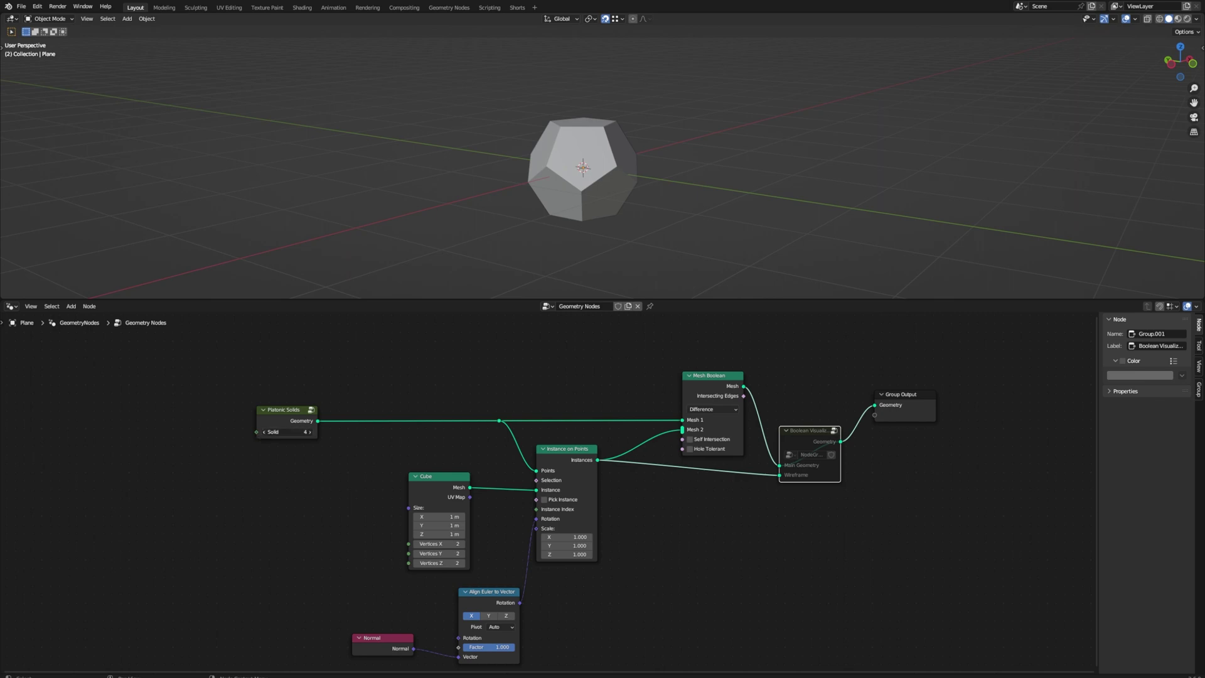
left_click(264, 432)
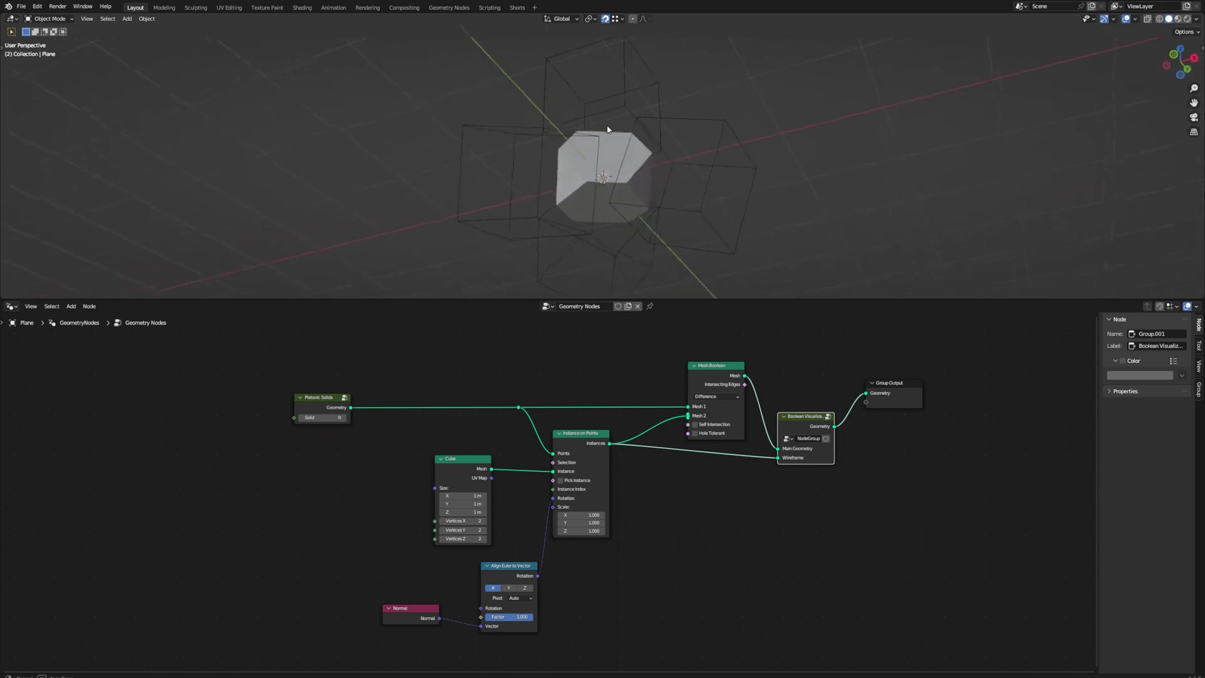
middle_click_drag(604, 135, 637, 148)
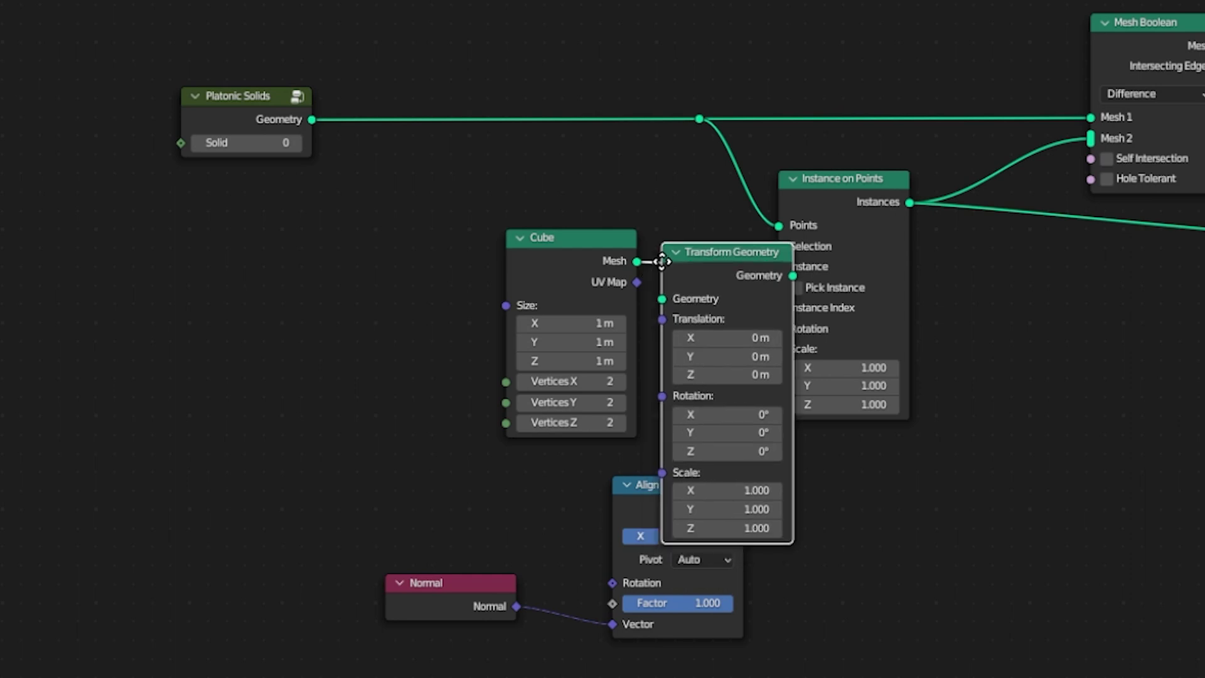
Insert a Transform Geometry node between Cube and Instance on Points, and move the Align Euler to Vector and Normal nodes clear of it
left_click(708, 258)
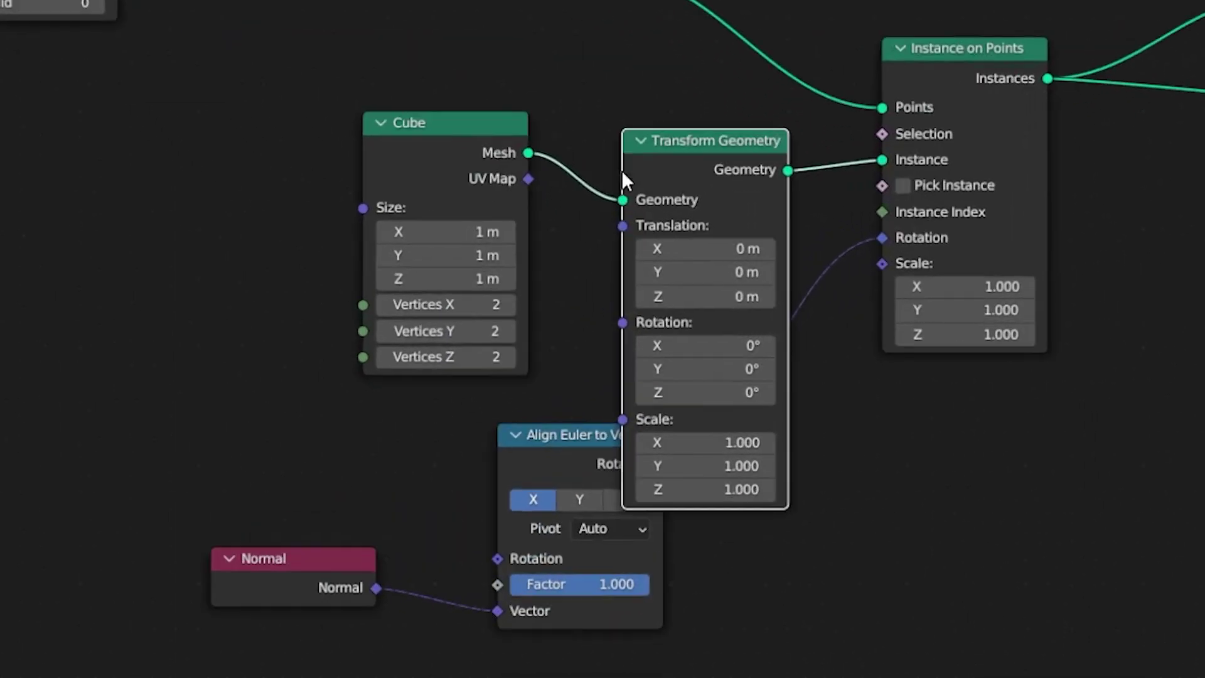
left_click_drag(533, 463, 642, 572)
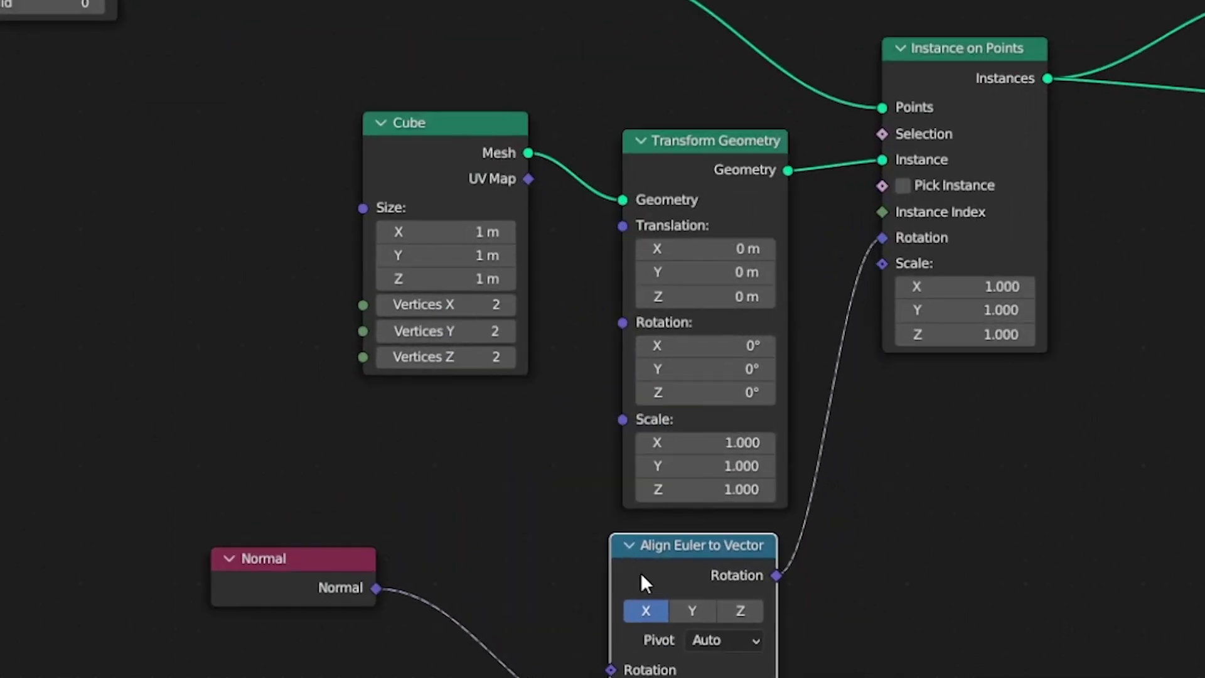
left_click_drag(271, 572, 504, 566)
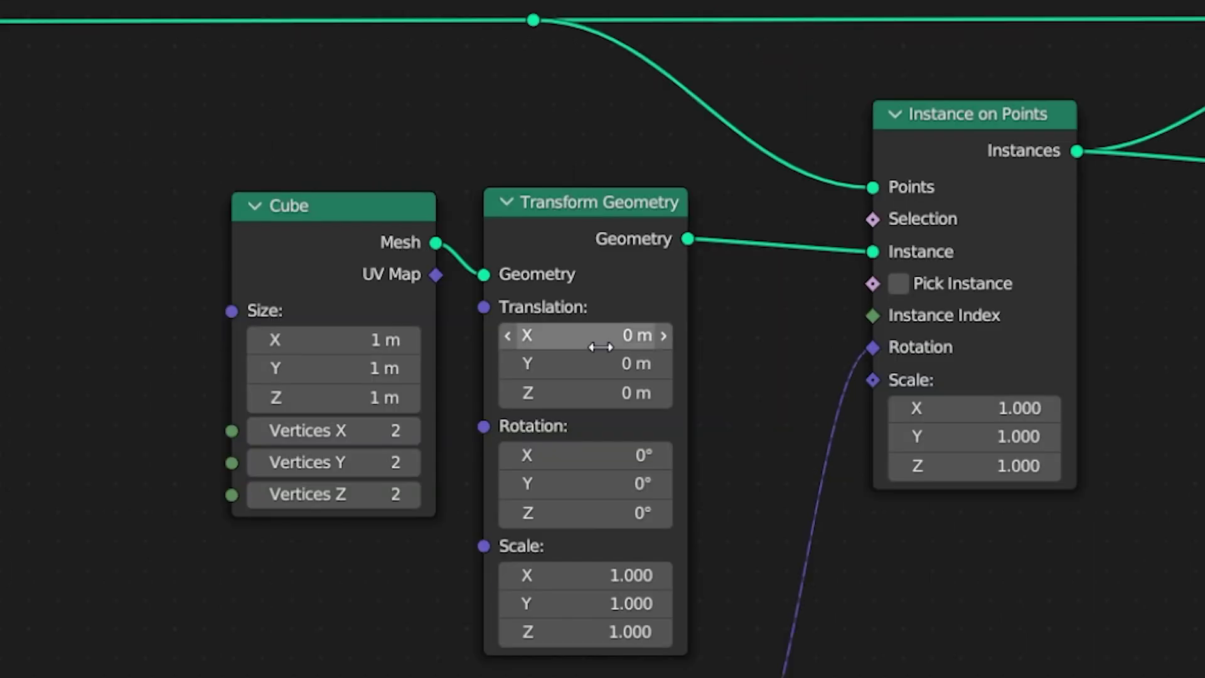
Set the Transform Geometry node's Translation X to 0.5 m and check the cubes' placement at the vertices
left_click(662, 337)
left_click(662, 337)
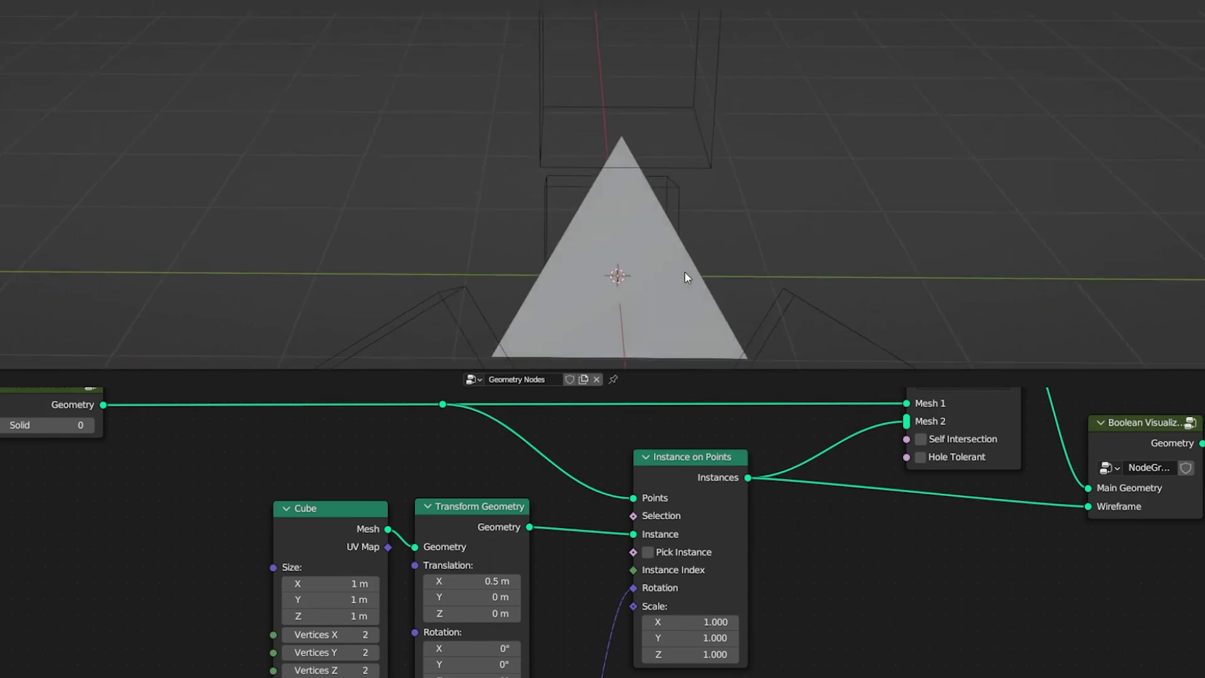
middle_click_drag(685, 276, 655, 236)
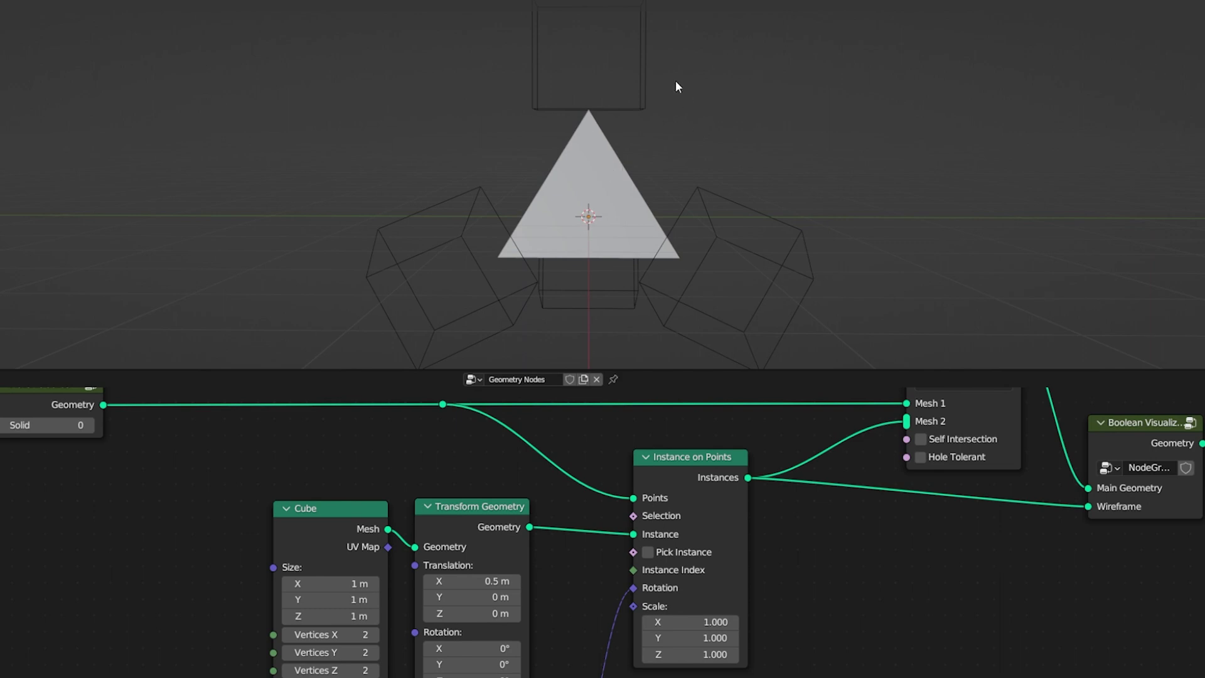
middle_click_drag(676, 85, 581, 271)
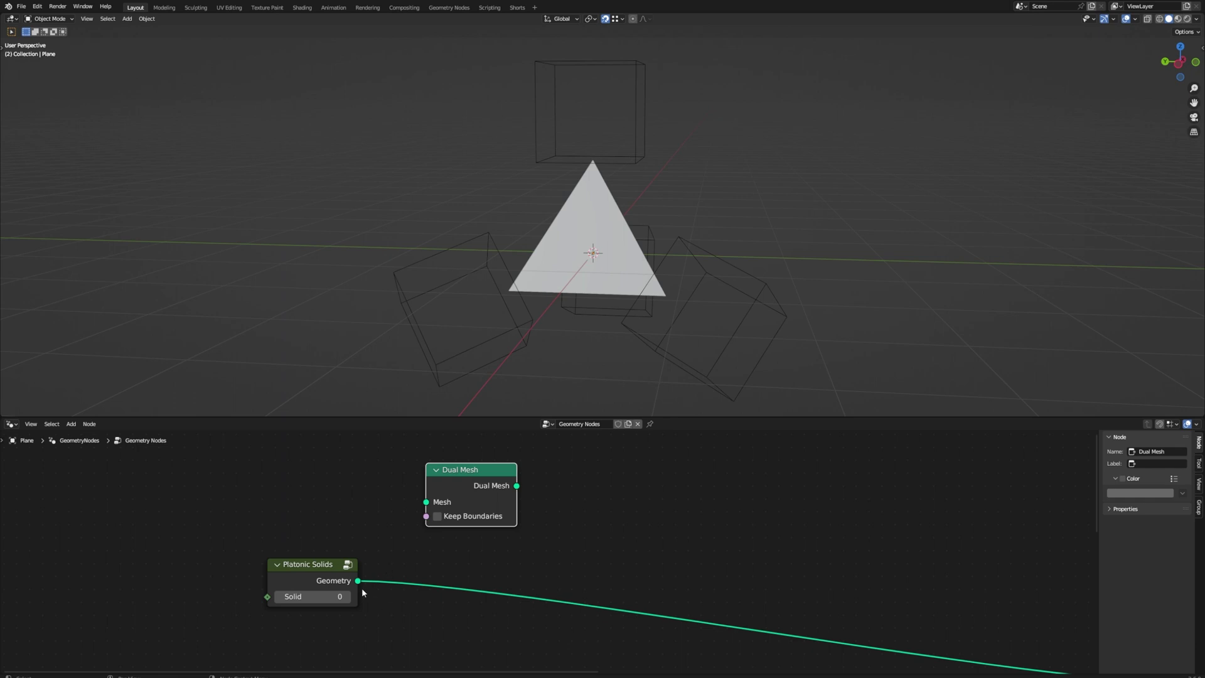
Connect the Platonic Solids geometry to the Dual Mesh node and preview its output through a Viewer node
left_click_drag(359, 582, 429, 502)
left_click(469, 497, "ctrl+shift")
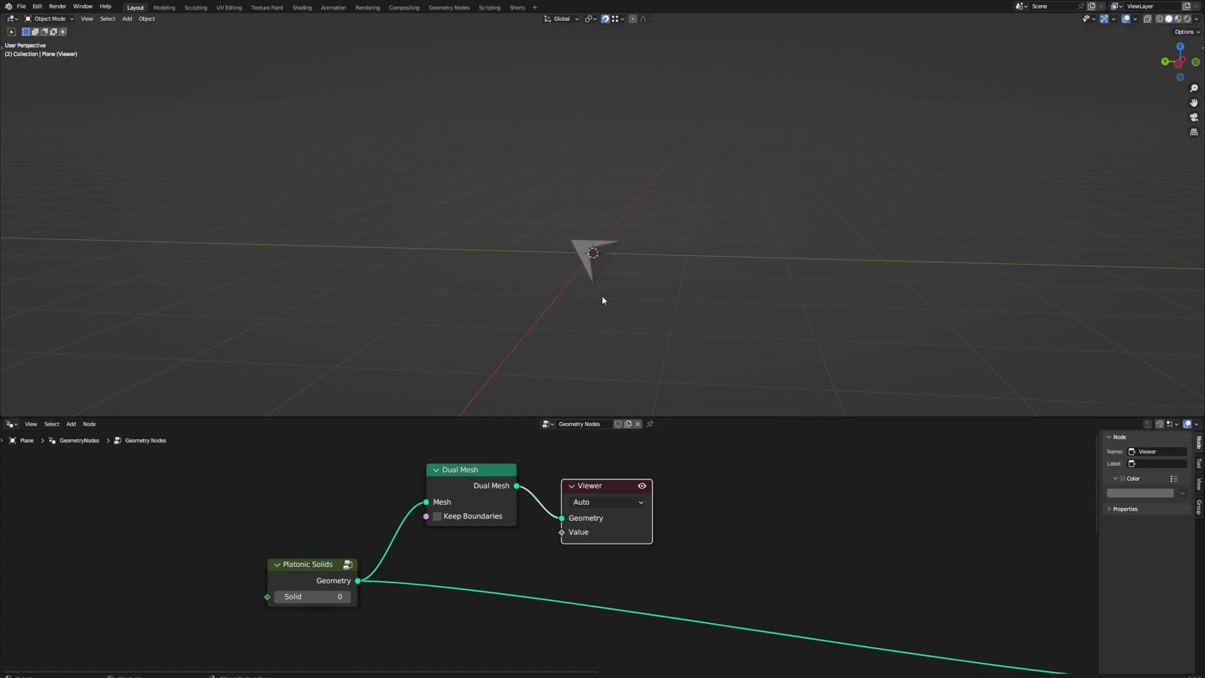
middle_click_drag(603, 300, 490, 282)
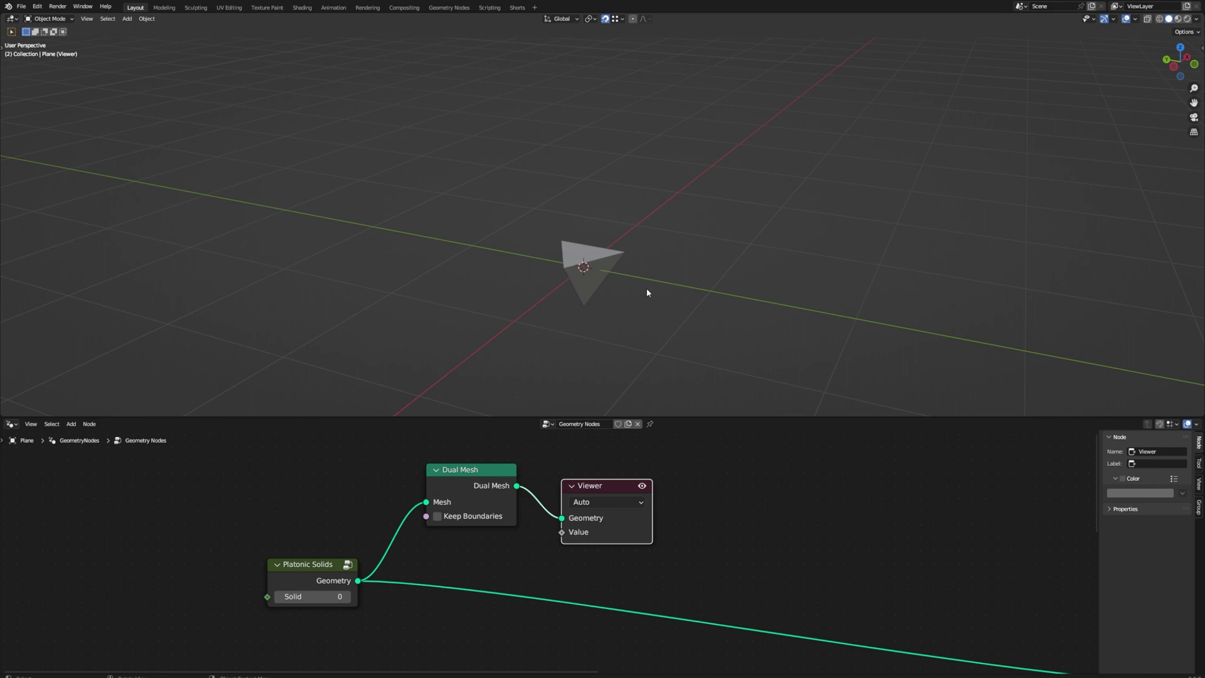
Step Solid from 1 up to 4 to examine the dual mesh of each platonic solid
left_click(347, 597)
middle_click_drag(643, 298, 612, 275)
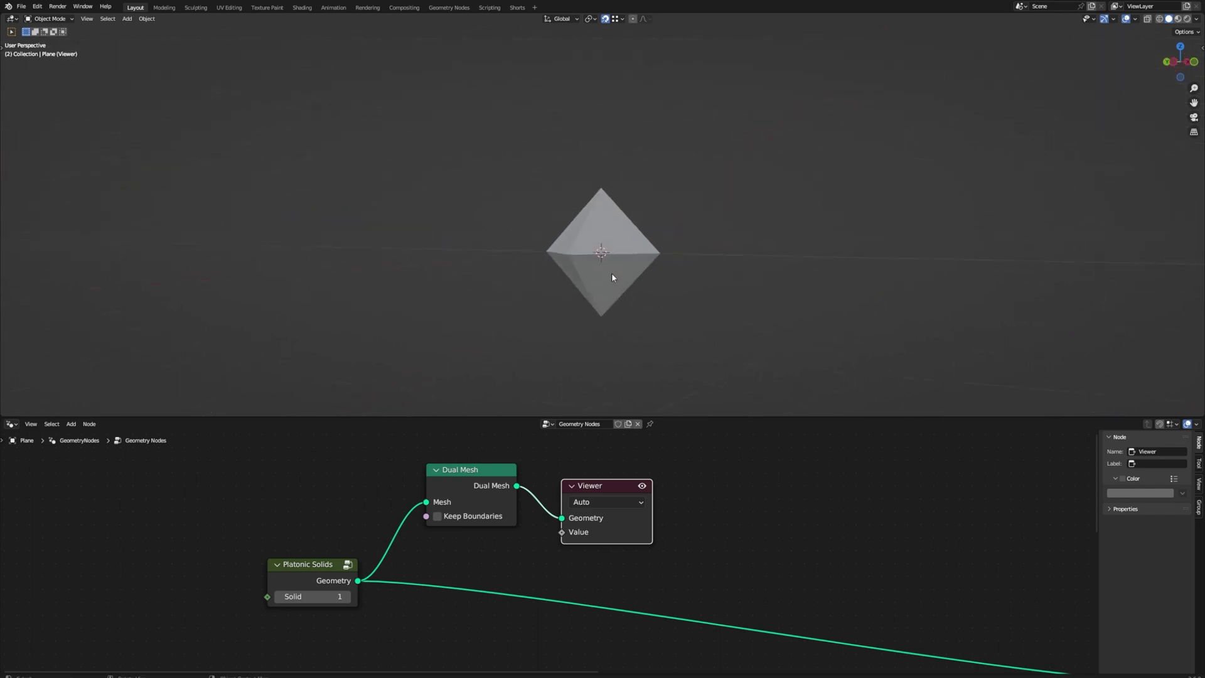
left_click(348, 598)
left_click(347, 596)
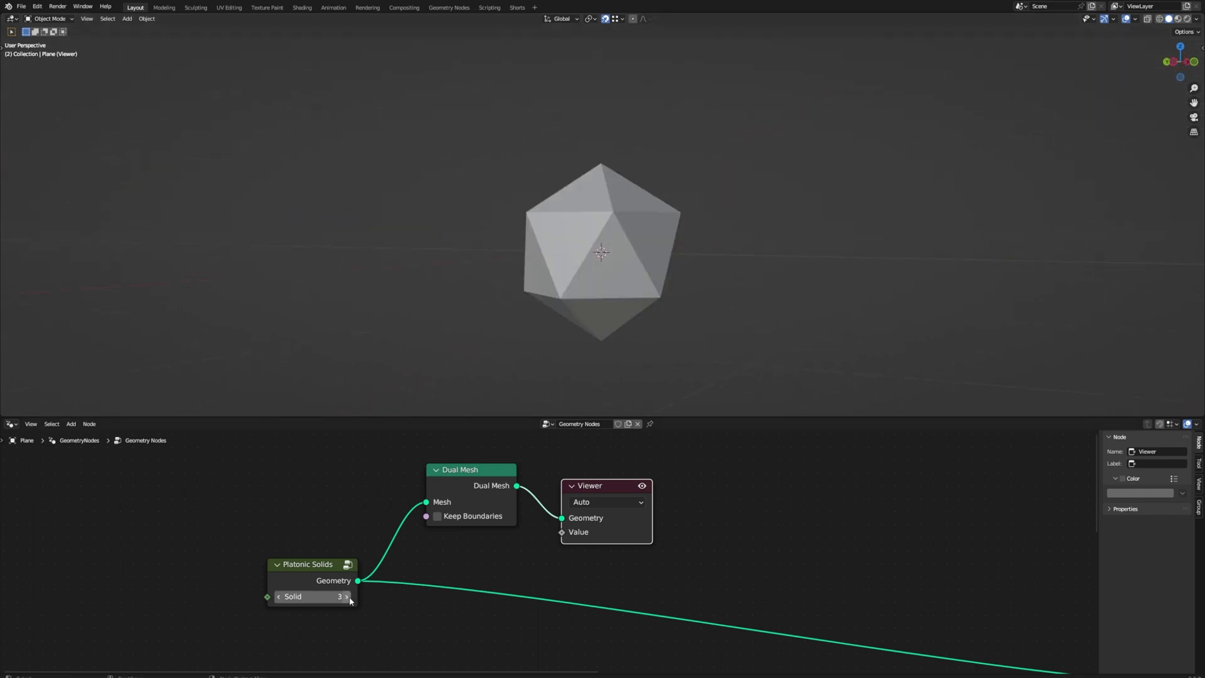
left_click(347, 597)
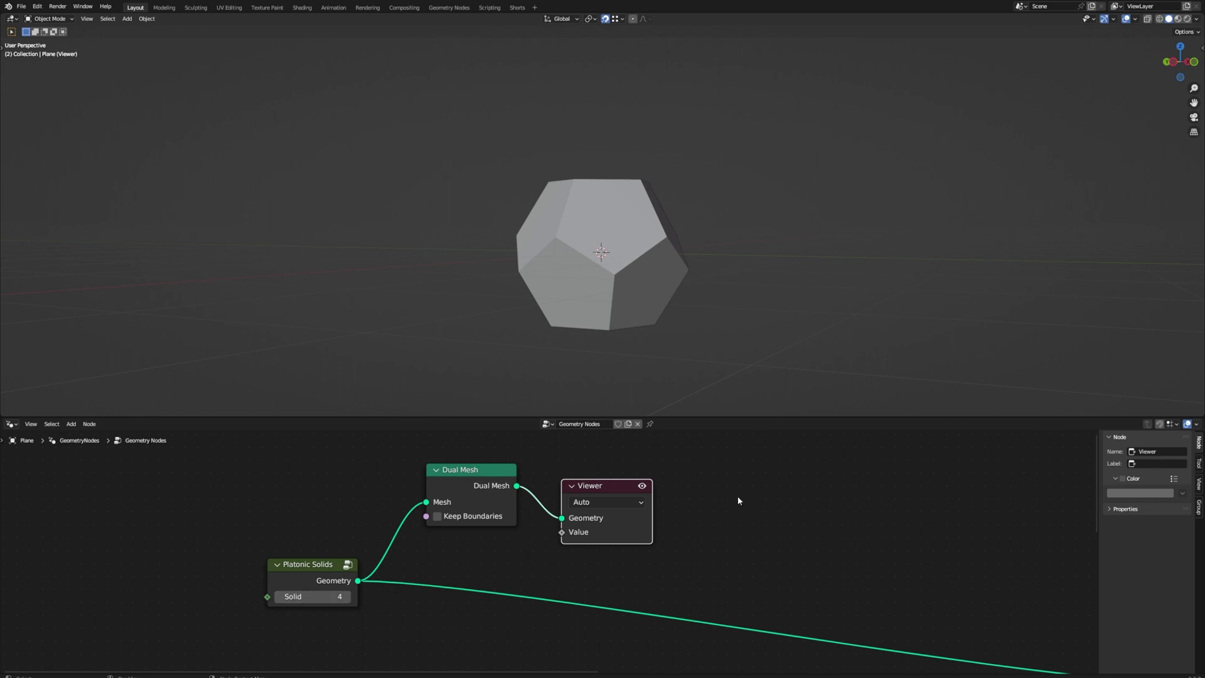
Duplicate the Boolean Visualizer node and place the copy beside the Viewer node near Dual Mesh
scroll(738, 500, "down", 3)
middle_click_drag(737, 500, 448, 463)
left_click(889, 599)
key("shift+d")
left_click(358, 465)
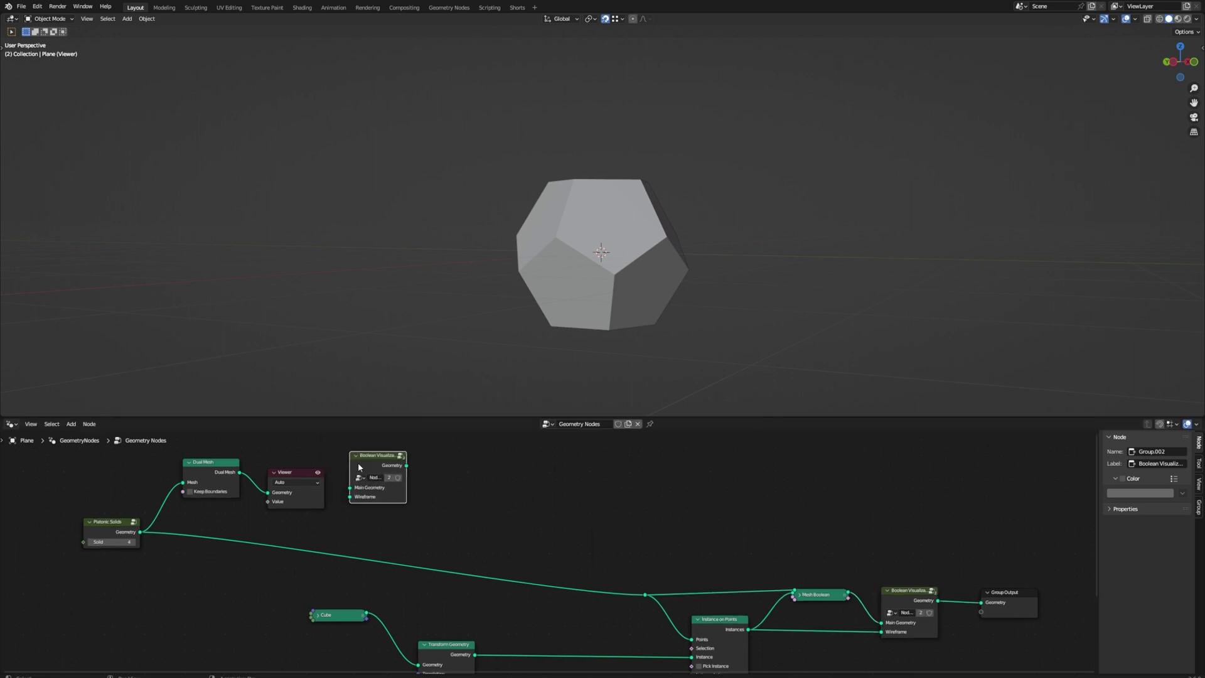
middle_click_drag(358, 465, 660, 526)
scroll(544, 535, "up", 5)
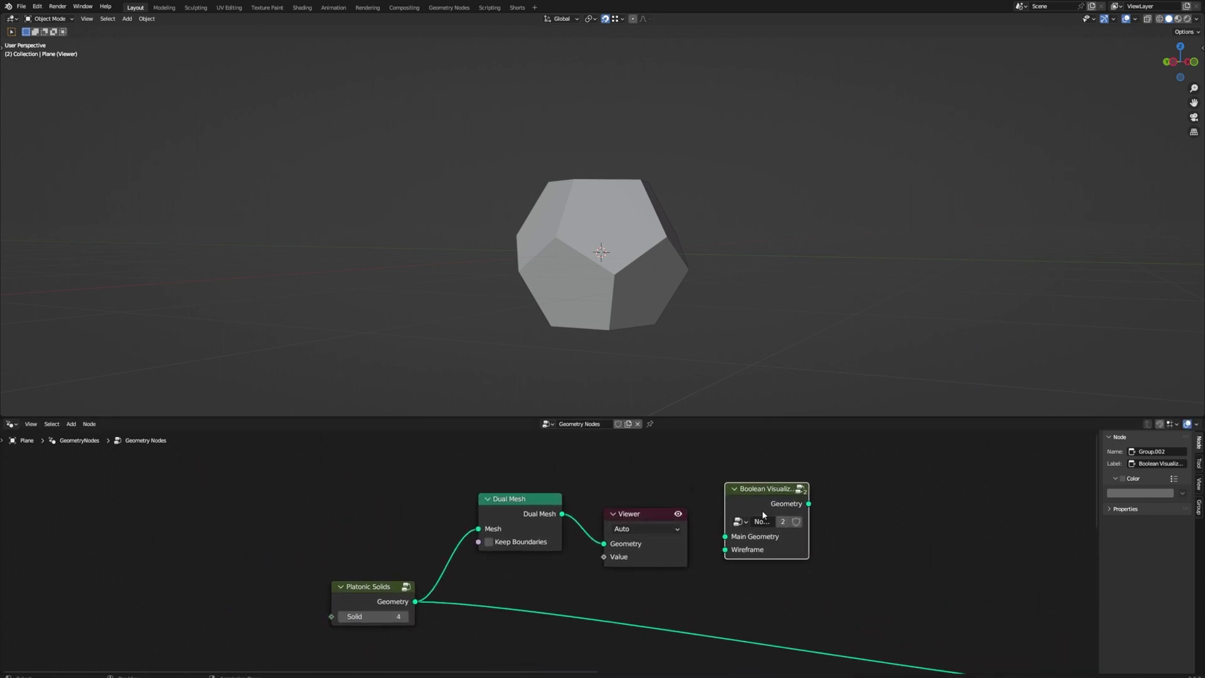
Insert the Boolean Visualizer between Dual Mesh and the Viewer, and examine the dual mesh against the original solid's wireframe
left_click_drag(762, 511, 615, 522)
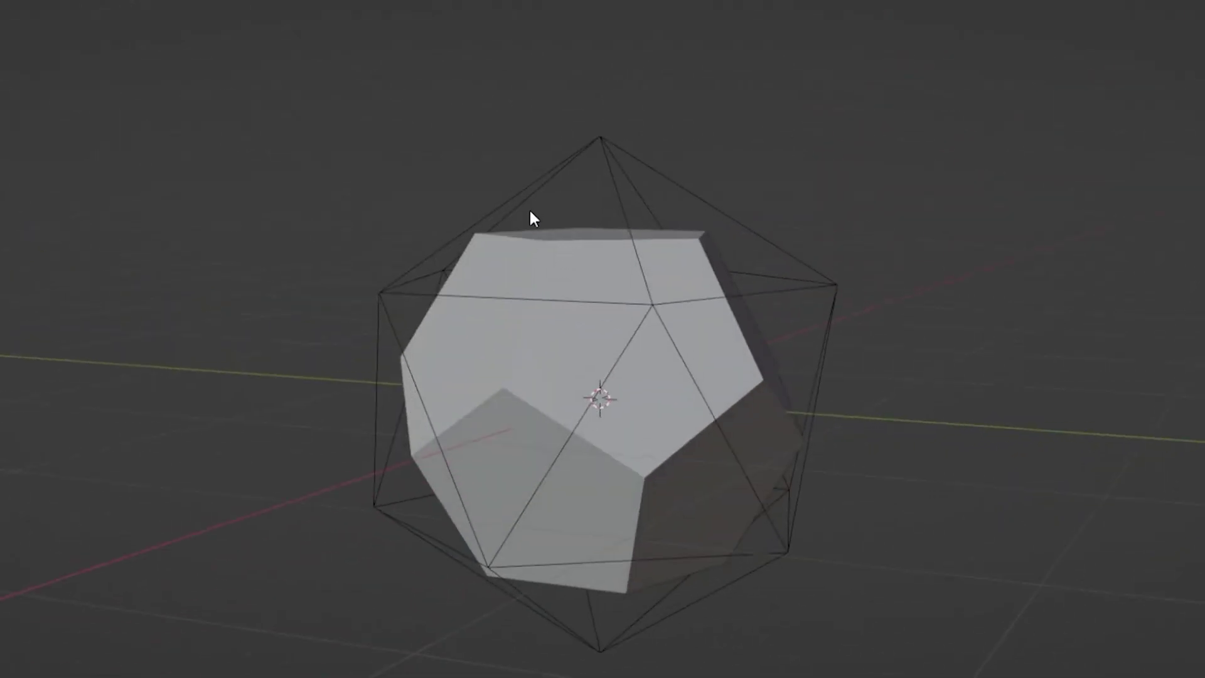
middle_click_drag(529, 210, 553, 333)
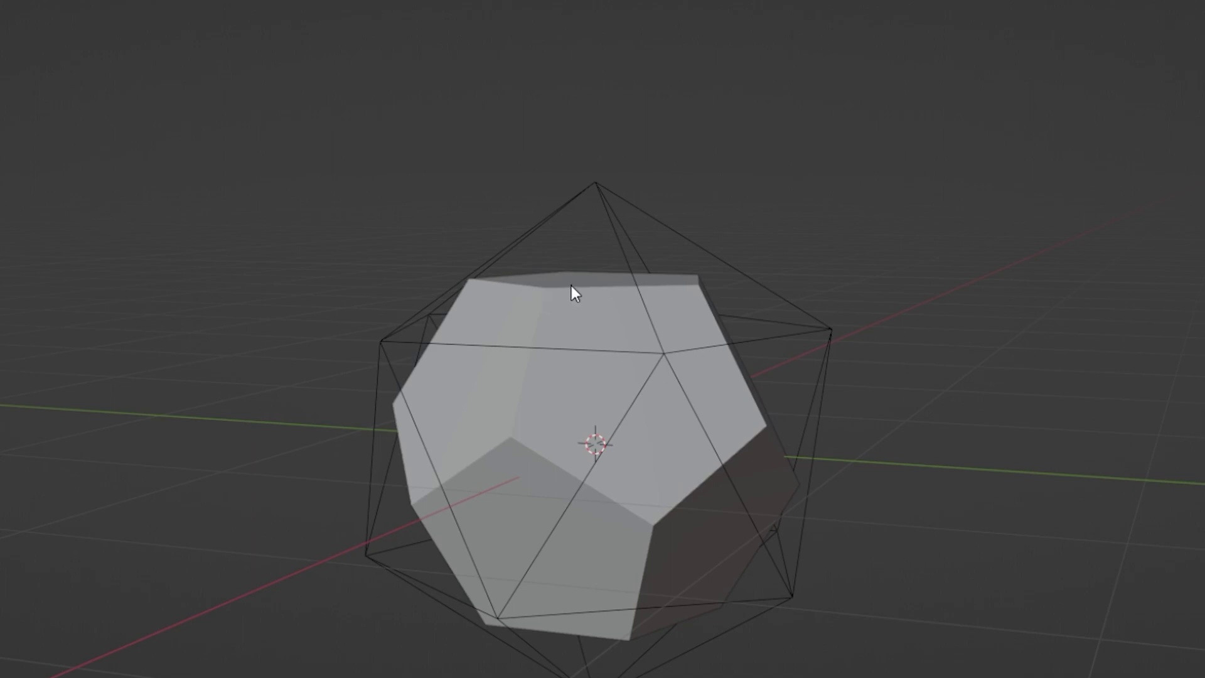
middle_click_drag(571, 286, 748, 295)
middle_click_drag(610, 298, 747, 293)
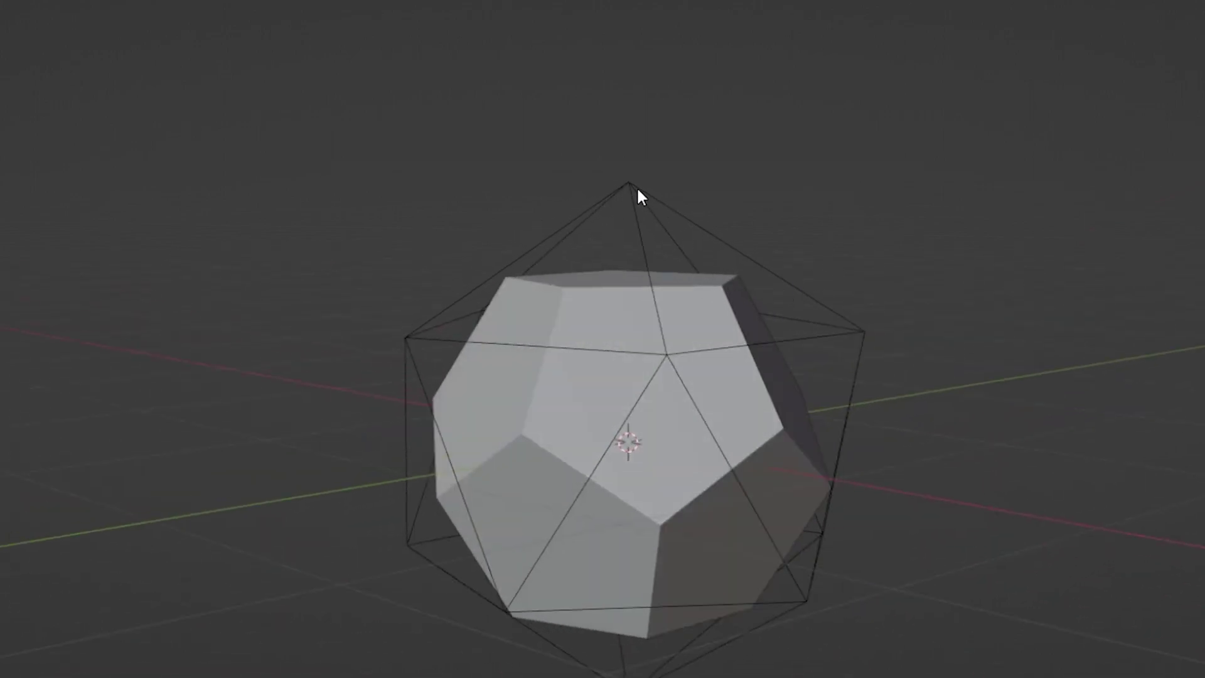
middle_click_drag(701, 221, 593, 206)
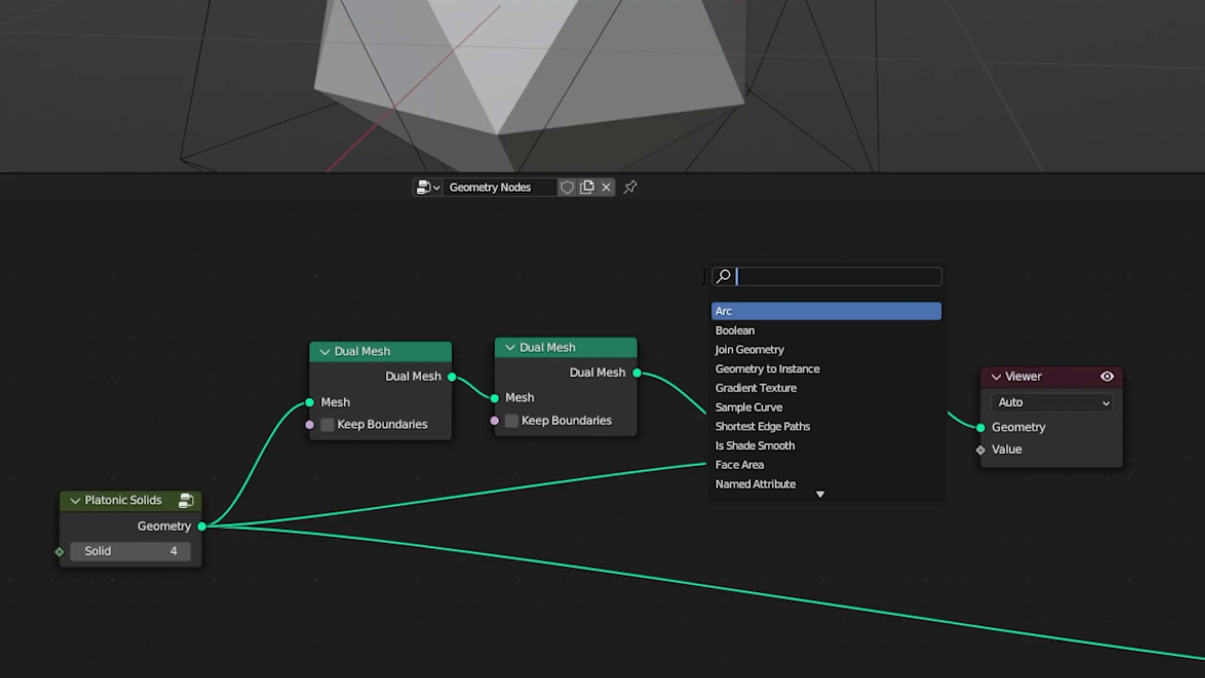
Add a Vector Math node near the Dual Mesh nodes and set its operation to Distance
type("vector")
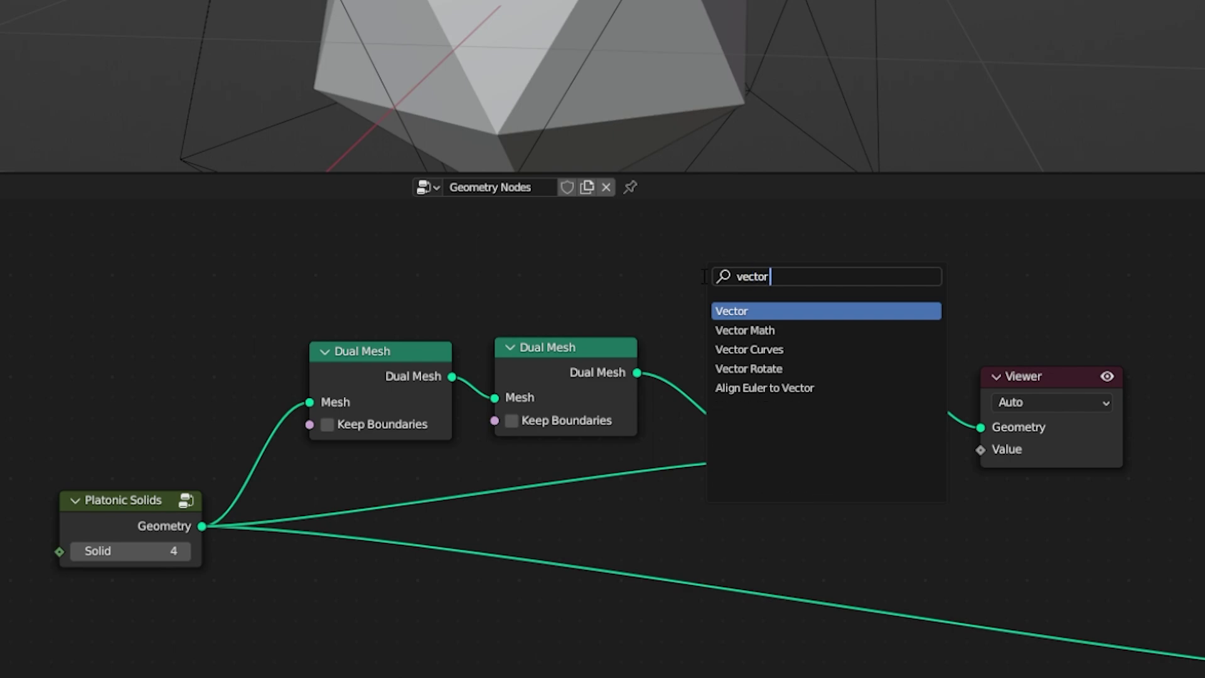
key("Down")
key("Return")
left_click(744, 323)
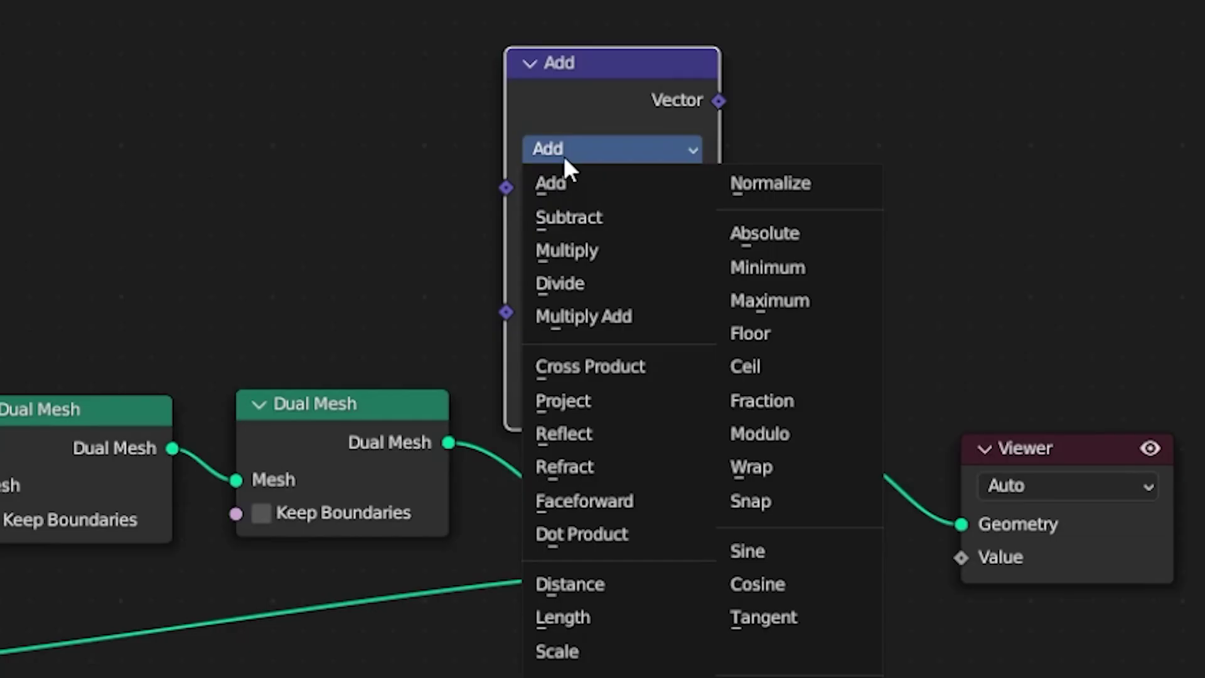
left_click(565, 597)
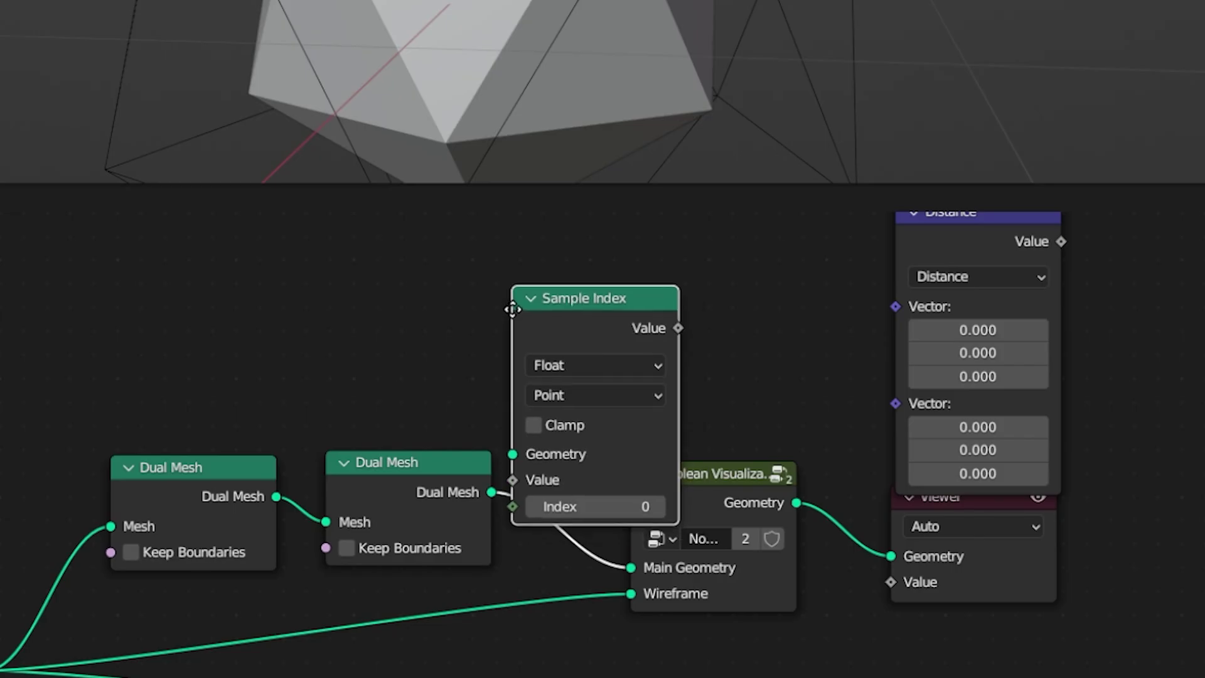
Connect the second Dual Mesh output to the Sample Index node's Geometry and set its data type to Vector
left_click_drag(491, 492, 516, 469)
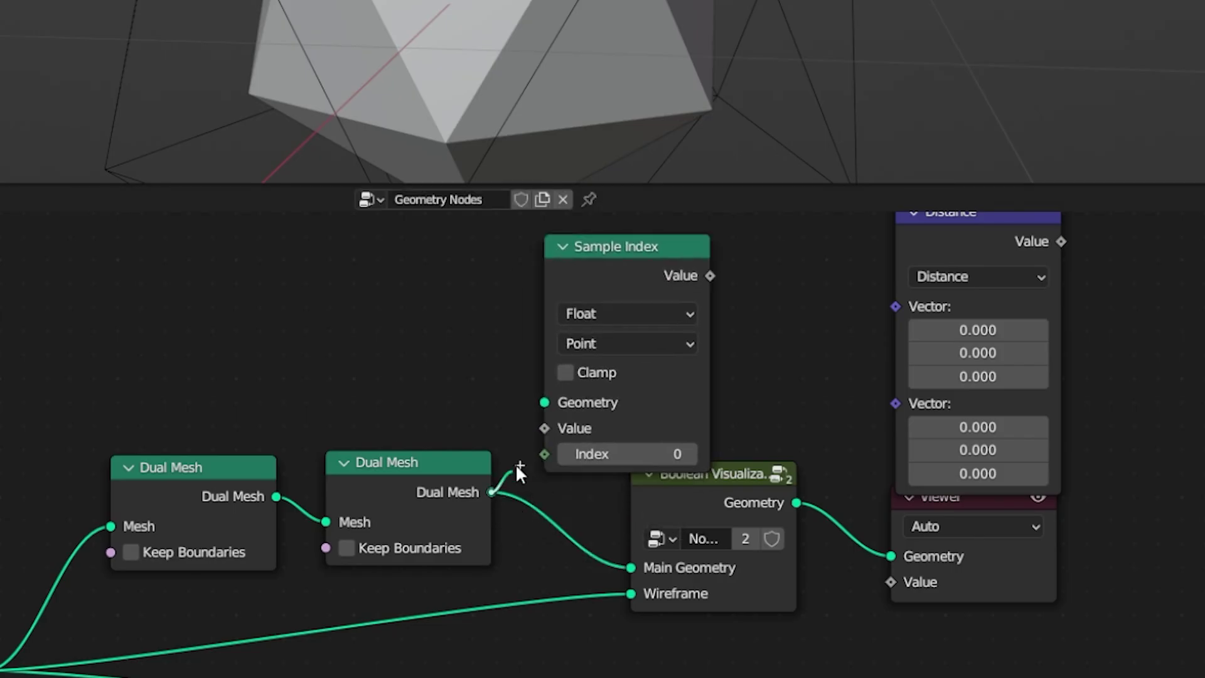
middle_click_drag(438, 352, 415, 380)
left_click(596, 360)
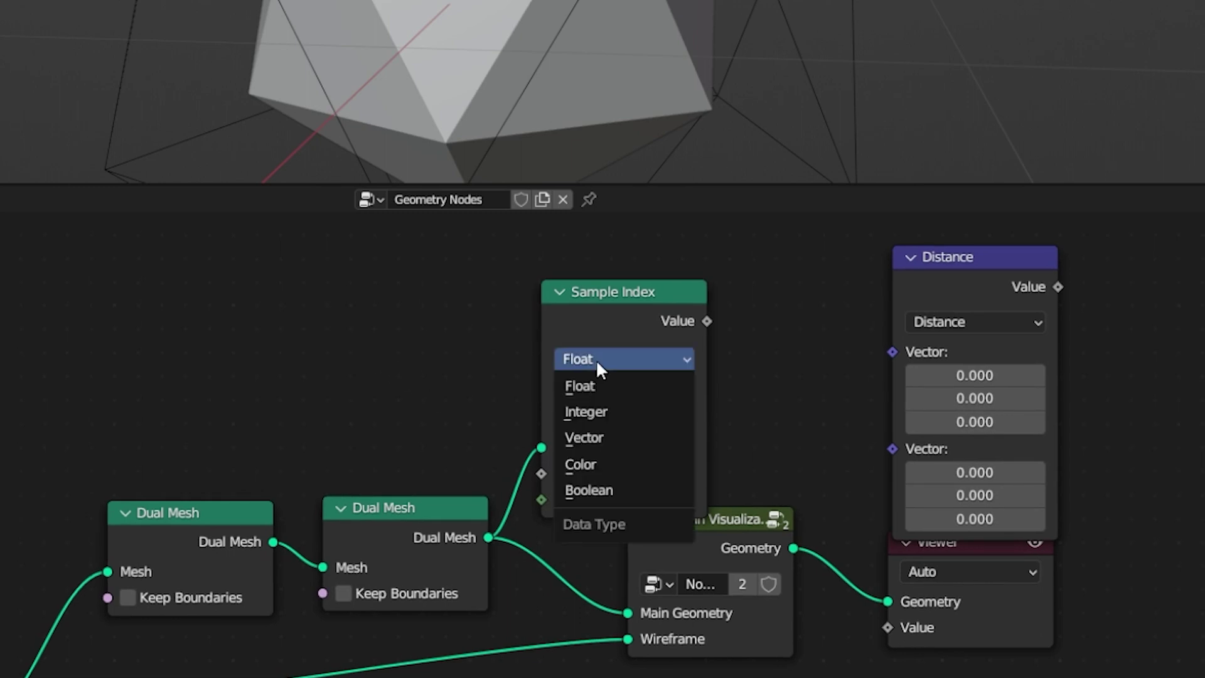
left_click(597, 438)
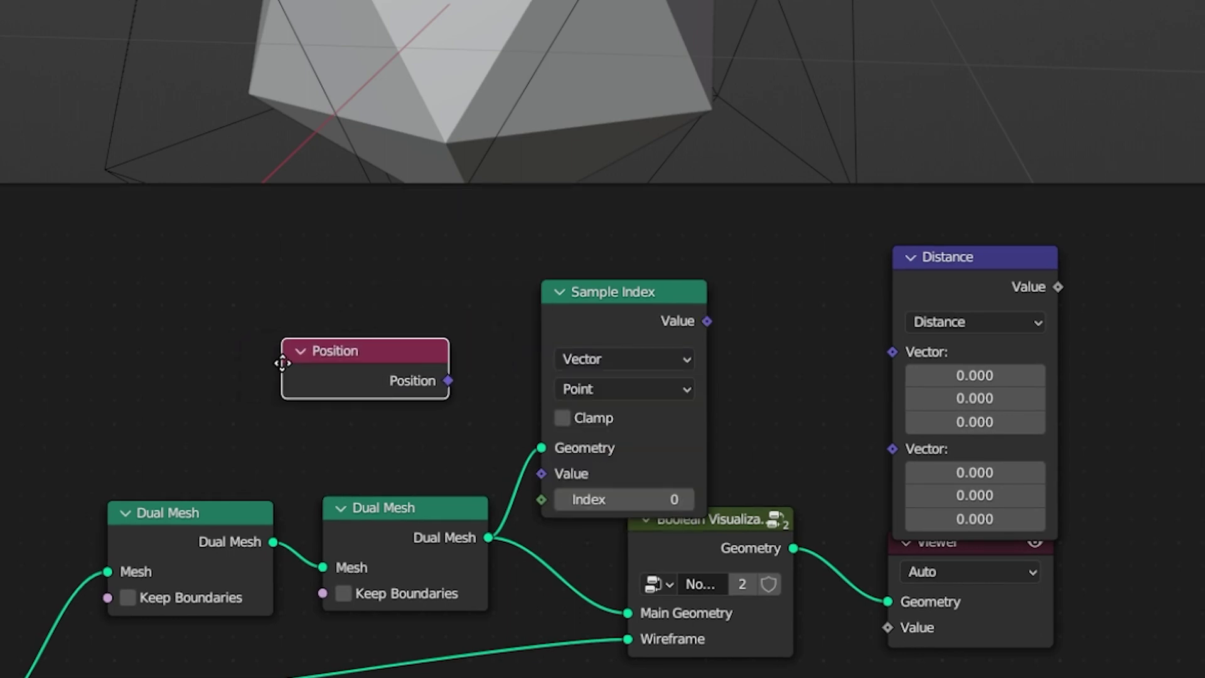
Feed a Position node into Sample Index's Value and connect the sampled value to the Distance node's first vector
left_click(281, 364)
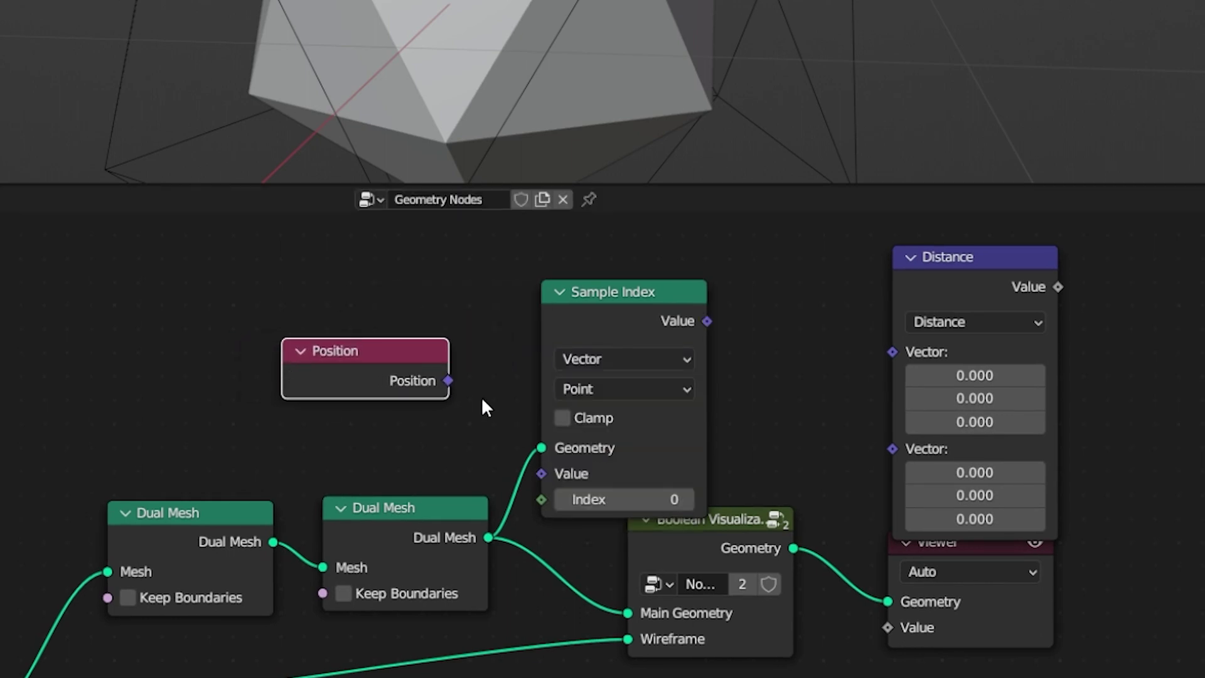
left_click_drag(449, 379, 546, 478)
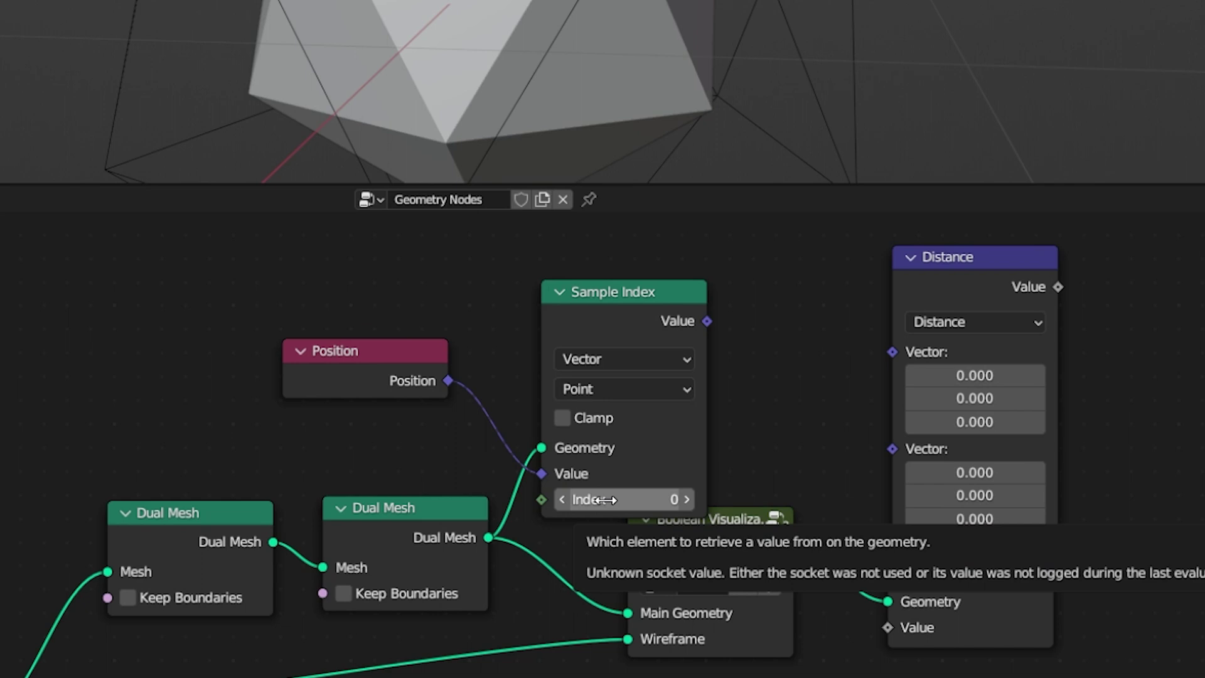
left_click_drag(708, 322, 890, 351)
left_click(924, 301)
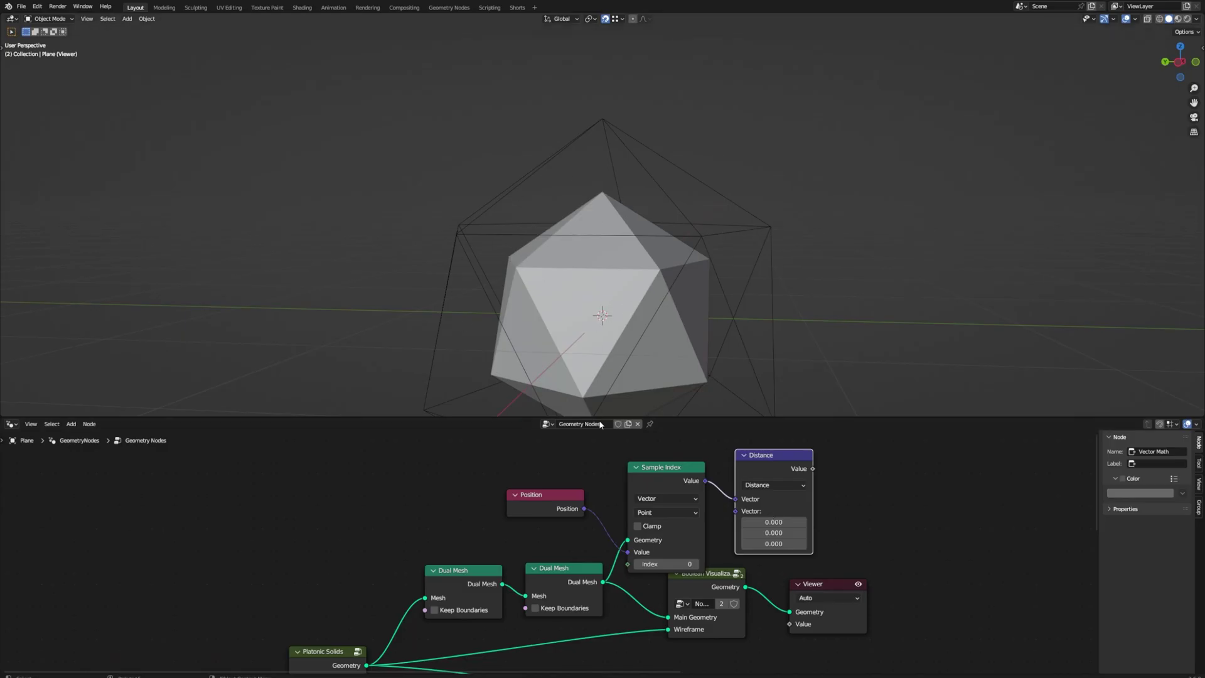
Remove the preview Viewer and Boolean Visualizer, and arrange the Dual Mesh, Position, Sample Index and Distance nodes collapsed in a compact row
mouse_move(381, 575)
middle_mouse_down()
mouse_move(362, 541)
mouse_move(371, 586)
middle_mouse_up()
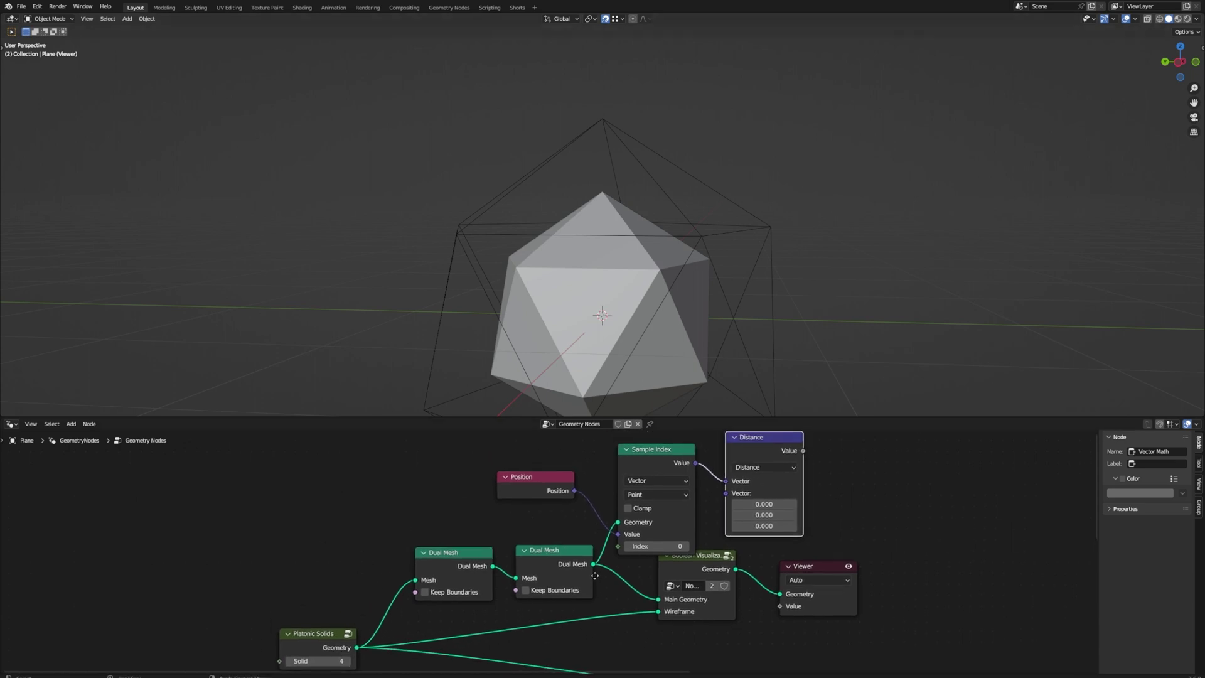
left_click(505, 478)
left_click(423, 554)
left_click(524, 552)
left_click(626, 450)
key("x")
left_click_drag(656, 450, 645, 557)
left_click_drag(535, 478, 546, 576)
left_click(734, 439)
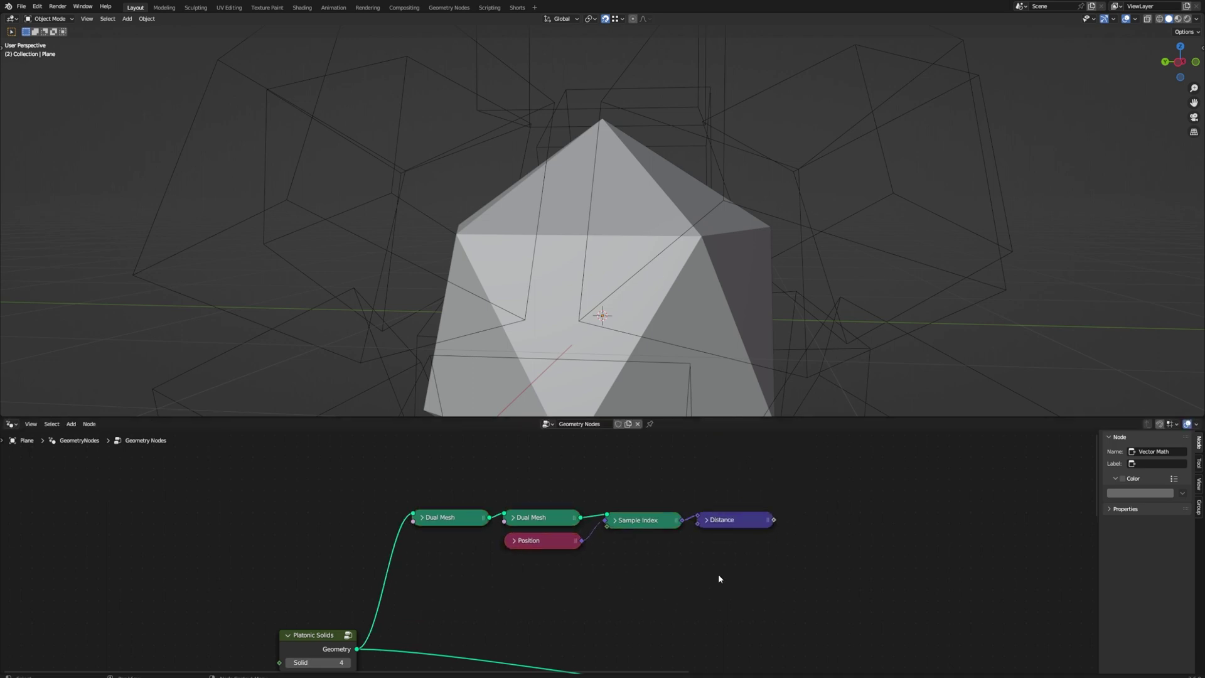
Mute the remaining Boolean Visualizer and respace the cube-instancing nodes to free room around Cube and Transform Geometry
scroll(720, 578, "down", 4)
middle_click_drag(909, 627, 750, 543)
left_click(848, 563)
key("m")
left_click_drag(608, 557, 942, 669)
left_click_drag(712, 555, 835, 523)
left_click_drag(486, 552, 544, 554)
scroll(680, 611, "up", 1)
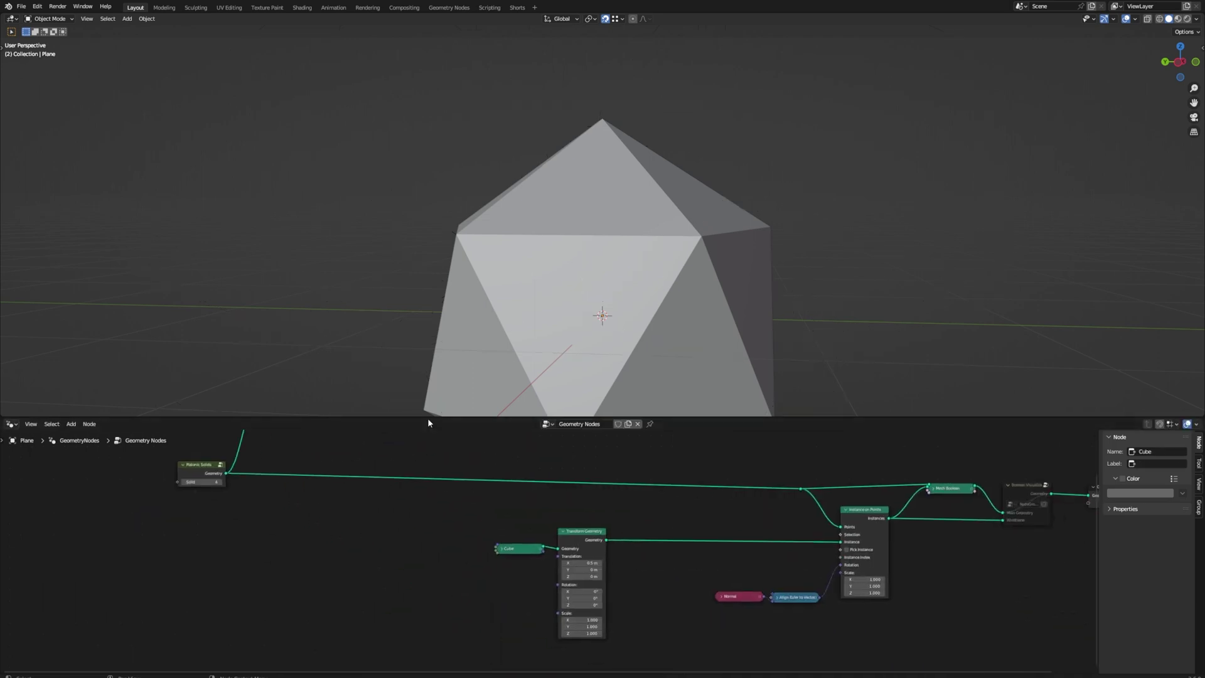
Enlarge the node editor and add a Value node in the free space before the Cube node
left_click_drag(428, 418, 440, 218)
scroll(703, 100, "down", 6)
scroll(458, 402, "up", 4)
key("shift+a")
type("s")
type("value")
key("Return")
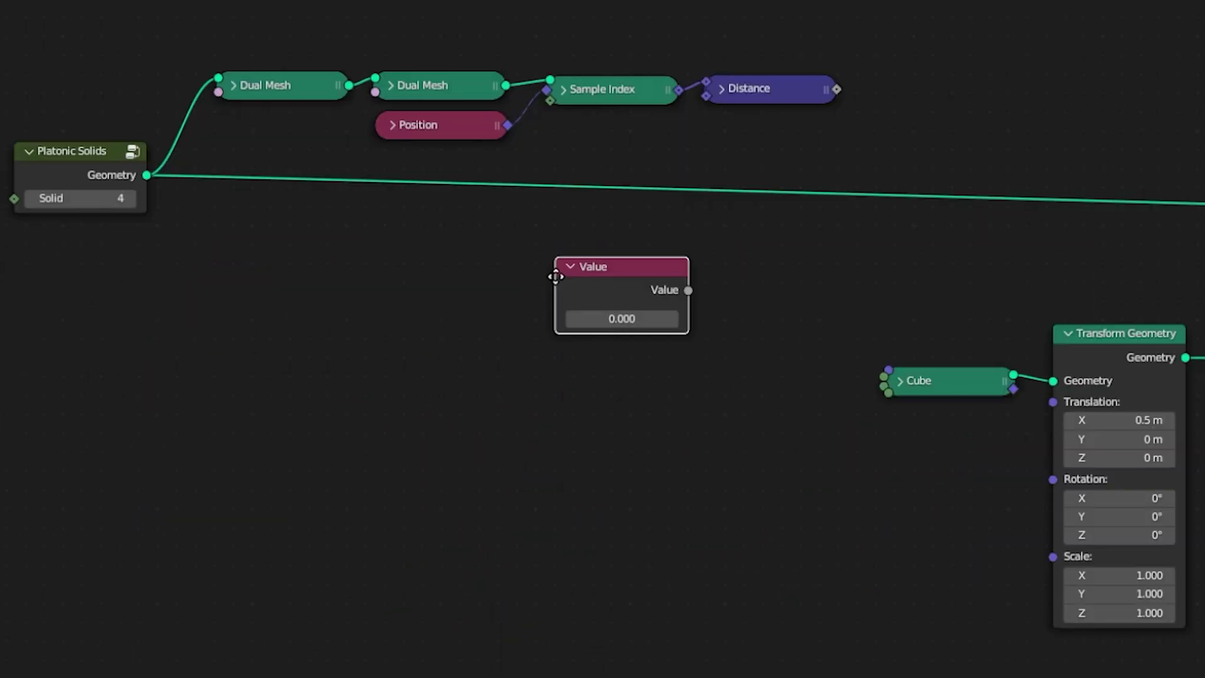
left_click_drag(618, 266, 582, 291)
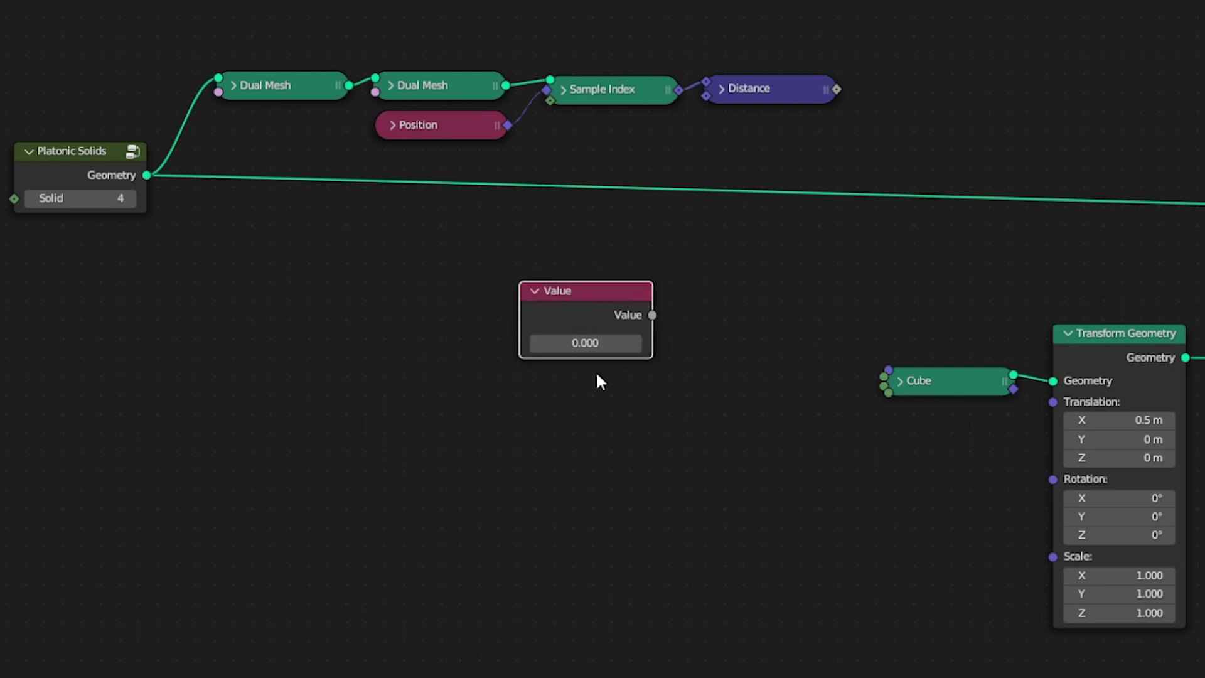
Add a Map Range node beside the Value node and connect the Value output to its Value input
left_click(754, 276)
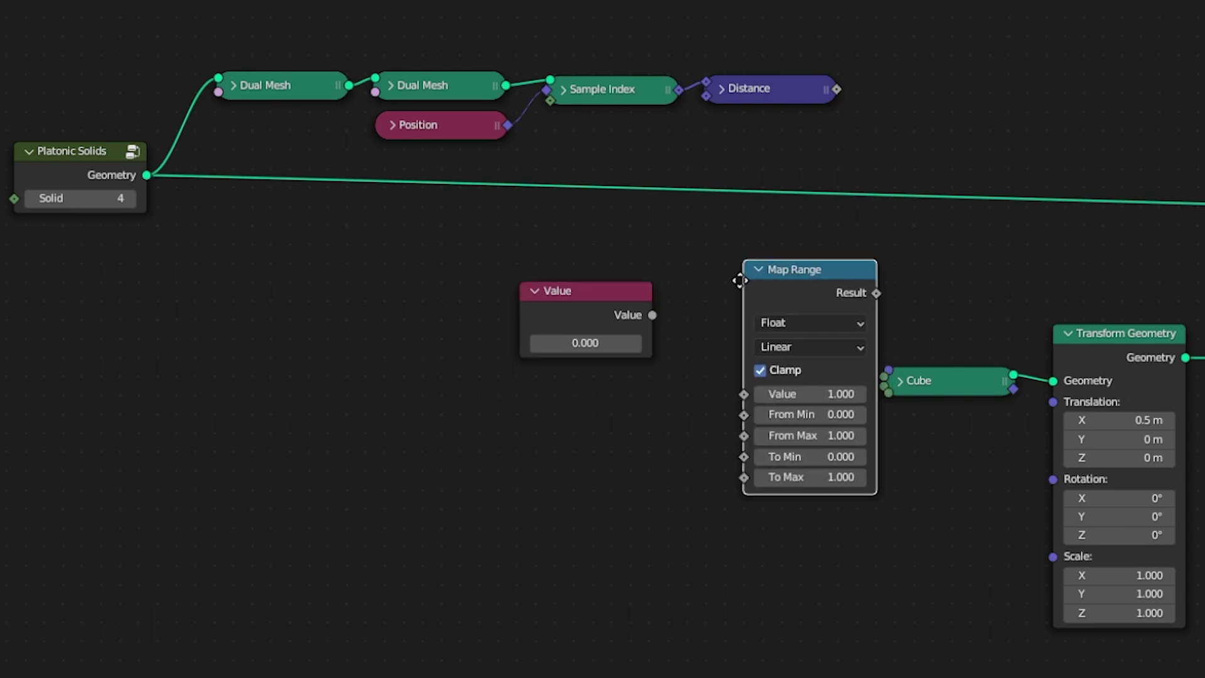
left_click(703, 291)
left_click_drag(652, 315, 703, 408)
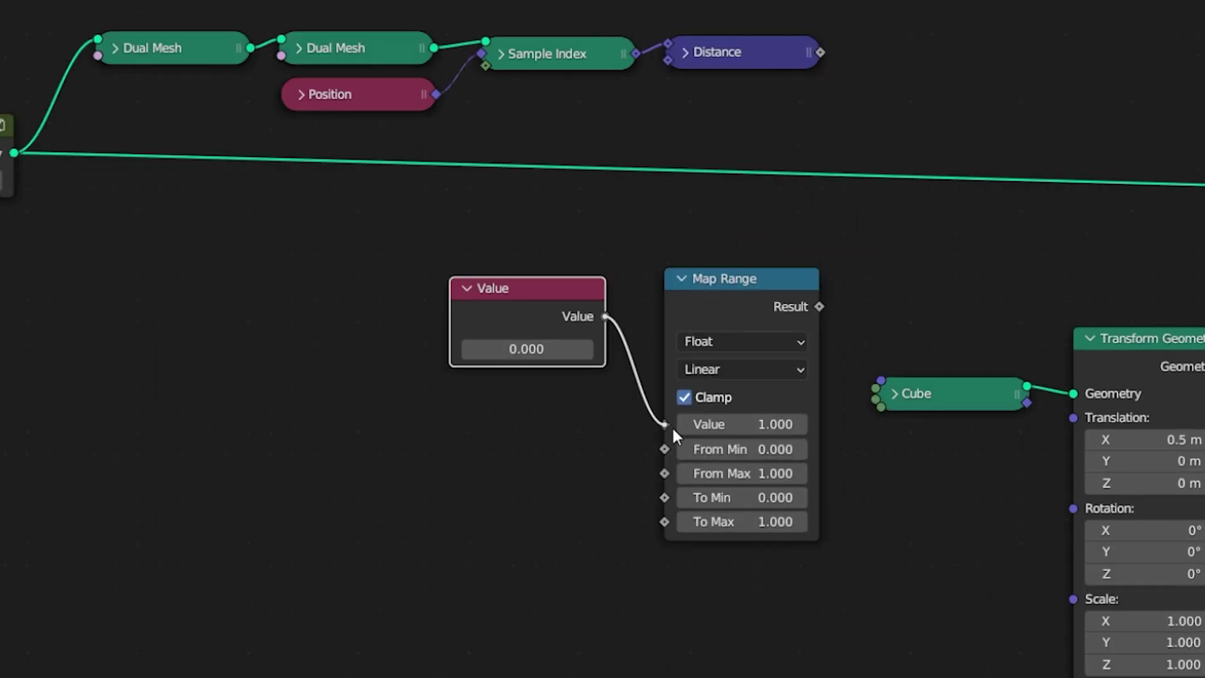
Set the Map Range node's From Min to 1 and From Max to 0
left_click(754, 449)
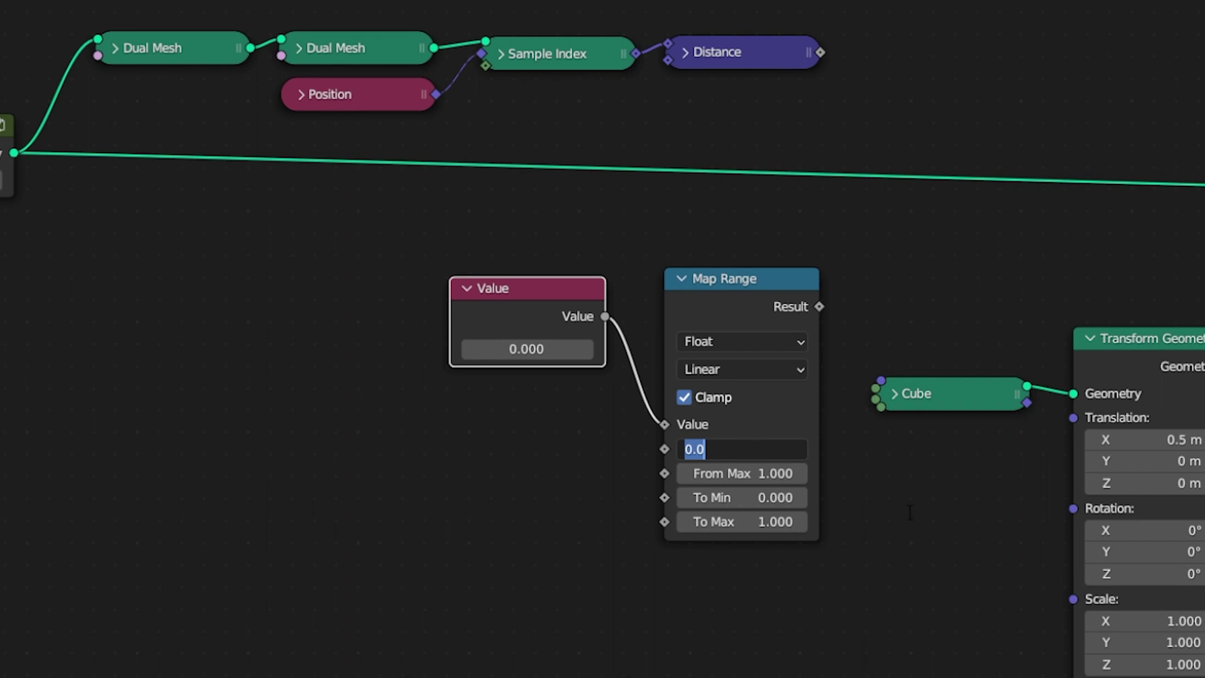
type("1")
key("Tab")
type("0")
key("Return")
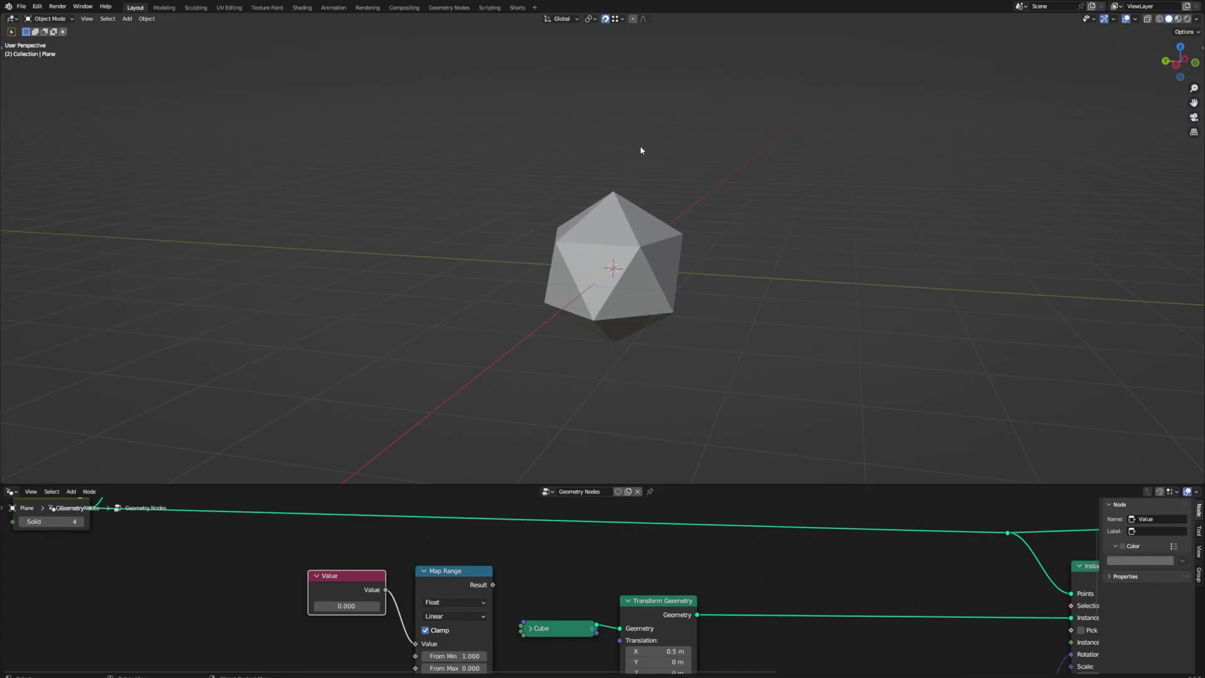
Connect the Distance node's value to the Map Range node's To Min input
scroll(640, 150, "up", 2)
middle_click_drag(637, 169, 604, 183)
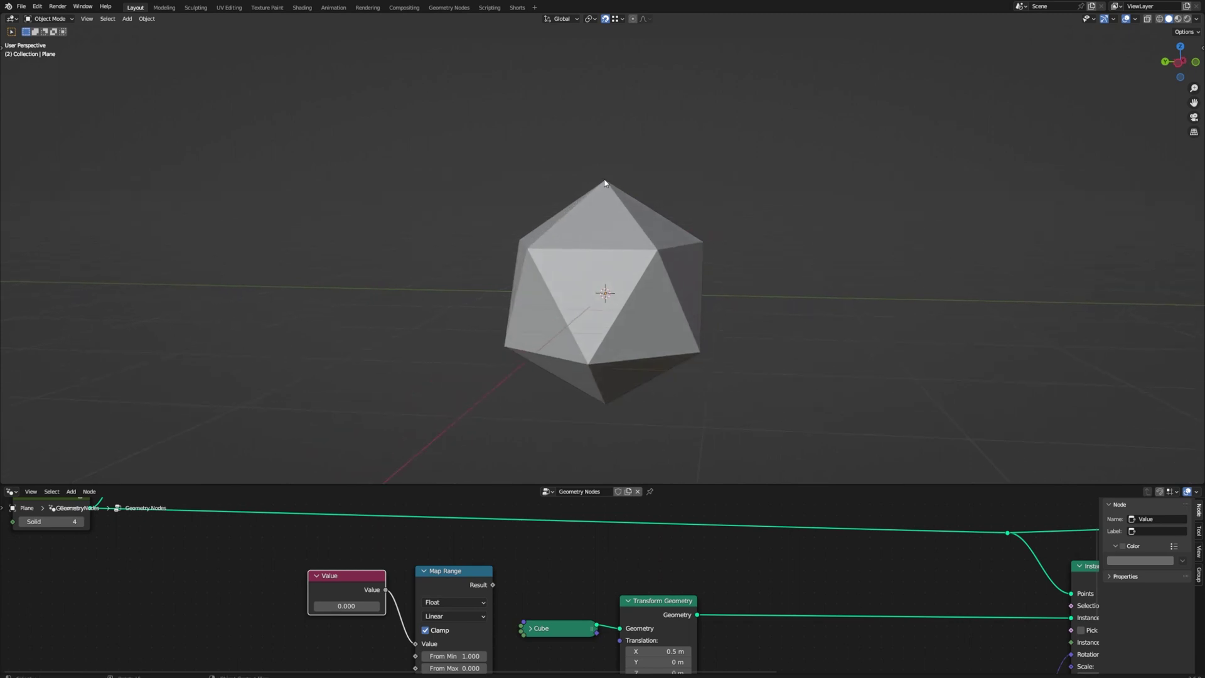
left_click(605, 229)
left_click(426, 465)
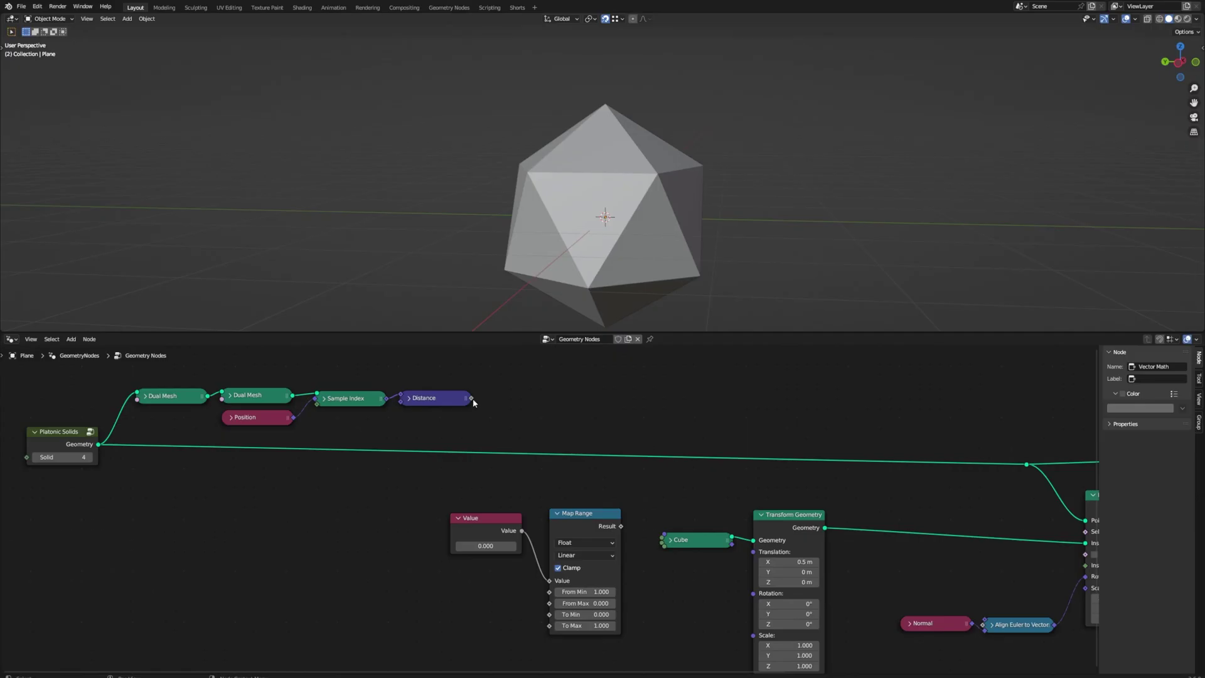
left_click_drag(471, 397, 555, 618)
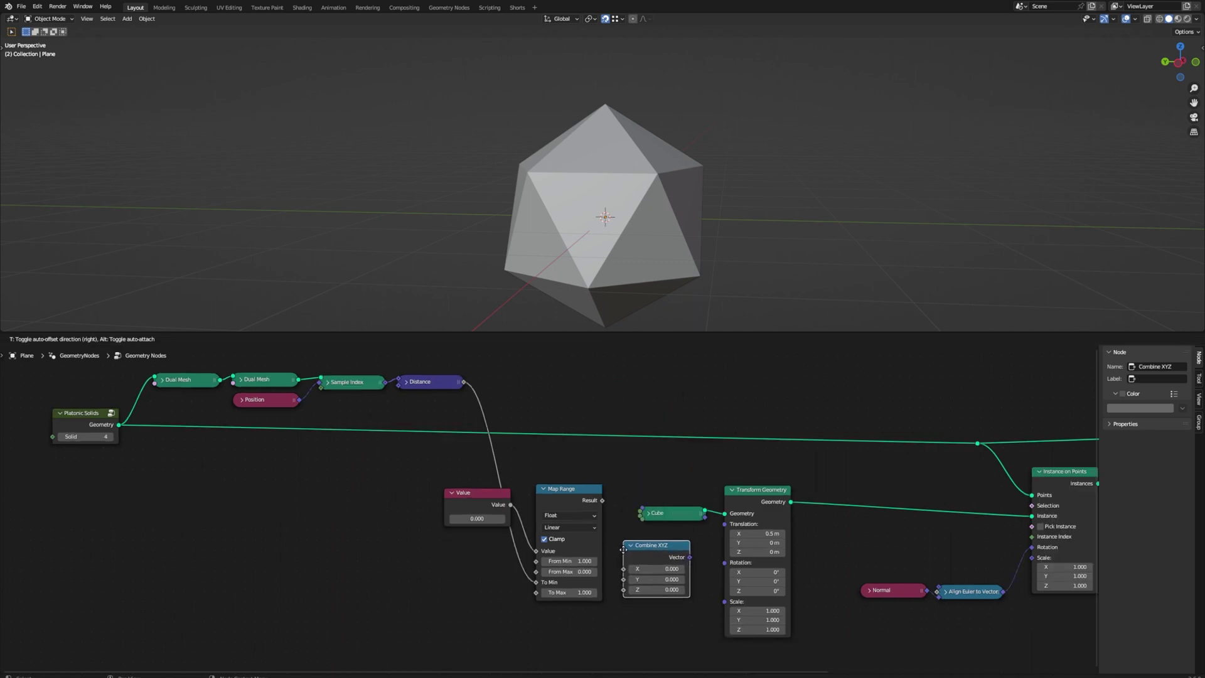
Place a Combine XYZ node after Map Range and connect the Map Range result to its X input
left_click(623, 549)
left_click_drag(603, 500, 625, 572)
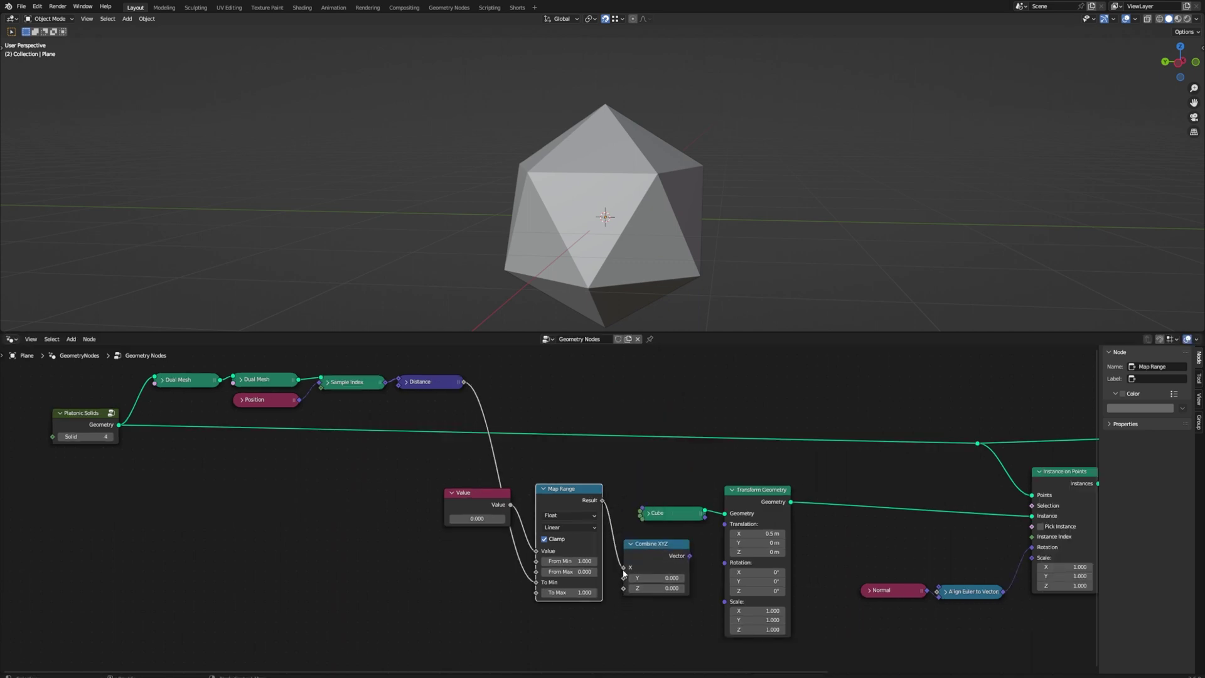
middle_click_drag(726, 491, 653, 488)
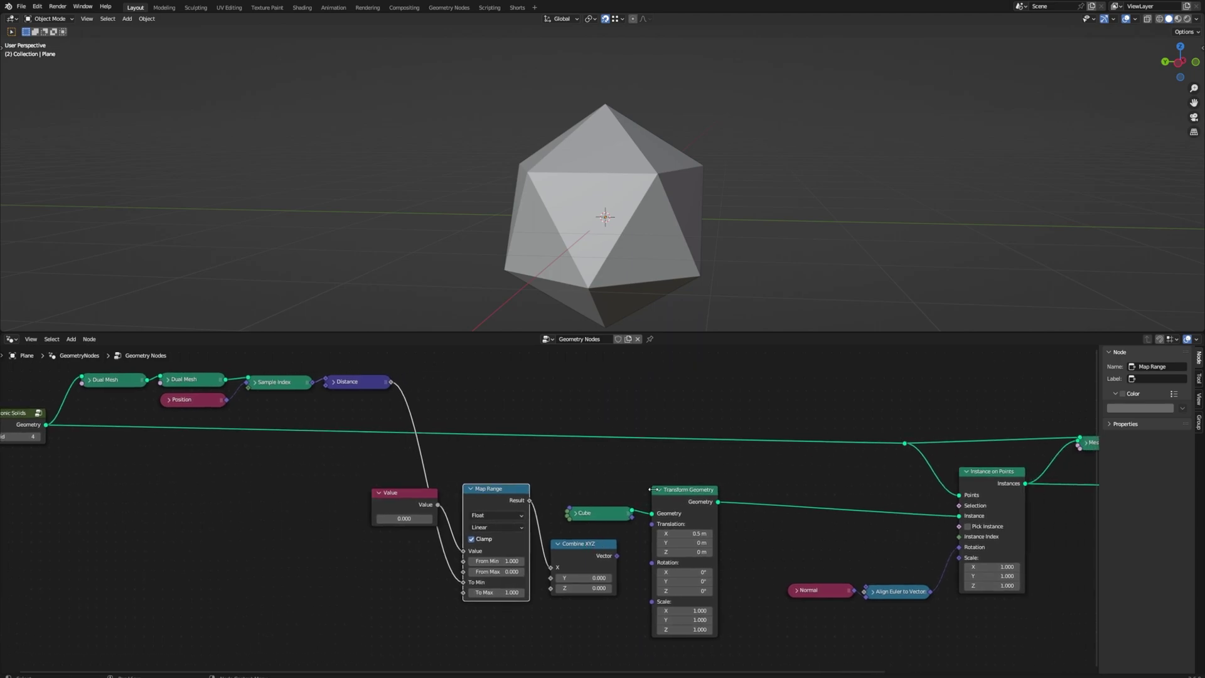
Set the Transform Geometry node's Translation X to -0.5 m
left_click(681, 533)
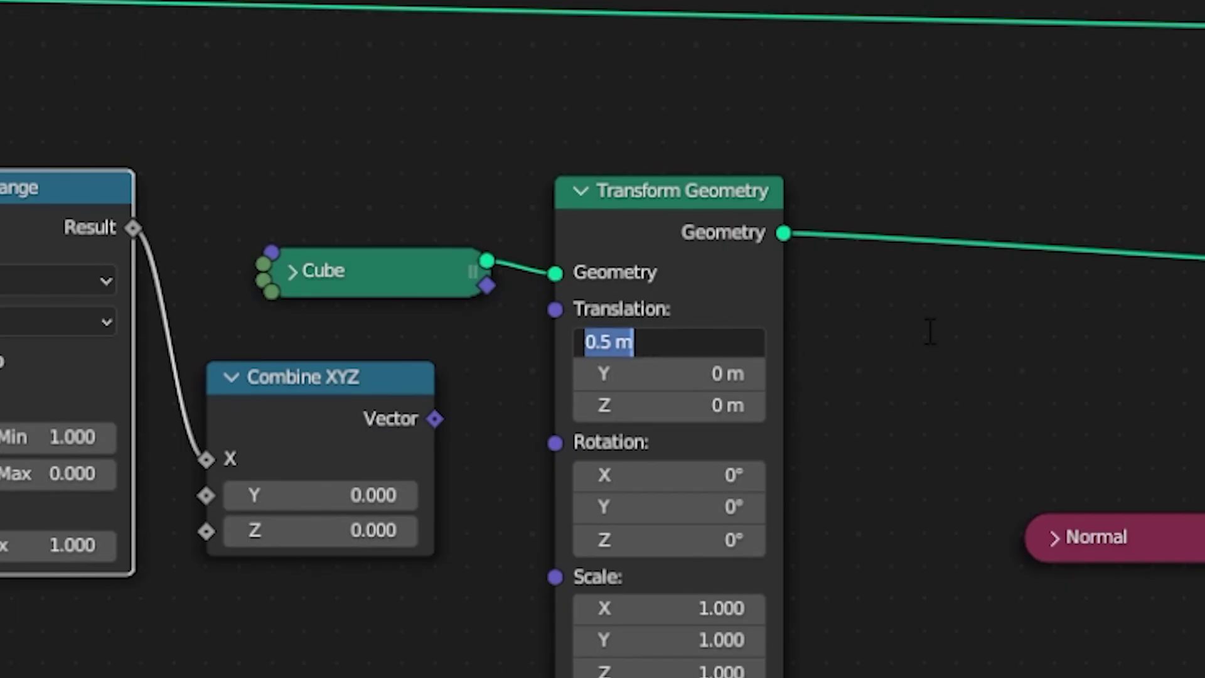
key("Home")
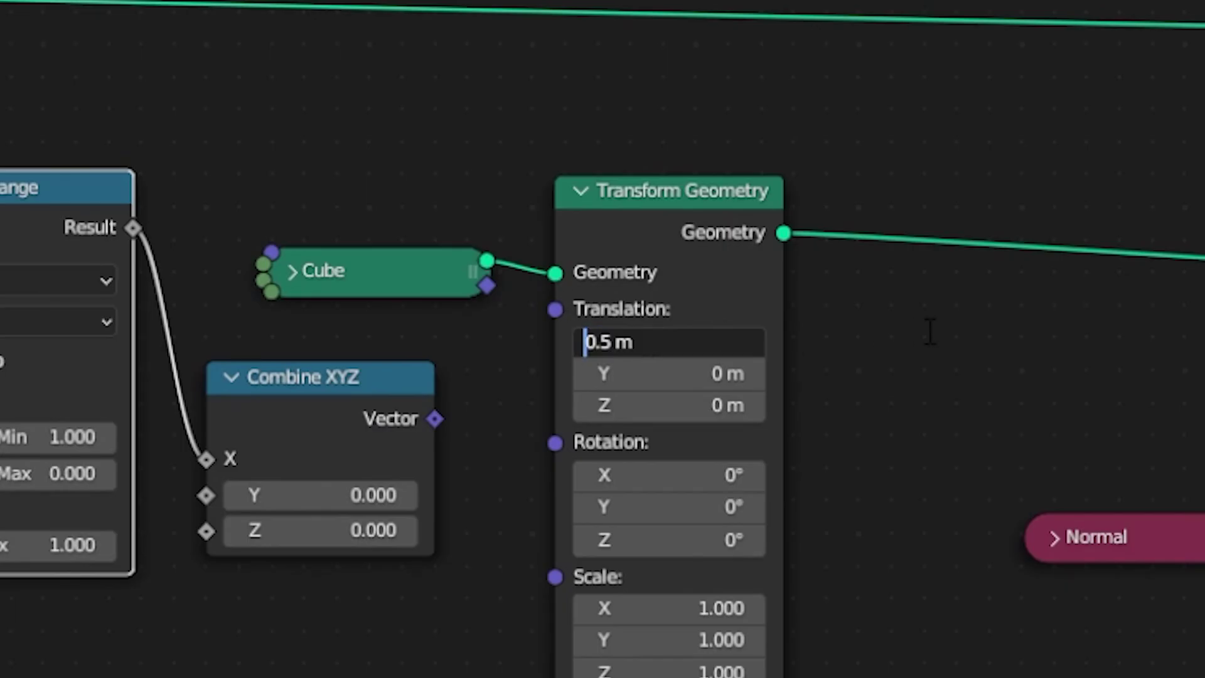
type("-")
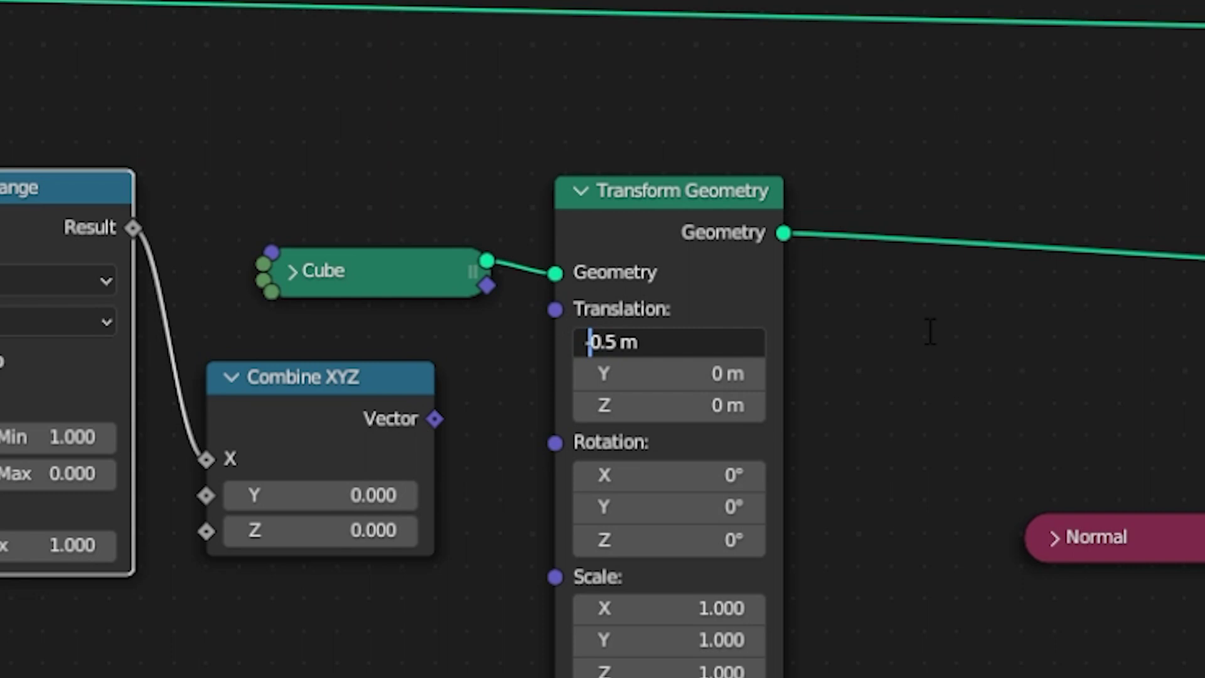
key("Return")
left_click(927, 344)
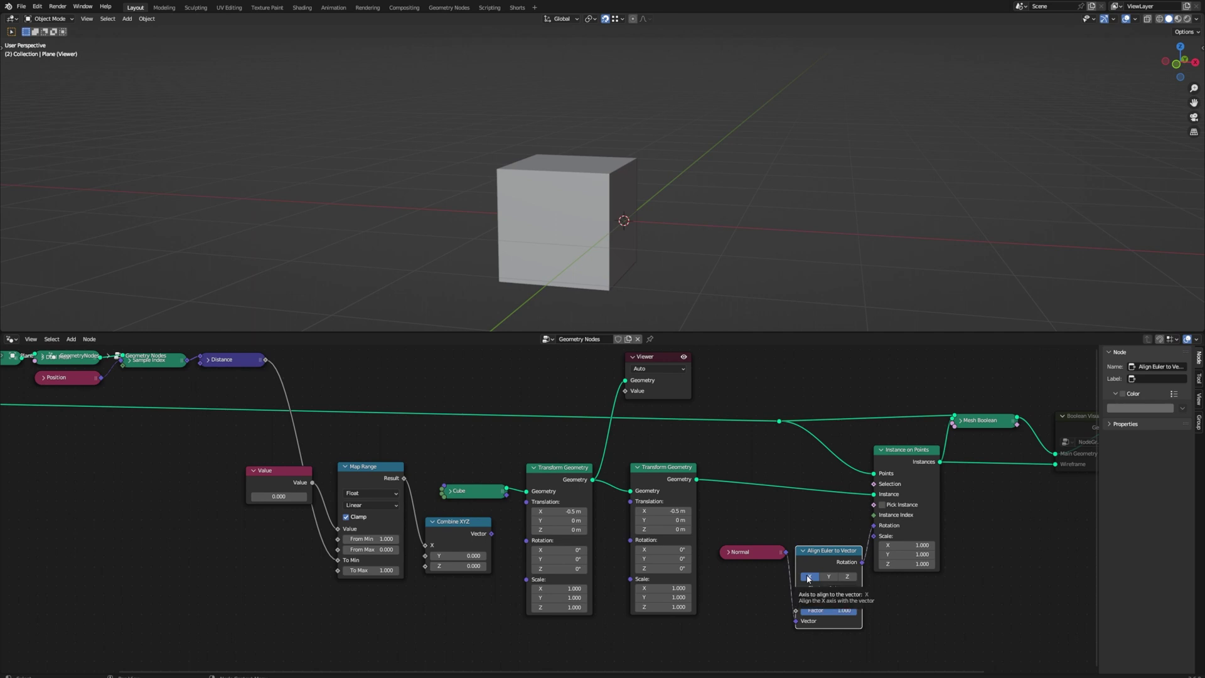
Collapse the Align Euler to Vector node and connect the Combine XYZ vector to the second Transform Geometry node's Translation
key("h")
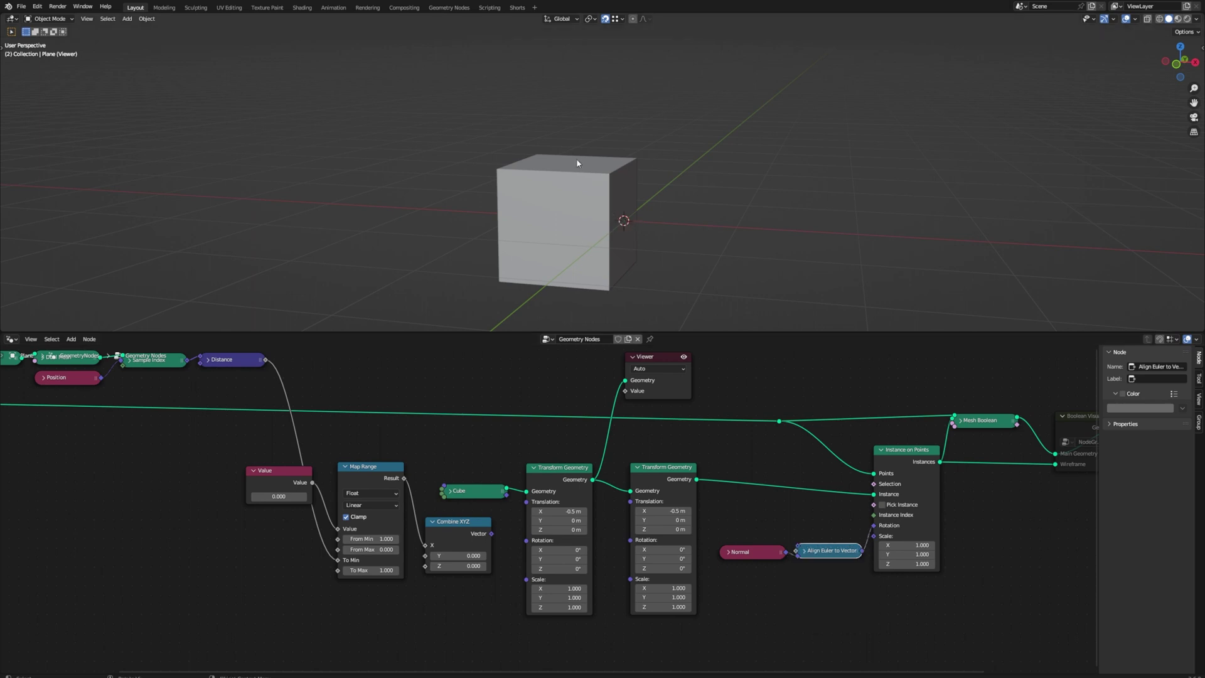
left_click(577, 165)
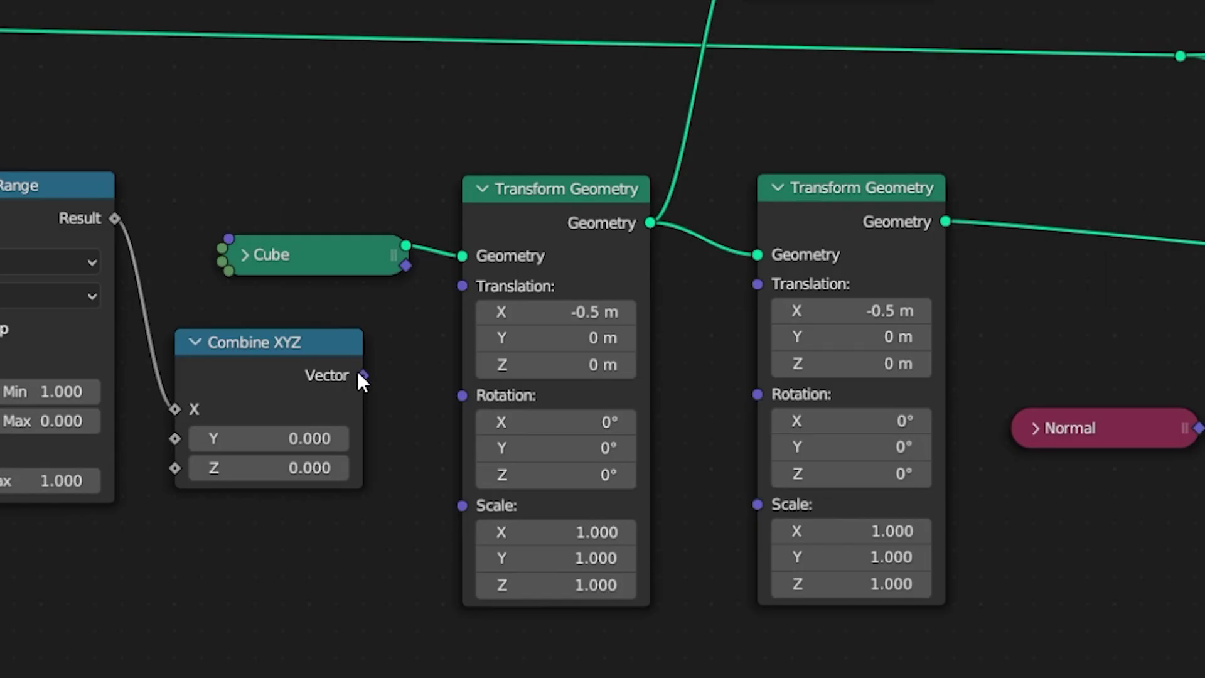
left_click_drag(359, 375, 751, 290)
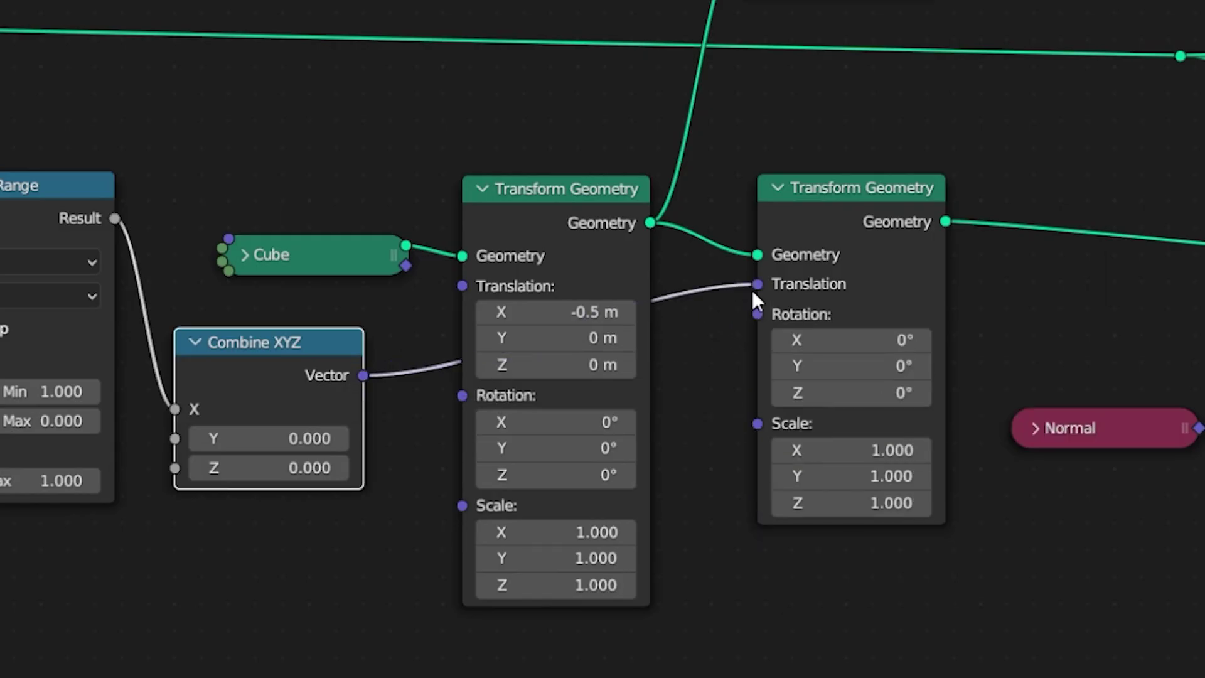
left_click(842, 227)
scroll(842, 227, "down", 3)
middle_click_drag(1130, 265, 1009, 279)
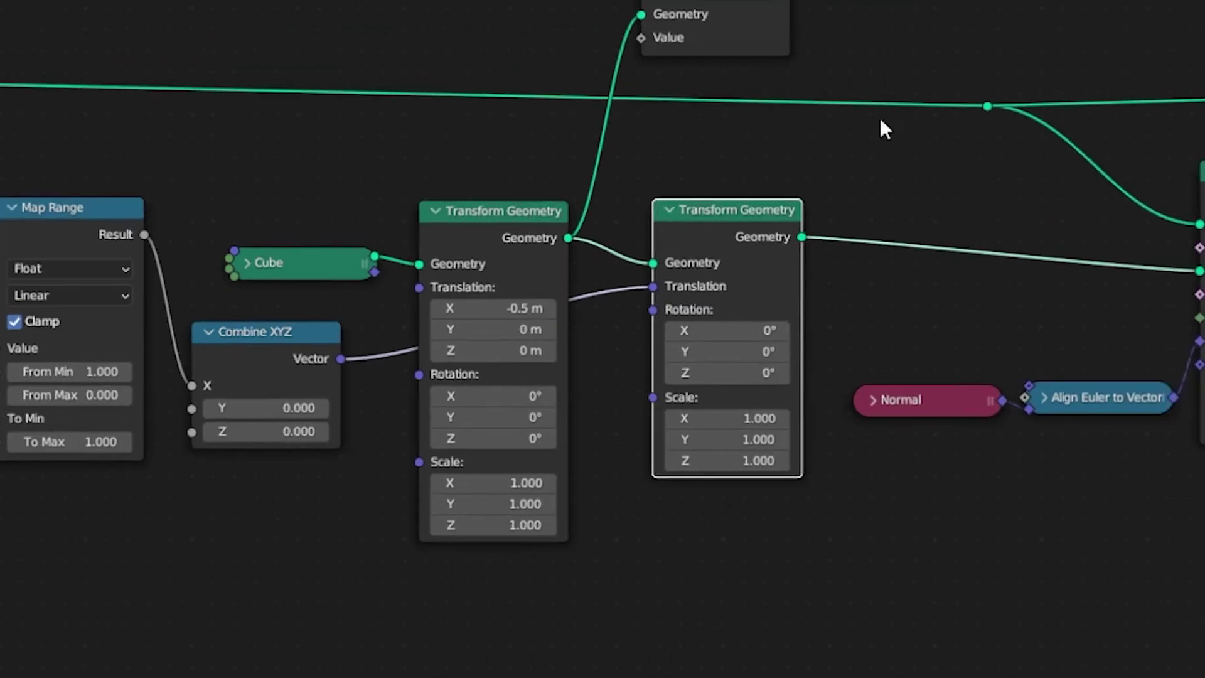
Deselect the object and examine the icosahedron with its surrounding instanced cubes from several angles
left_click(722, 5)
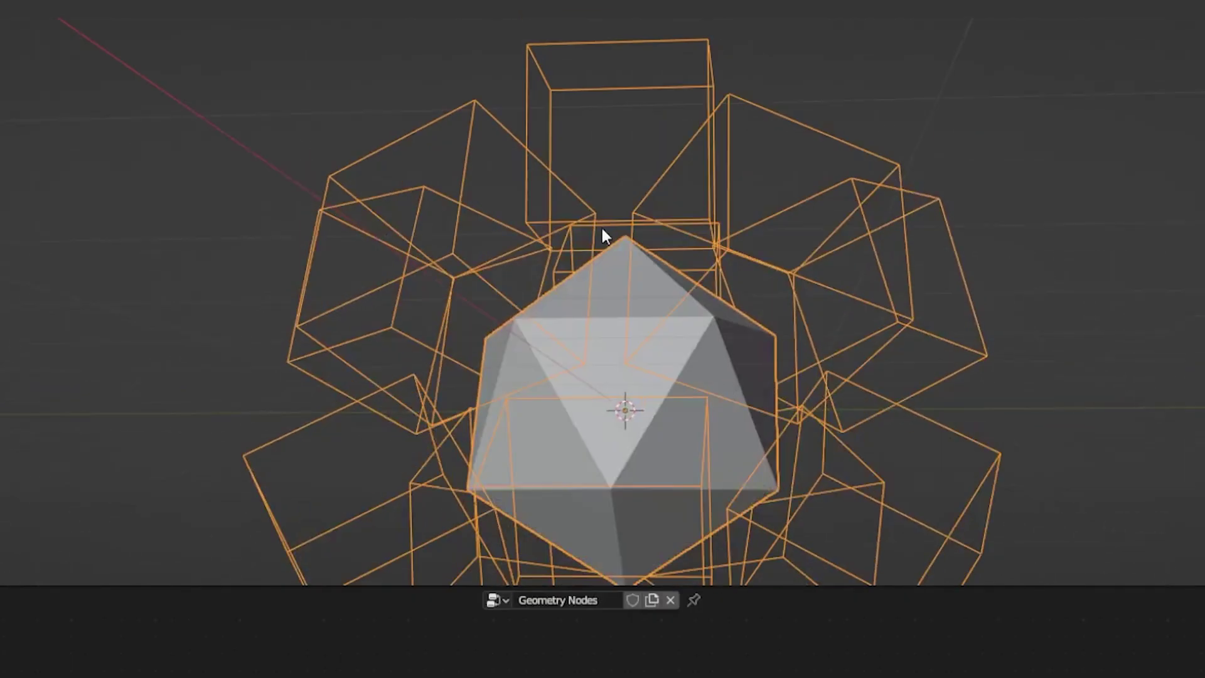
middle_click_drag(742, 203, 760, 248)
left_click(1120, 274)
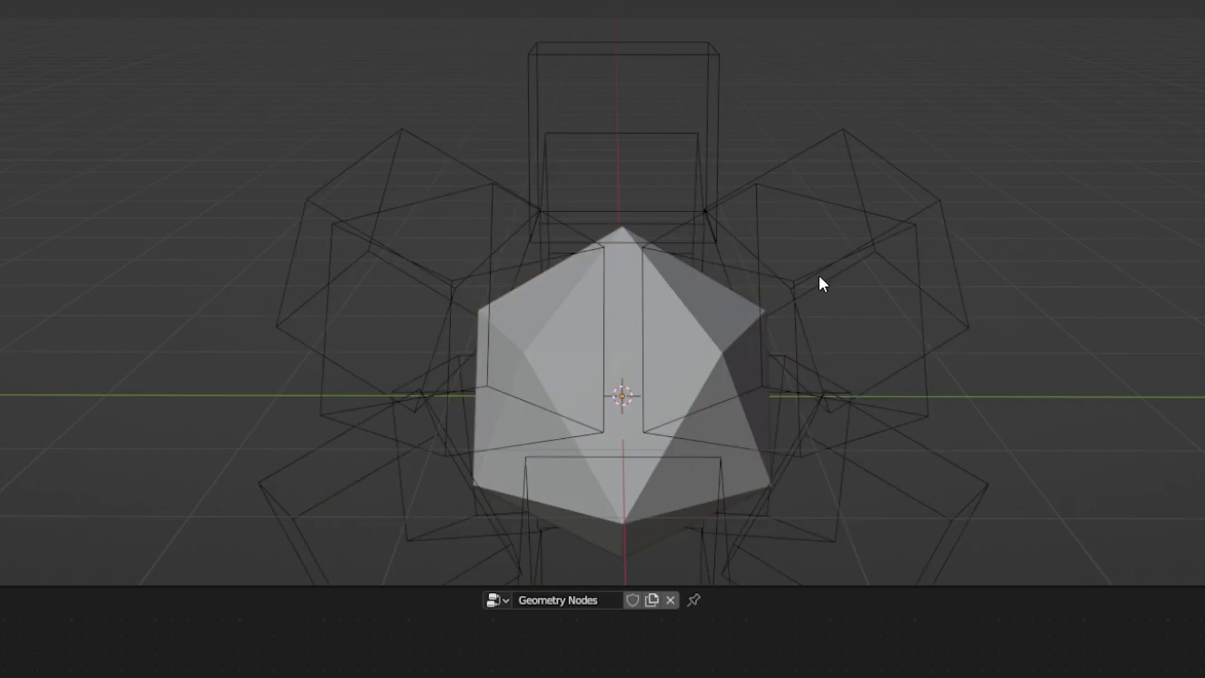
middle_click_drag(855, 216, 617, 196)
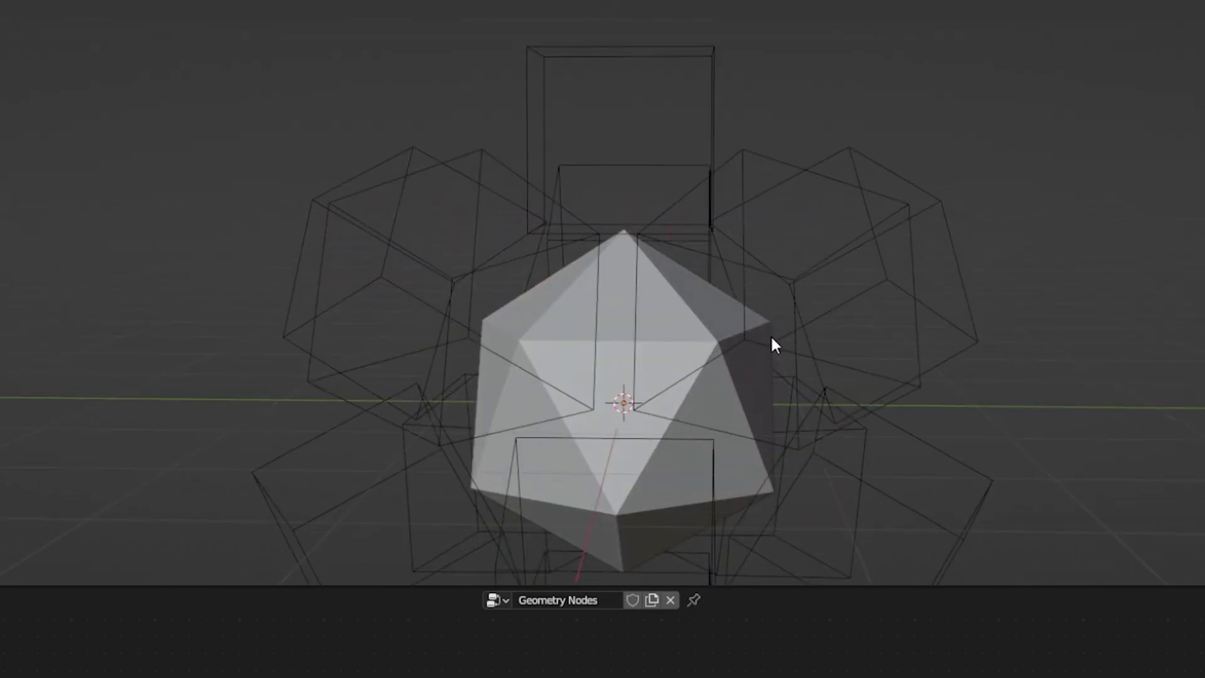
mouse_move(480, 313)
middle_mouse_down()
mouse_move(546, 384)
mouse_move(495, 330)
middle_mouse_up()
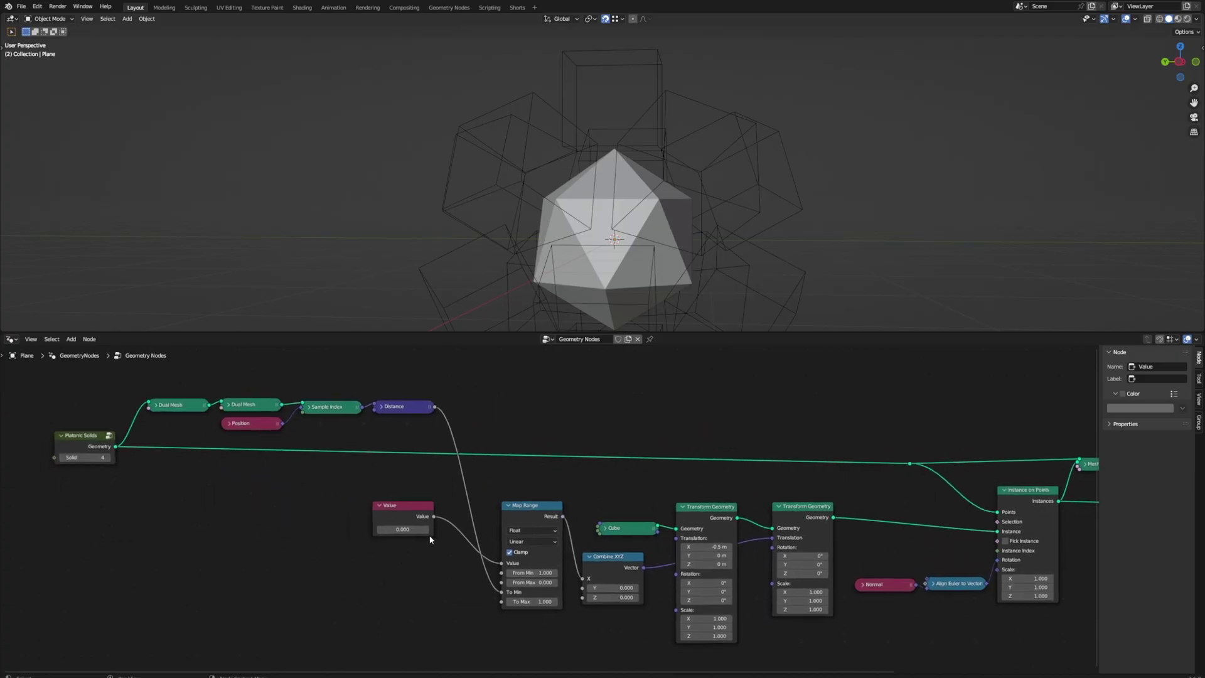
Raise the Value node in 0.1 increments to 1.000 to deepen the icosahedron's vertex cuts
key("Home")
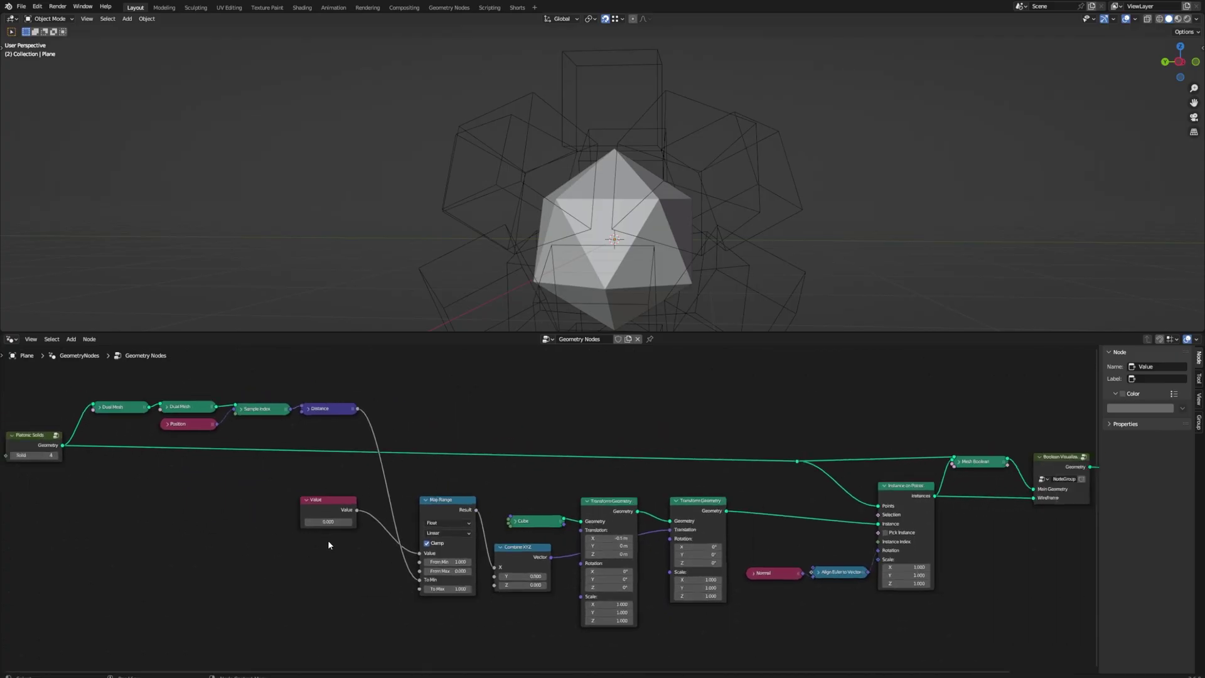
left_click(350, 523)
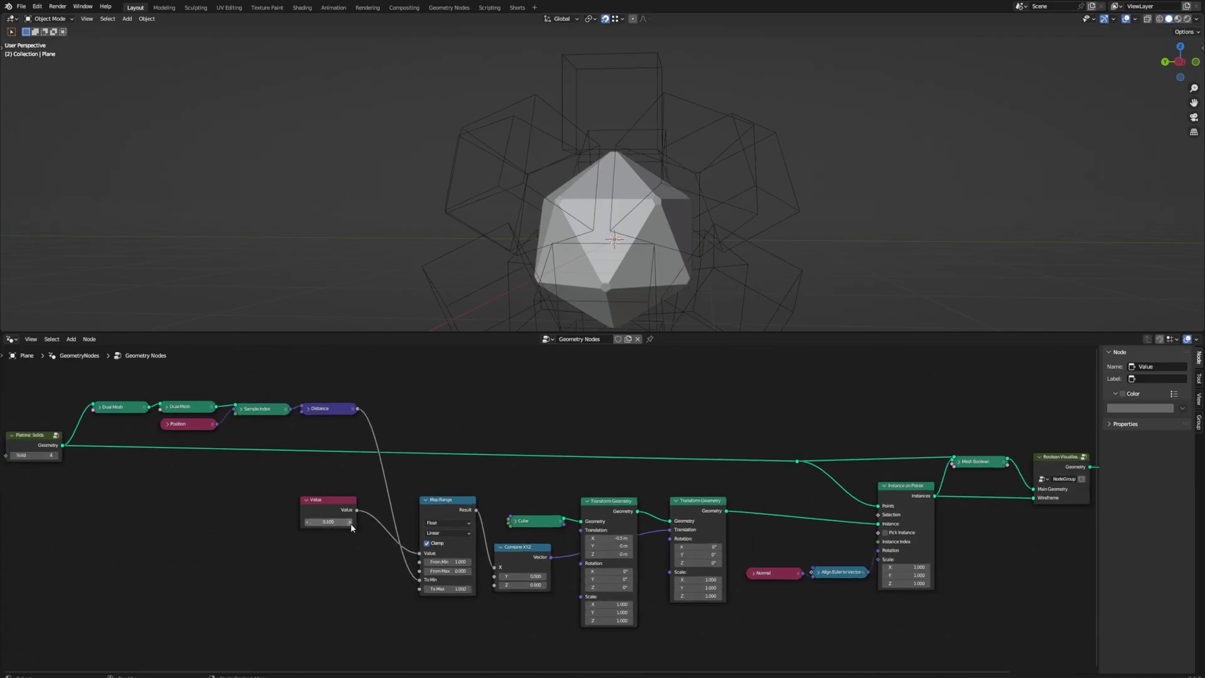
left_click(350, 524)
left_click(350, 523)
left_click(350, 523)
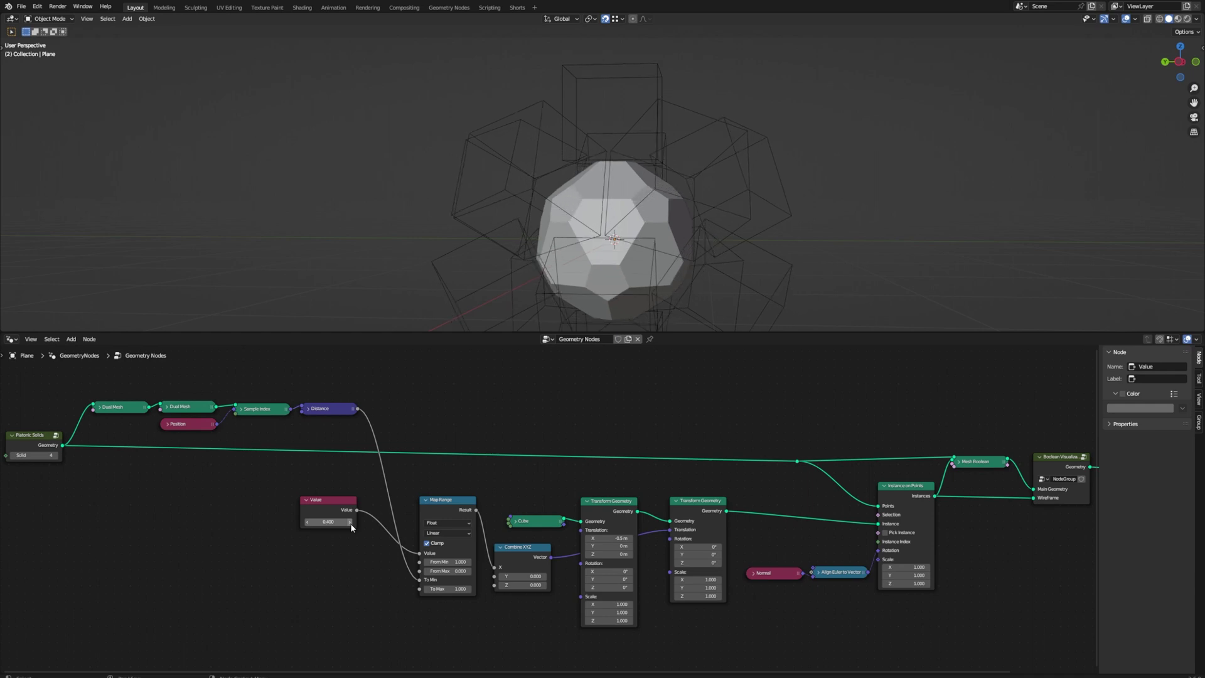
left_click(350, 524)
left_click(350, 523)
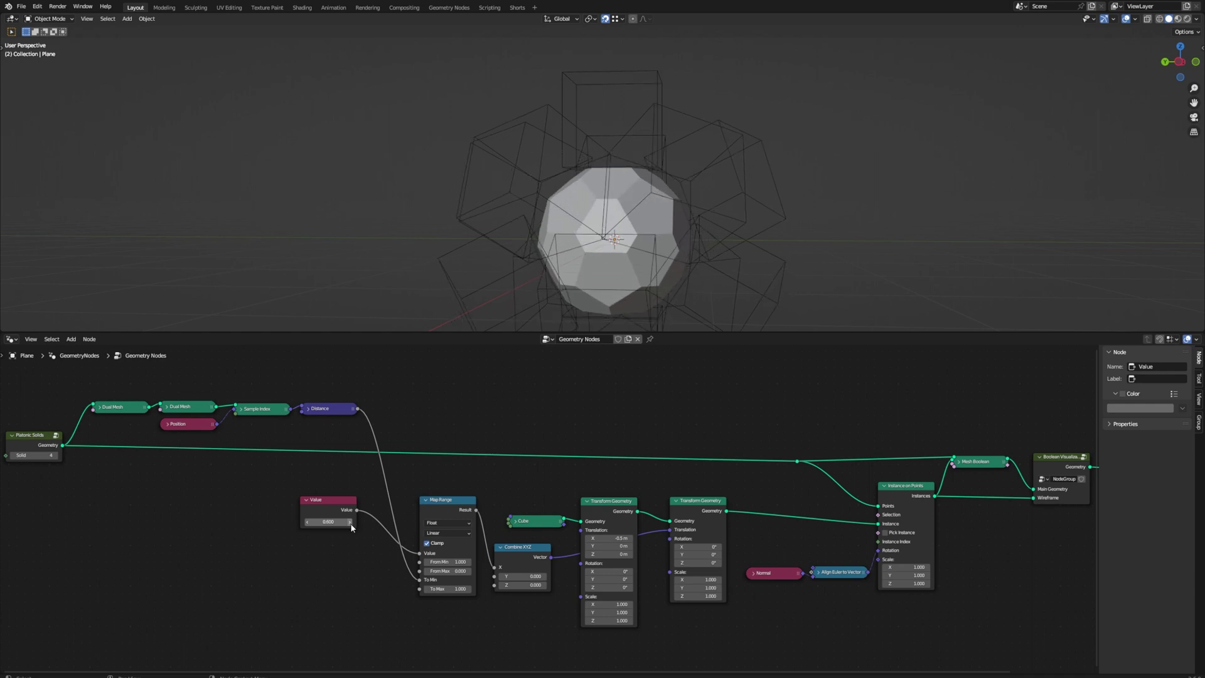
middle_click_drag(501, 520, 567, 530)
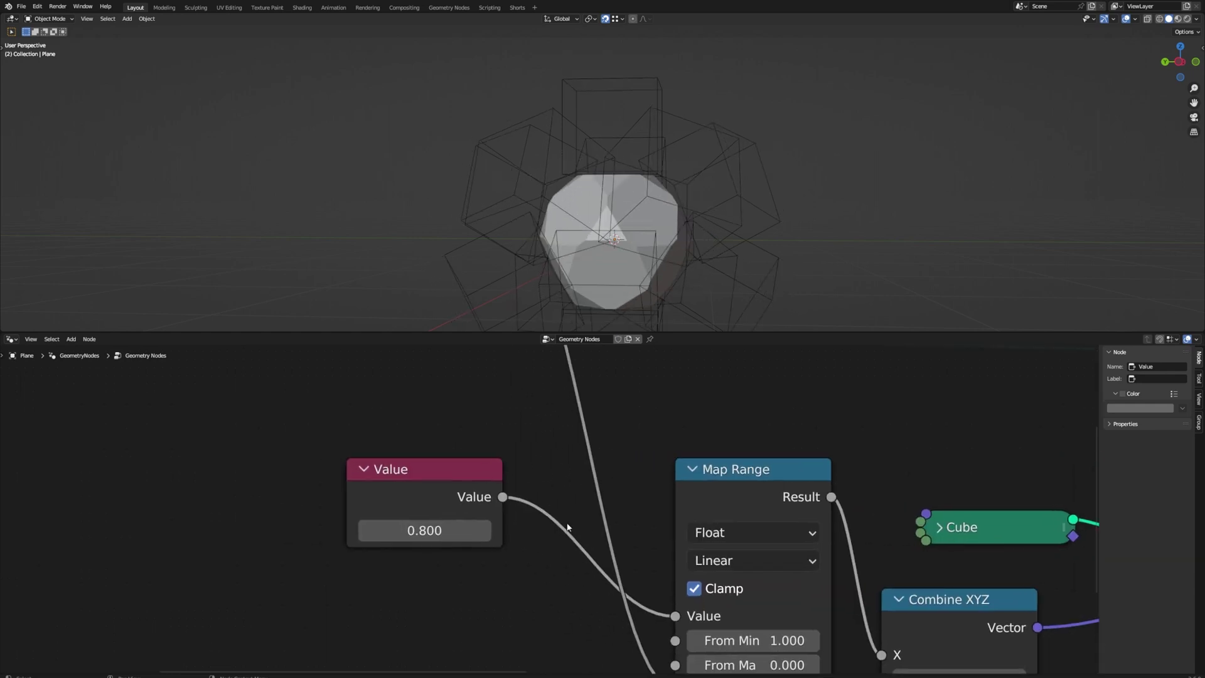
left_click(487, 532)
left_click(486, 532)
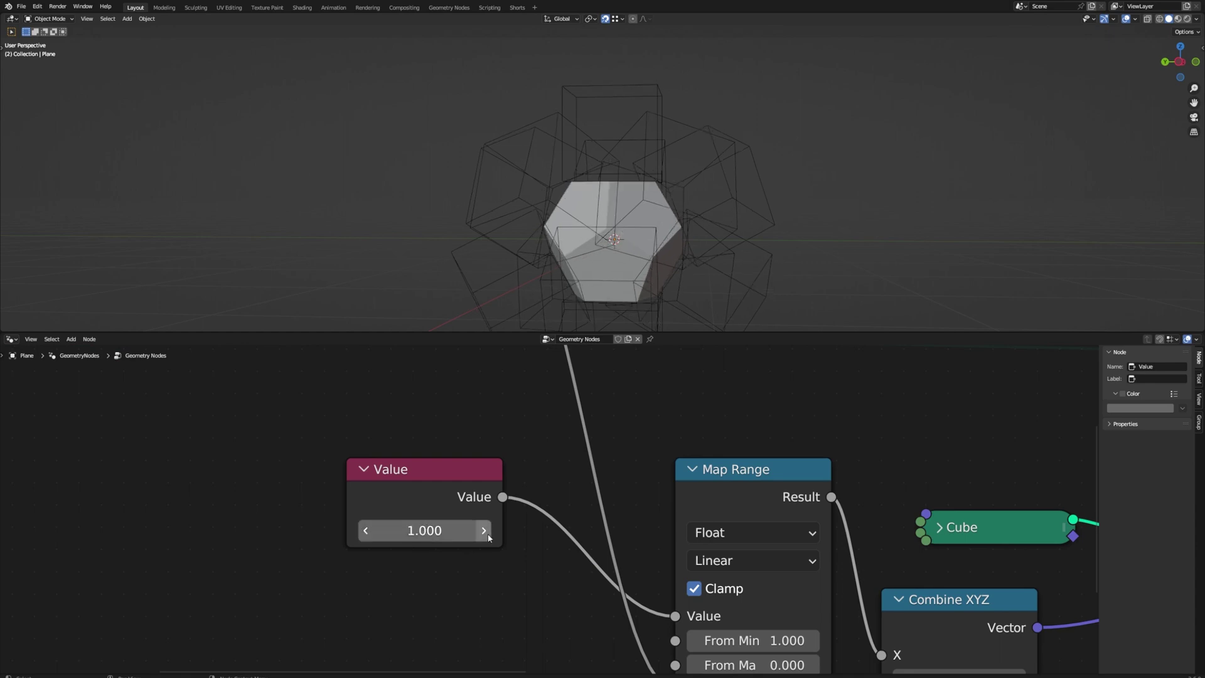
Lower the Value node in 0.1 increments back to 0 to remove the icosahedron's vertex cuts
middle_click_drag(619, 193, 618, 223)
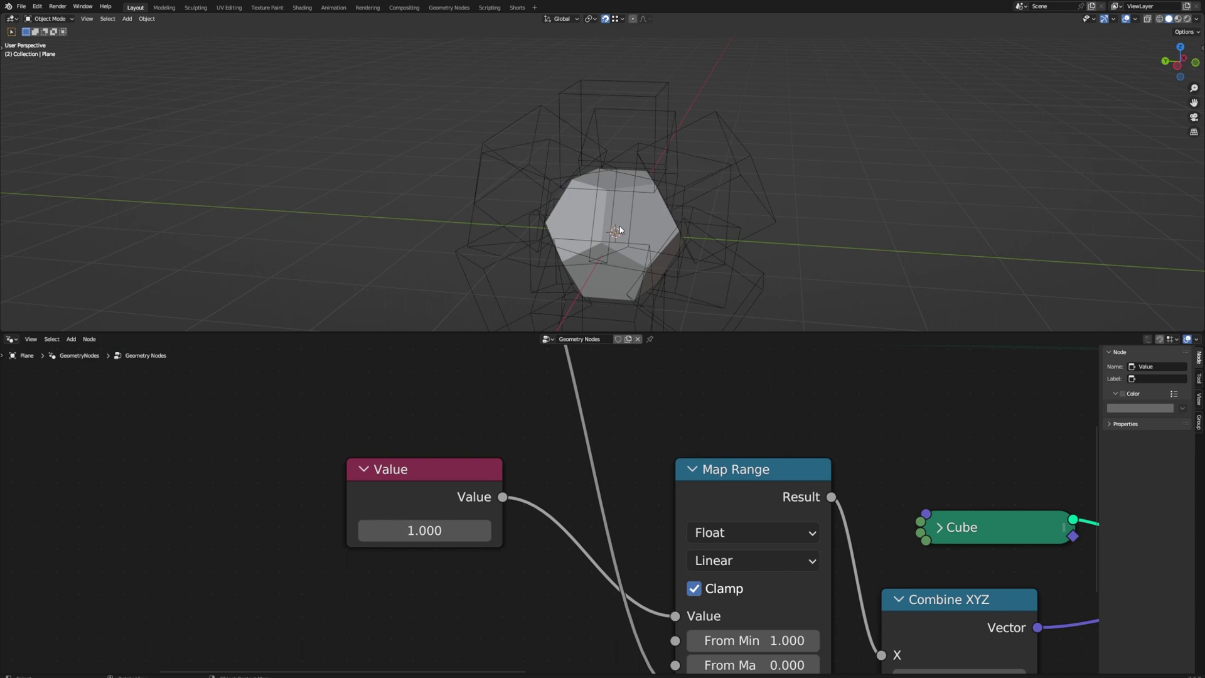
left_click(367, 531)
left_click(367, 531)
triple_click(367, 531)
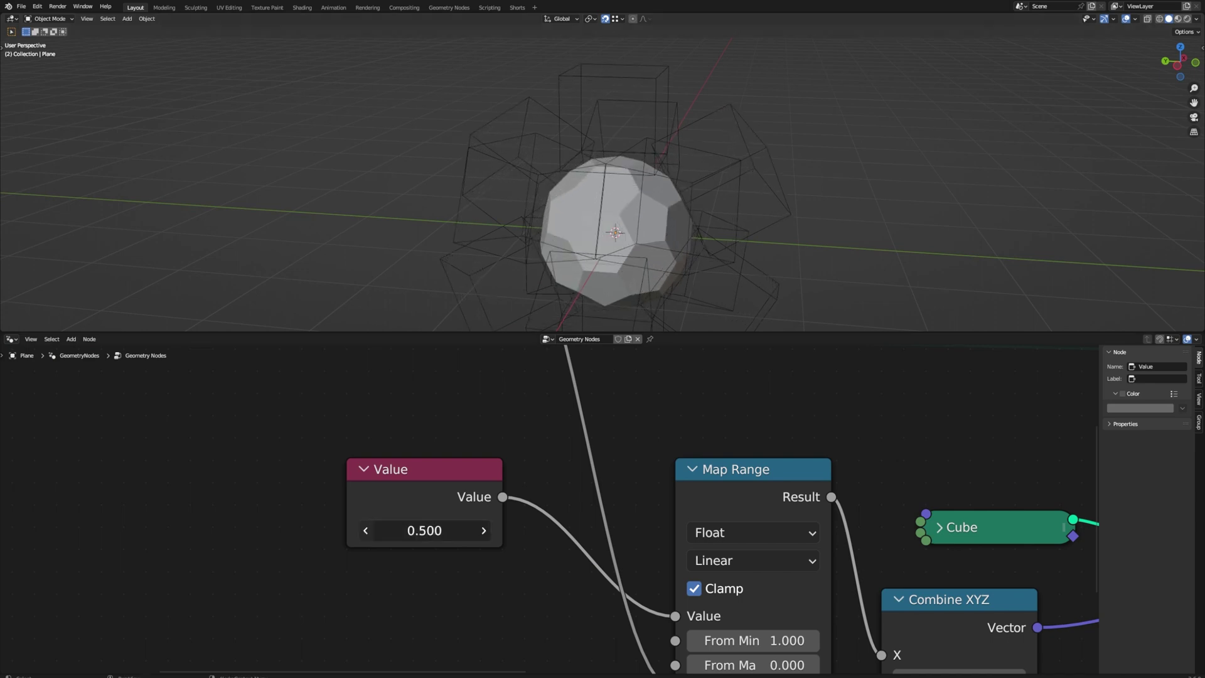
left_click(367, 531)
left_click(367, 531)
left_click(367, 531)
left_click(368, 532)
left_click(368, 532)
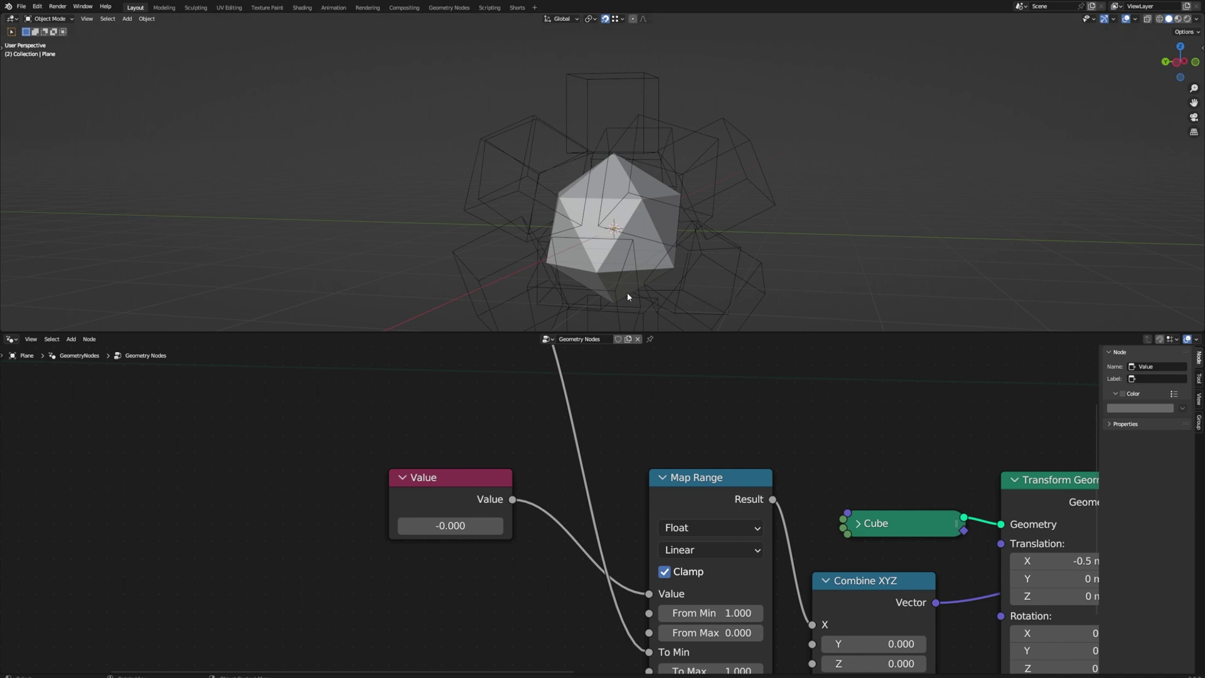
Set the Platonic Solids node's Solid to 3 and inspect the truncated shape from several angles
scroll(507, 423, "down", 4)
middle_click_drag(482, 409, 692, 483)
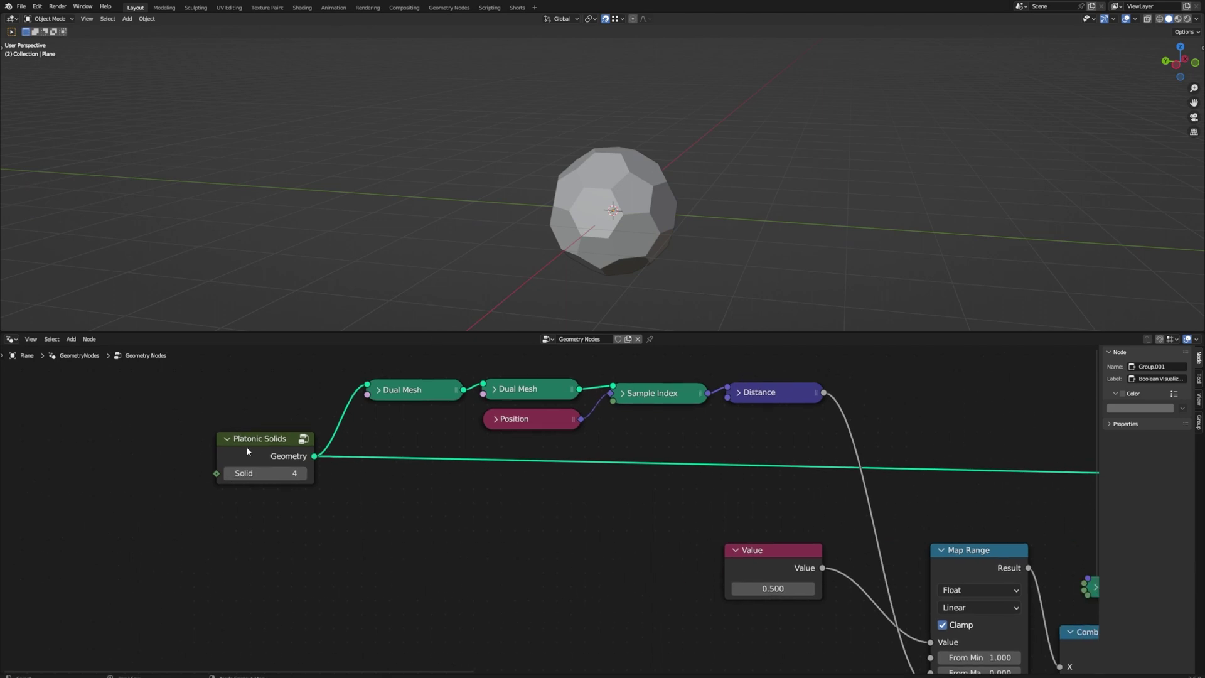
scroll(615, 233, "up", 1)
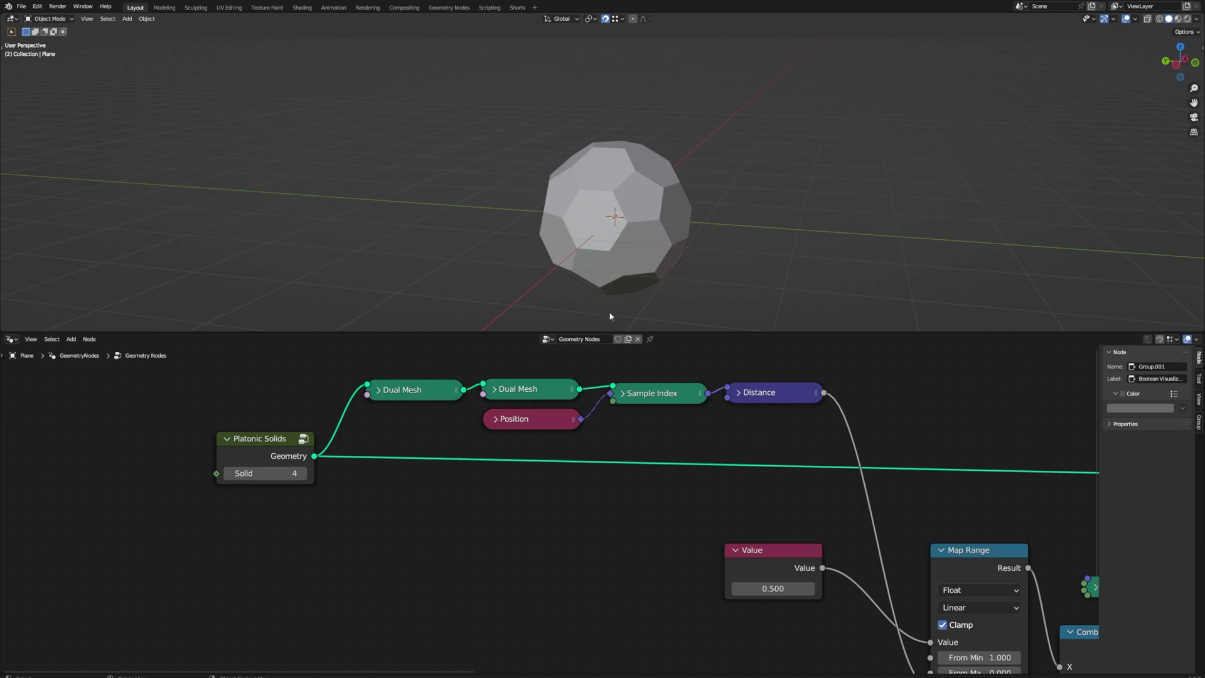
middle_click_drag(666, 265, 648, 245)
left_click(229, 474)
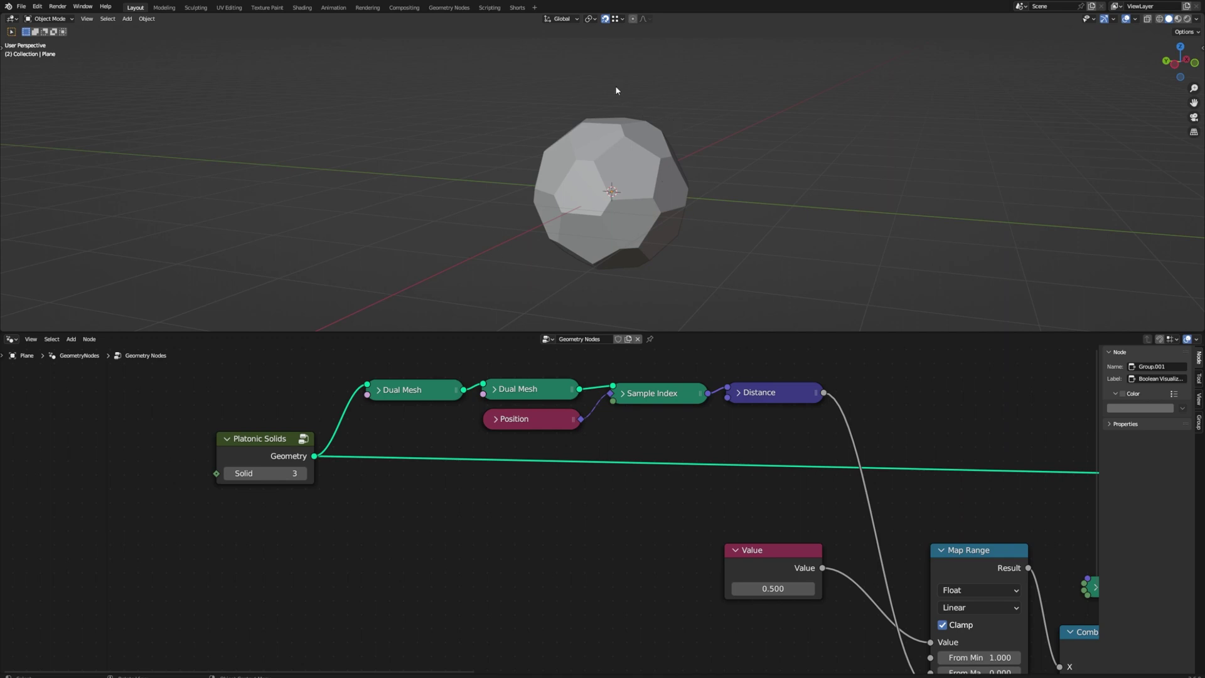
left_click(811, 591)
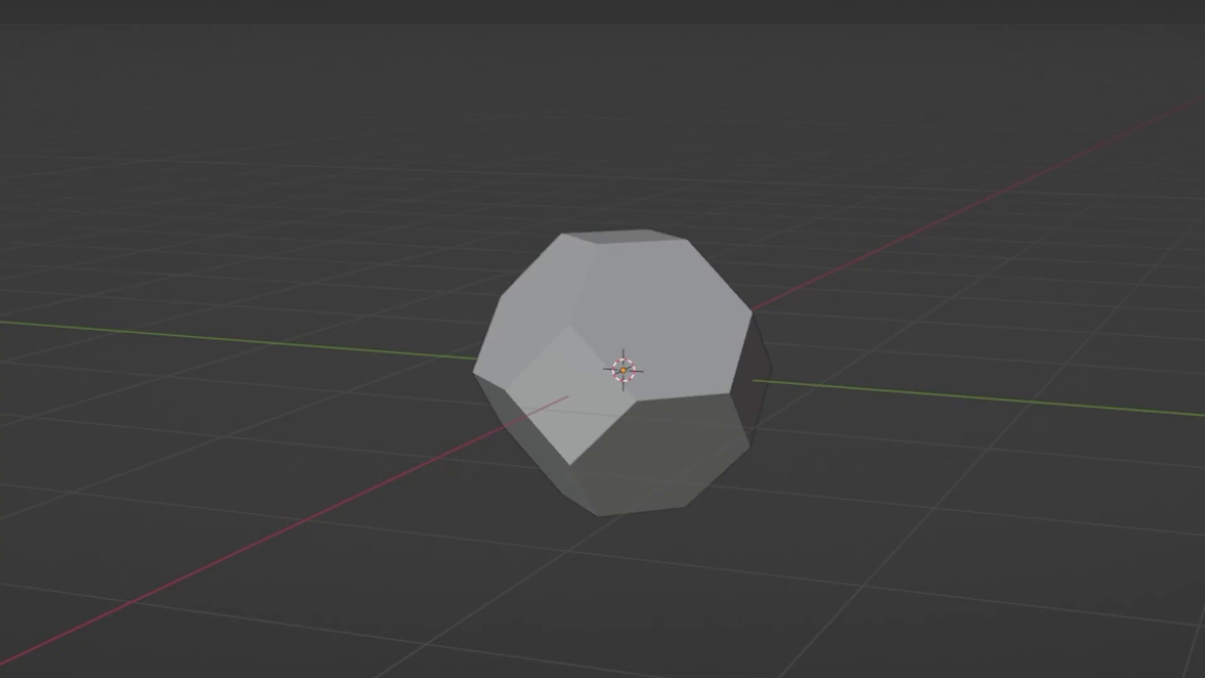
middle_click_drag(1136, 344, 341, 403)
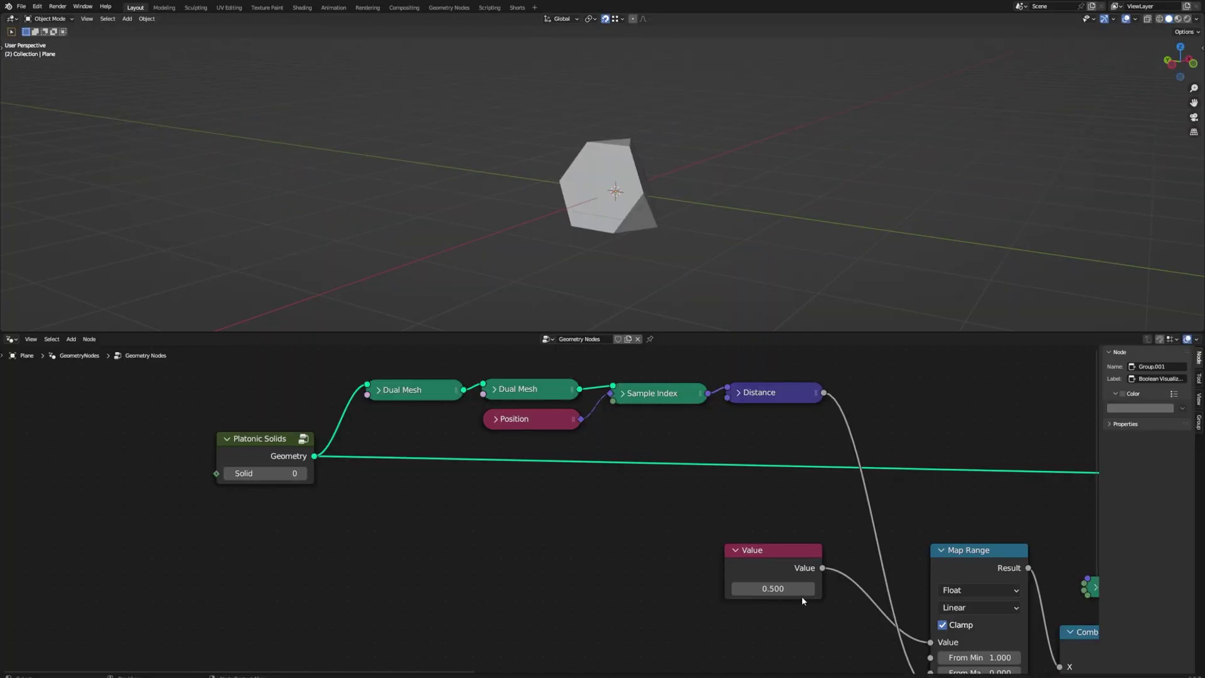
Lower the Value node to -0.100 to restore the tetrahedron's corners
left_click(736, 589)
left_click(736, 588)
left_click(736, 589)
left_click(736, 589)
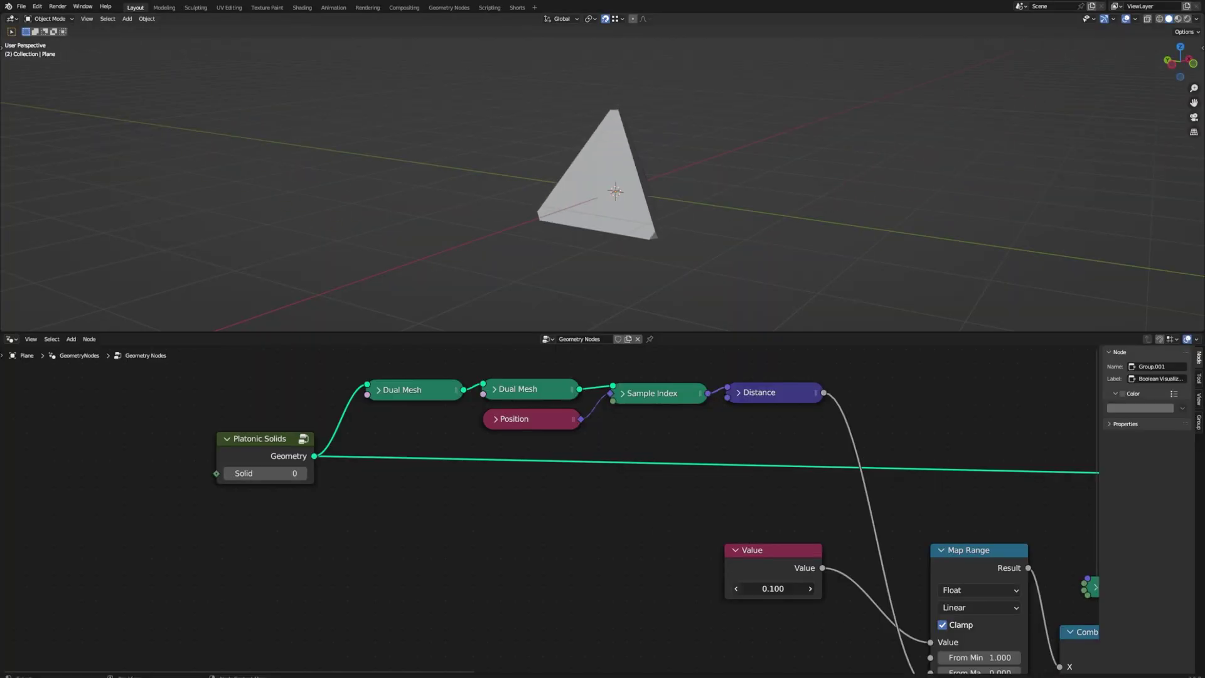
left_click(736, 589)
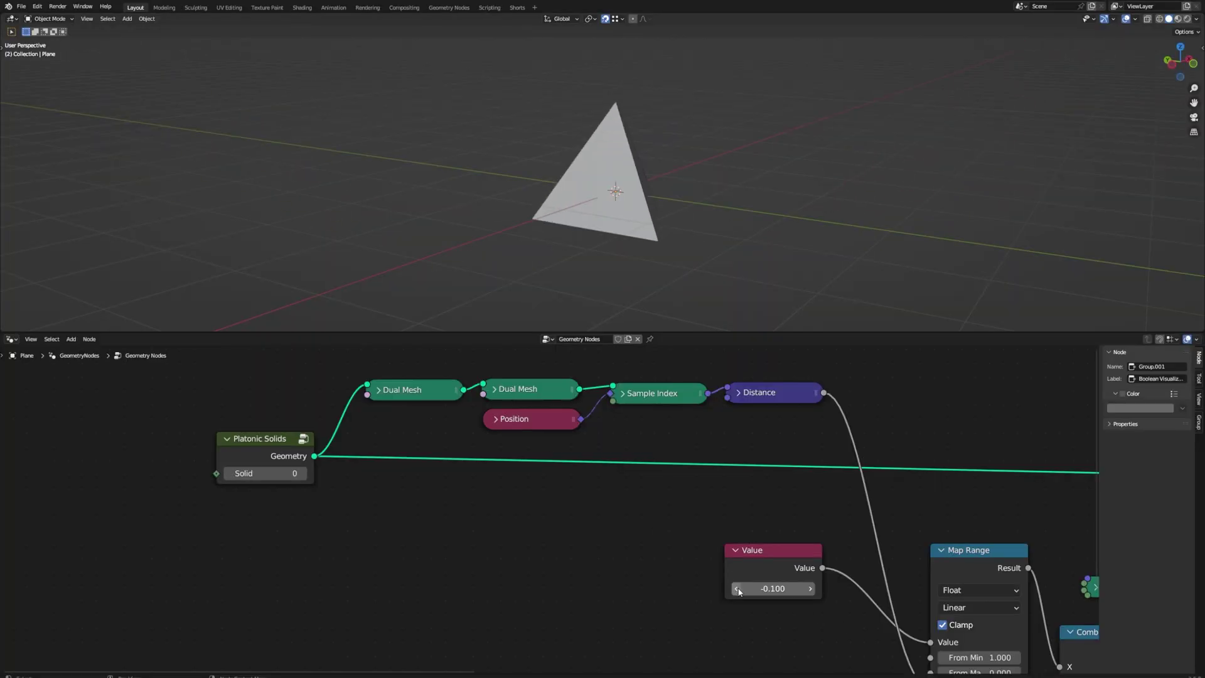
Raise the Value node in 0.1 increments to 1.000 to truncate the tetrahedron completely
left_click(810, 589)
left_click(810, 588)
left_click(809, 589)
left_click(809, 588)
left_click(809, 589)
left_click(809, 589)
left_click(809, 589)
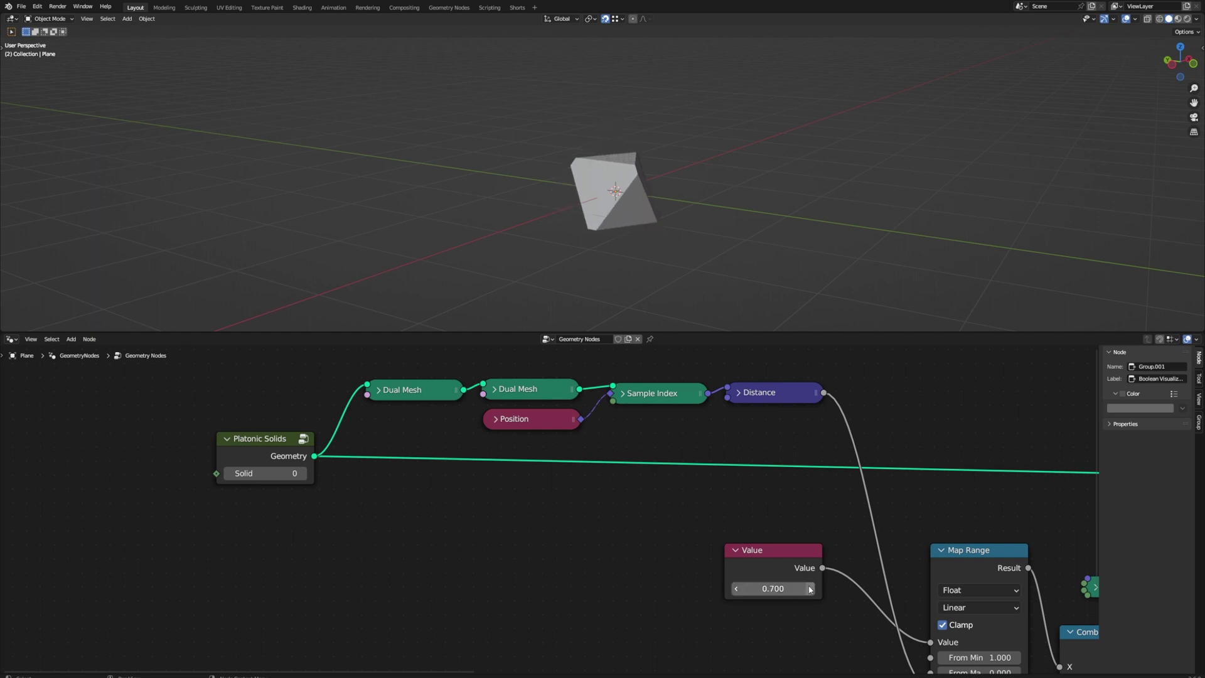
left_click(809, 588)
left_click(809, 589)
left_click(809, 588)
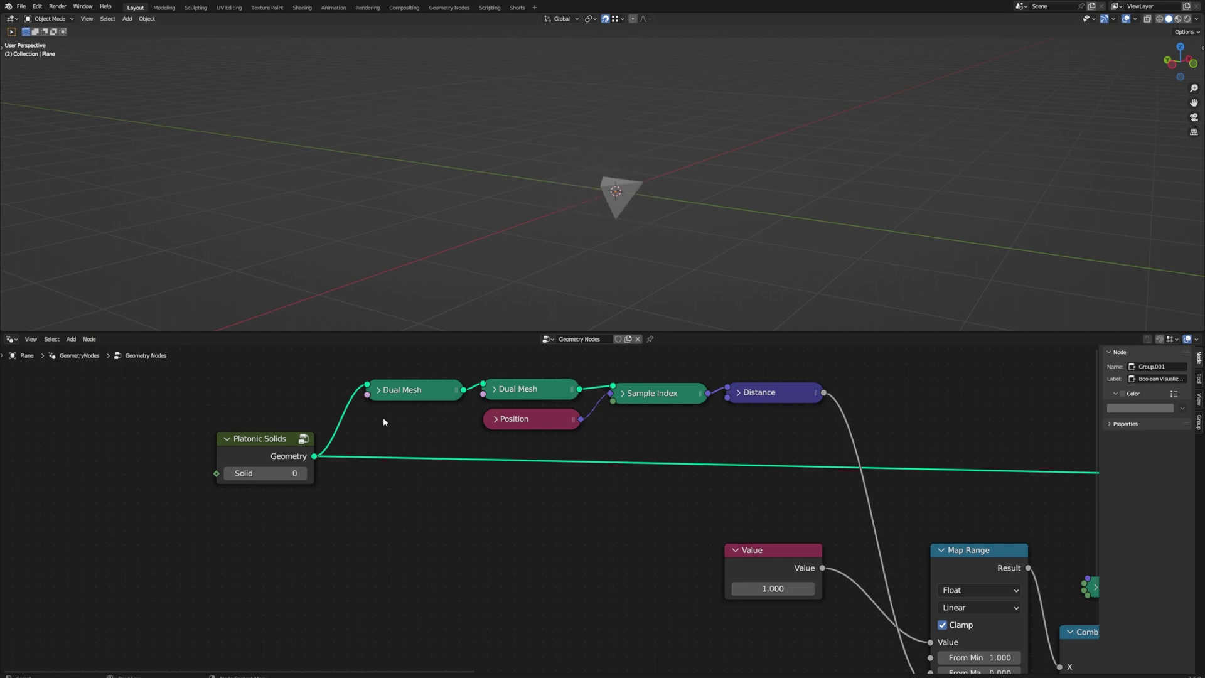
Set the Platonic Solids node's Solid to 1 and raise the Value node in 0.1 increments to 1.200
left_click(304, 473)
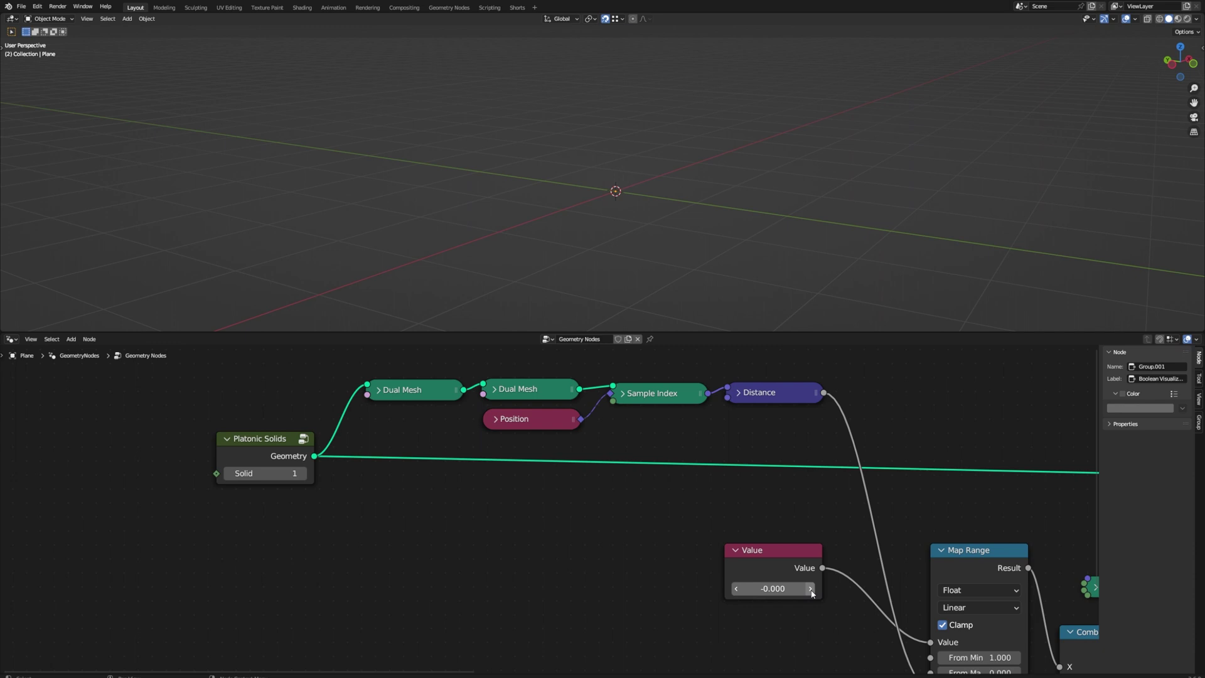
left_click(810, 588)
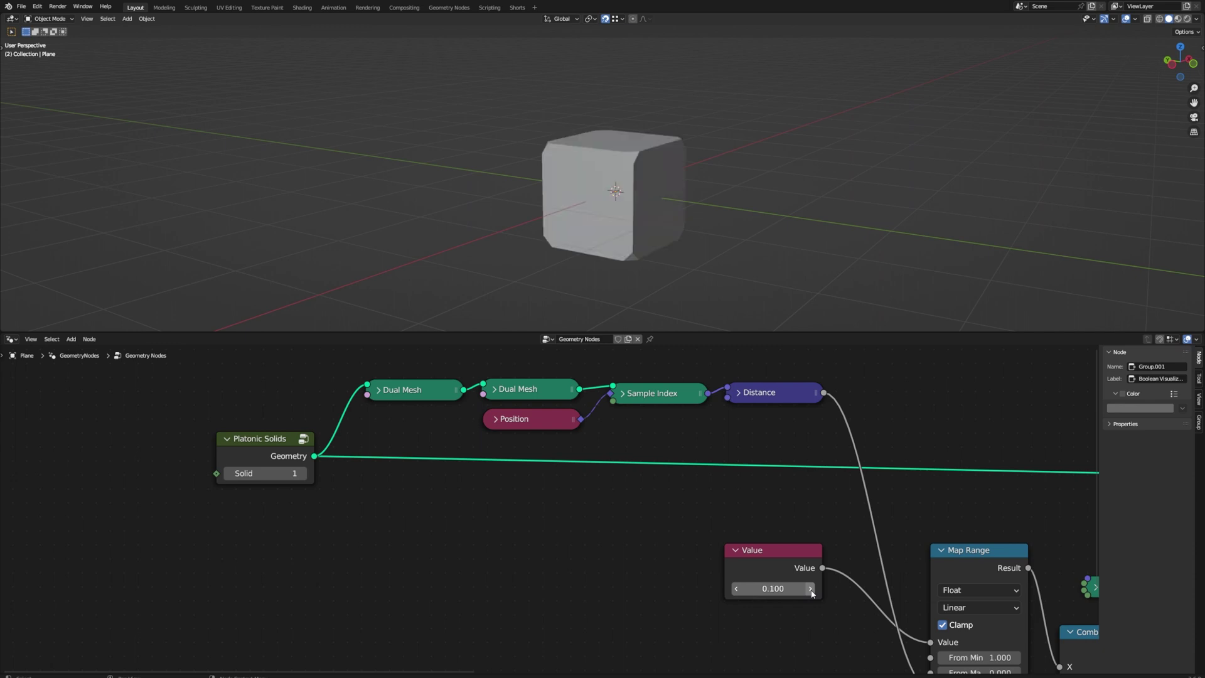
left_click(811, 589)
left_click(810, 588)
left_click(810, 589)
left_click(810, 589)
left_click(810, 588)
left_click(810, 589)
left_click(810, 588)
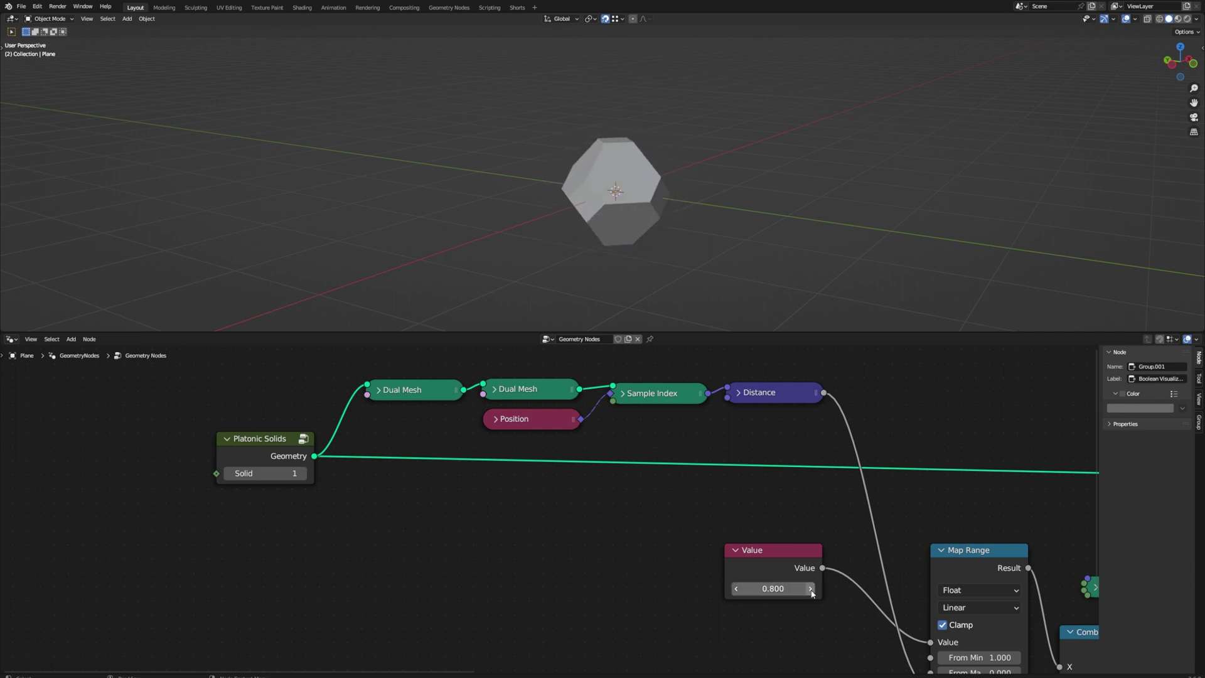
left_click(811, 589)
left_click(810, 589)
left_click(810, 589)
left_click(810, 588)
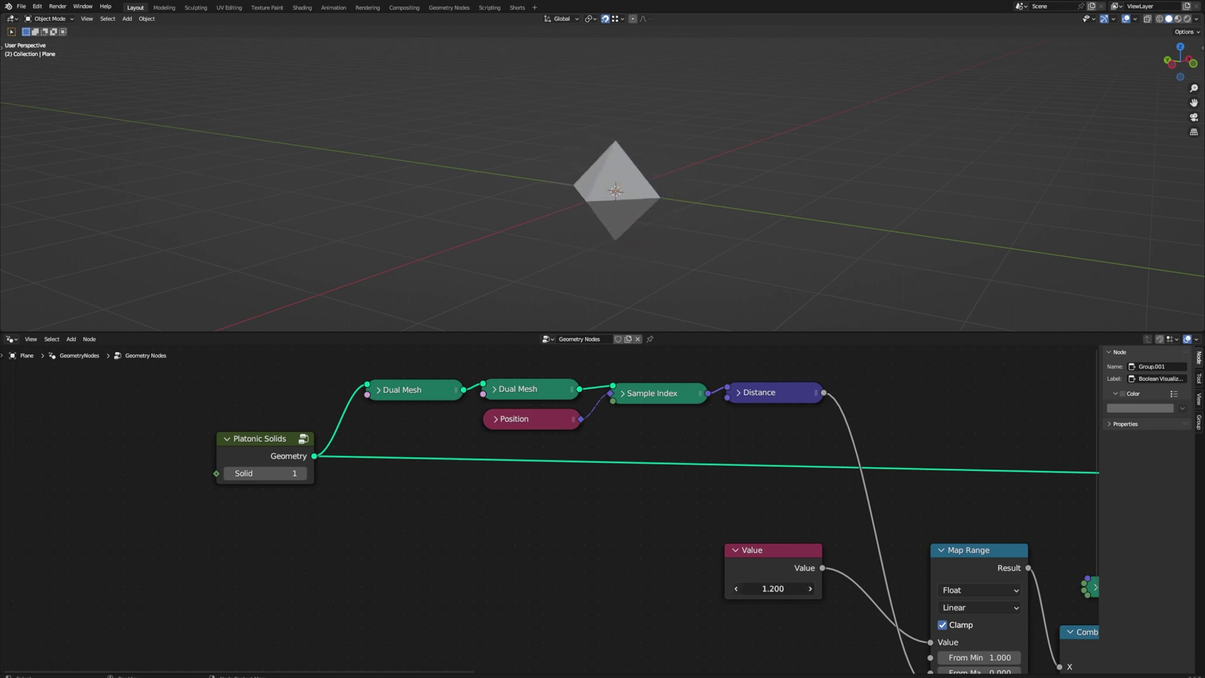
Lower the Value node in 0.1 increments to 0 to undo the cube's truncation
left_click(737, 589)
left_click(737, 588)
left_click(737, 588)
left_click(736, 589)
left_click(736, 588)
left_click(736, 588)
left_click(737, 588)
left_click(736, 588)
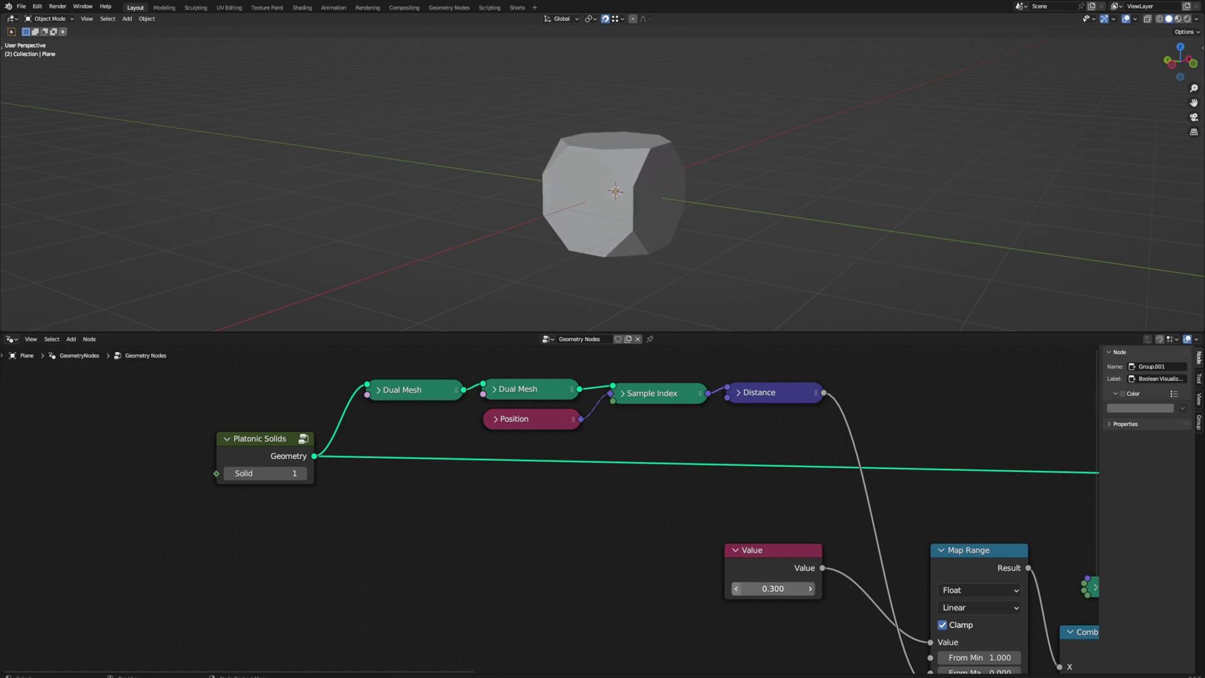
left_click(737, 588)
left_click(737, 589)
left_click(737, 589)
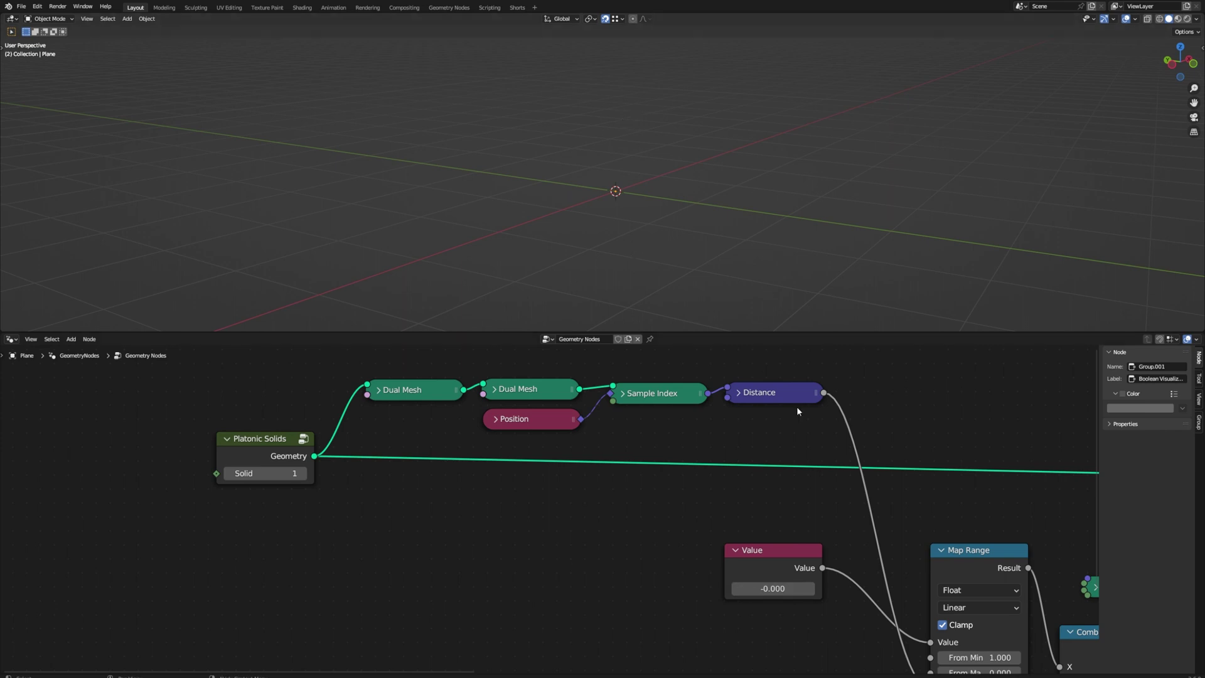
Set the Value node to 0.300 to give the cube moderately cut corners
left_click(810, 588)
left_click(811, 589)
left_click(811, 588)
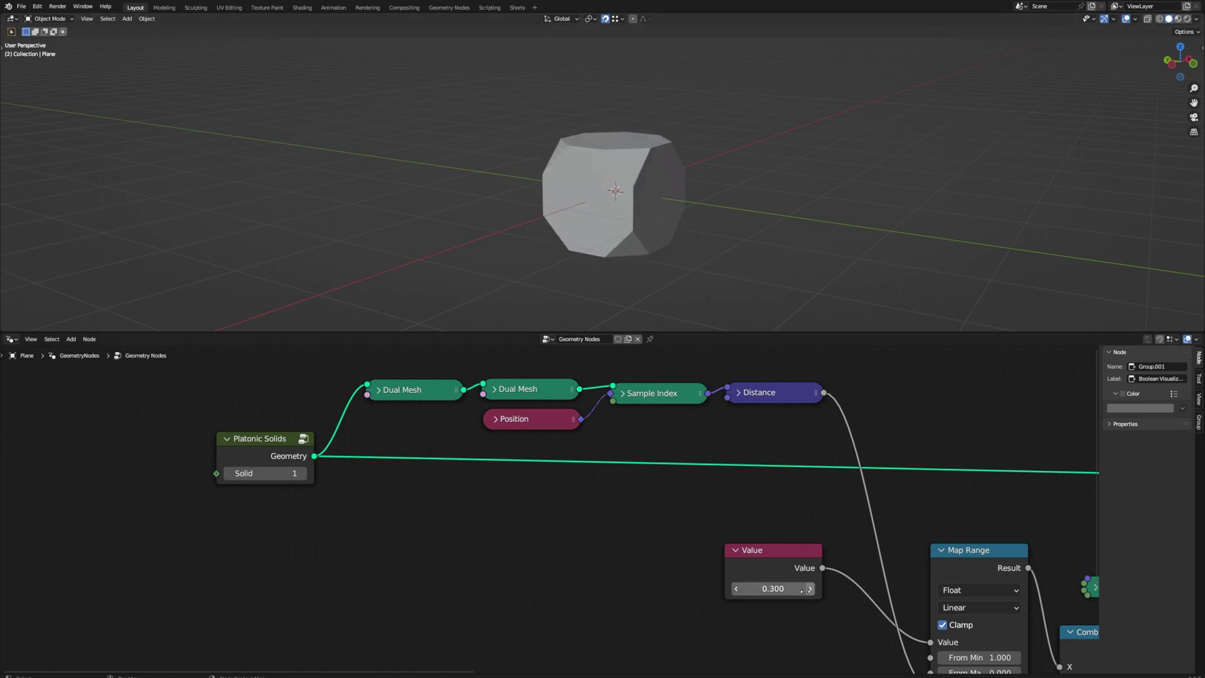
Collapse the Value, Map Range, Combine XYZ and both Transform Geometry nodes and arrange them compactly around the Cube node
scroll(937, 517, "down", 1)
middle_click_drag(937, 517, 689, 463)
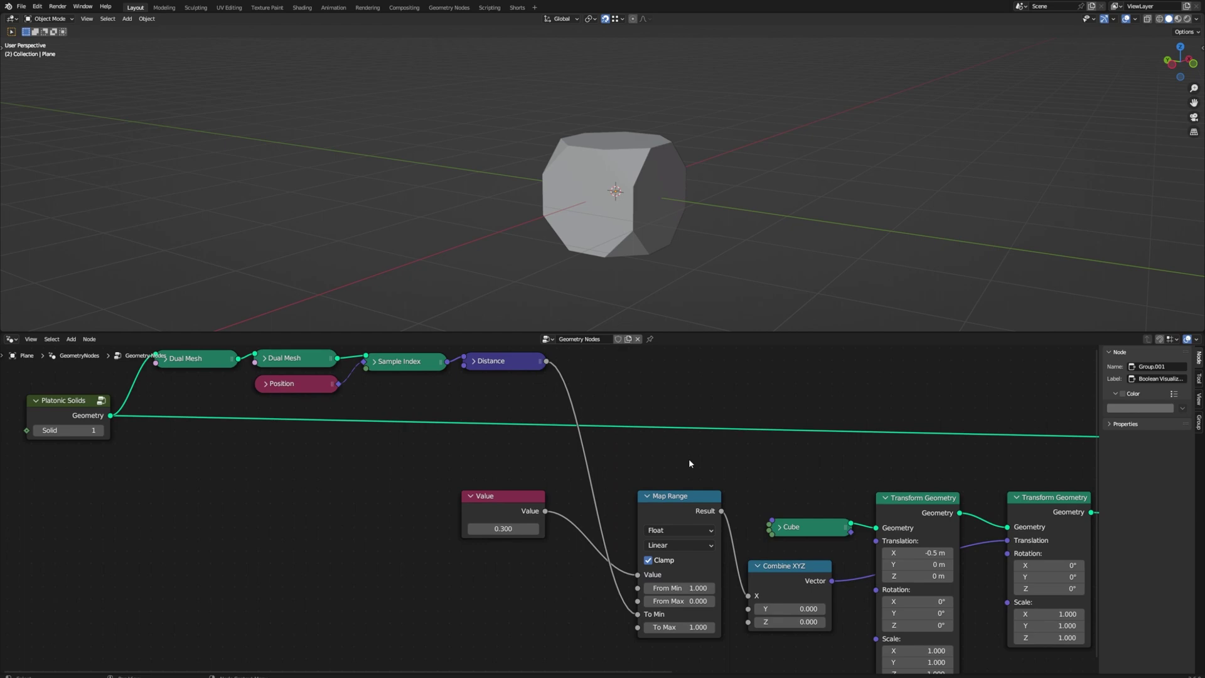
scroll(703, 446, "down", 5)
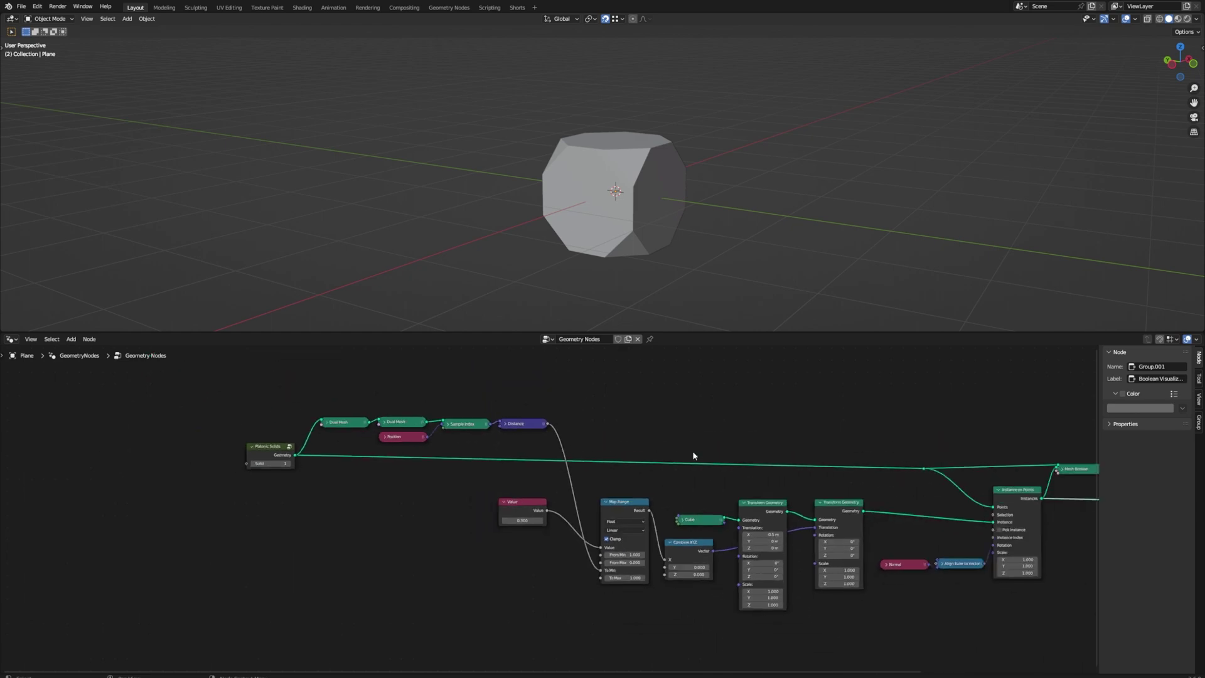
middle_click_drag(689, 463, 663, 463)
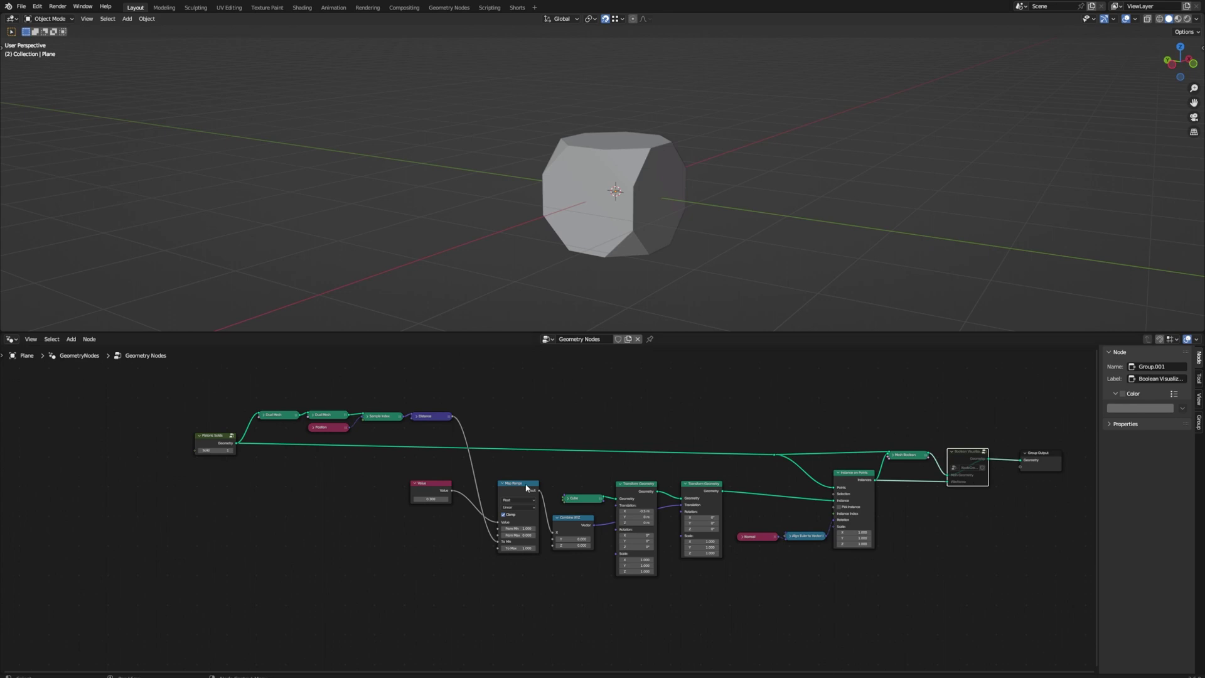
scroll(539, 499, "up", 8)
left_click(290, 450)
key("h")
key("h")
left_click_drag(610, 491, 600, 517)
key("h")
key("h")
left_click_drag(804, 501, 623, 428)
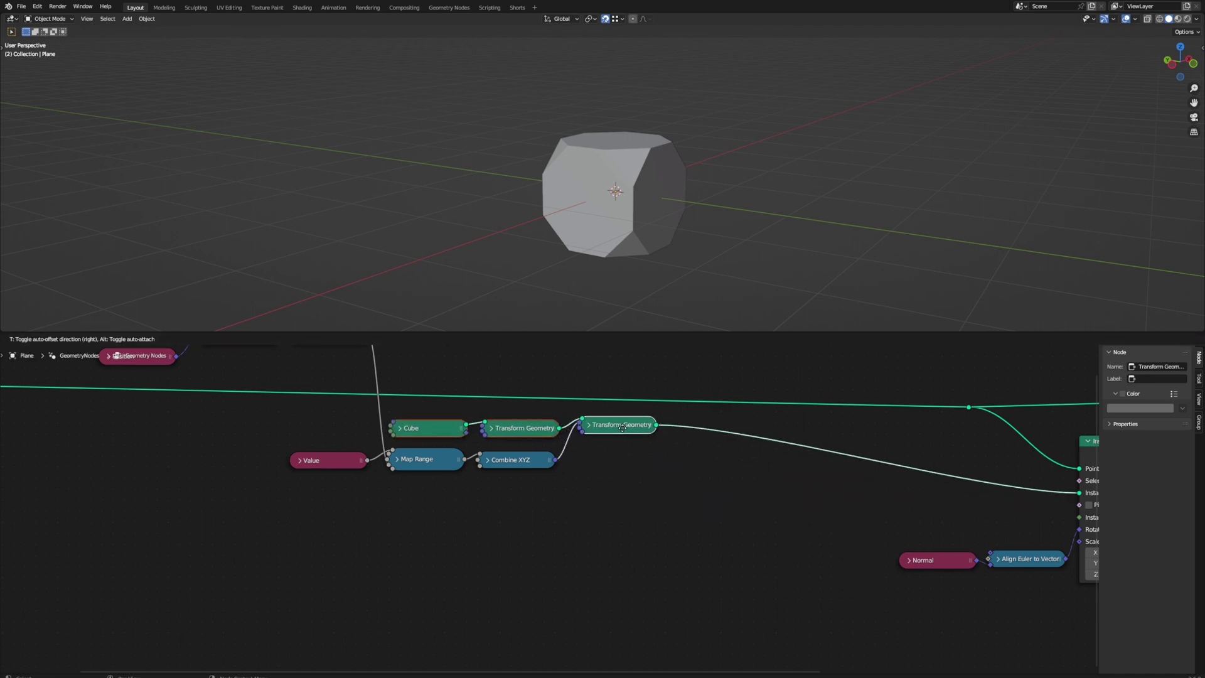
Hide the unused sockets of the Cube and Transform Geometry nodes and move the Platonic Solids node down level with the reroute
scroll(622, 427, "down", 3)
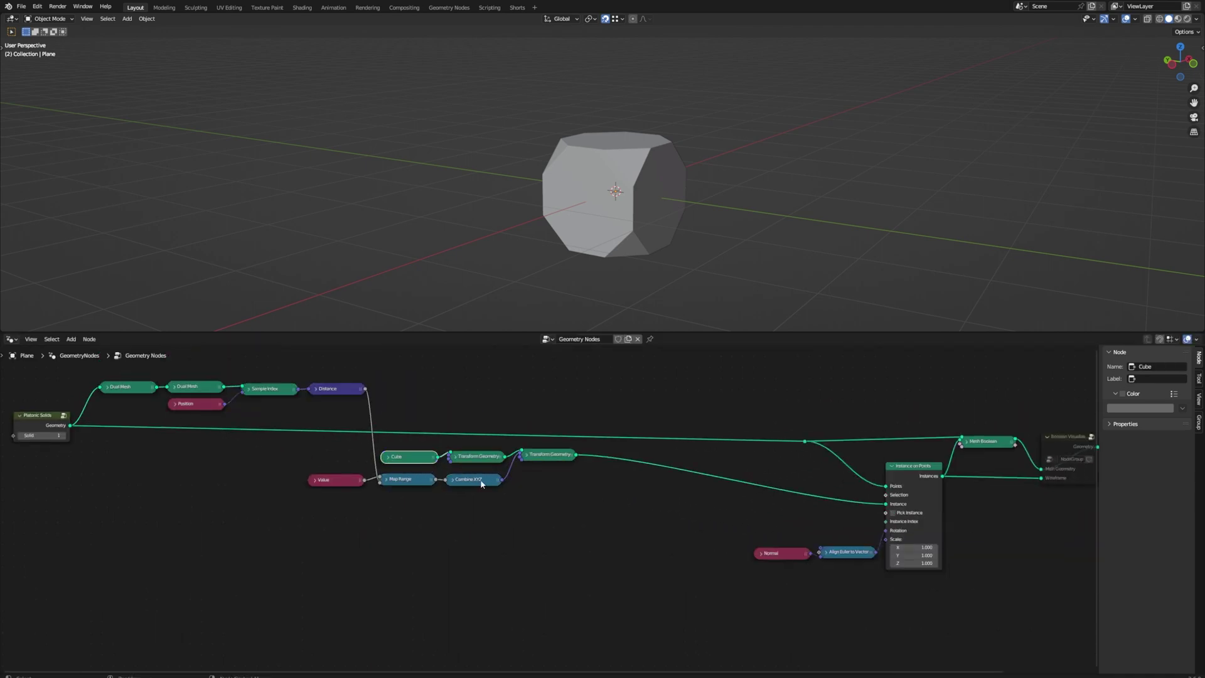
left_click(481, 458)
key("ctrl+h")
left_click(540, 458)
left_click_drag(41, 415, 41, 433)
Collapse the Instance on Points node and move the Normal and Align Euler to Vector nodes closer to the instancing chain
middle_click_drag(750, 501, 694, 496)
left_click(857, 460)
key("h")
left_click_drag(734, 529, 818, 562)
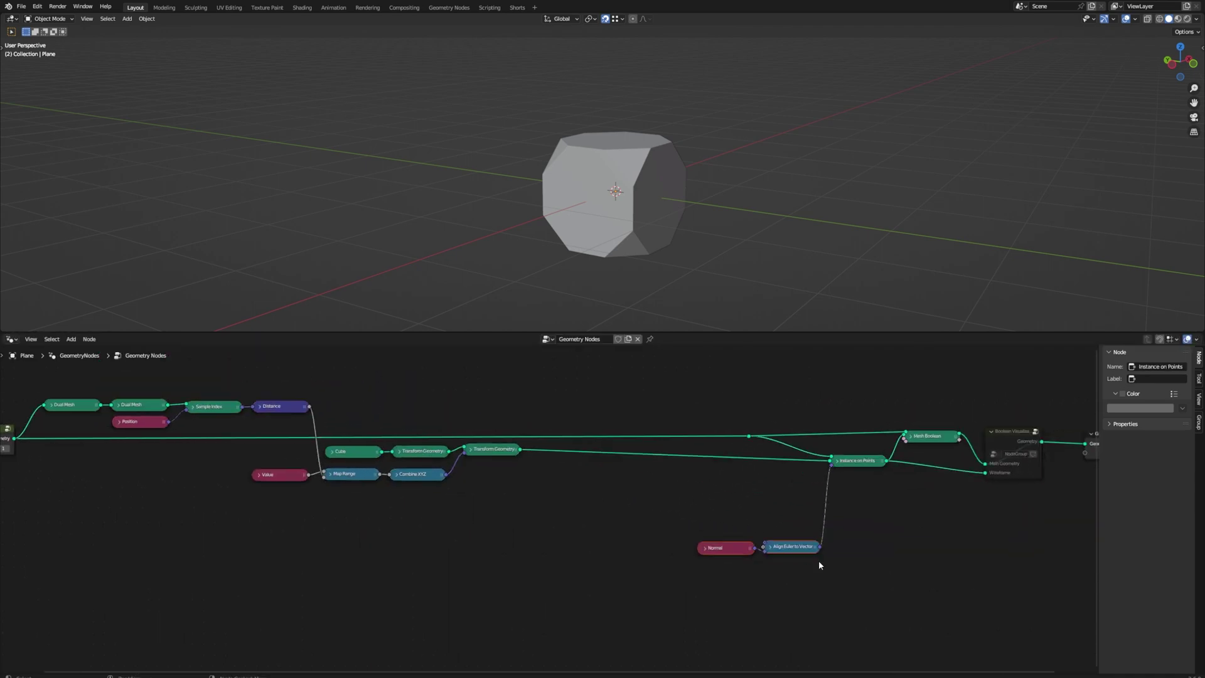
key("g")
left_click(732, 409)
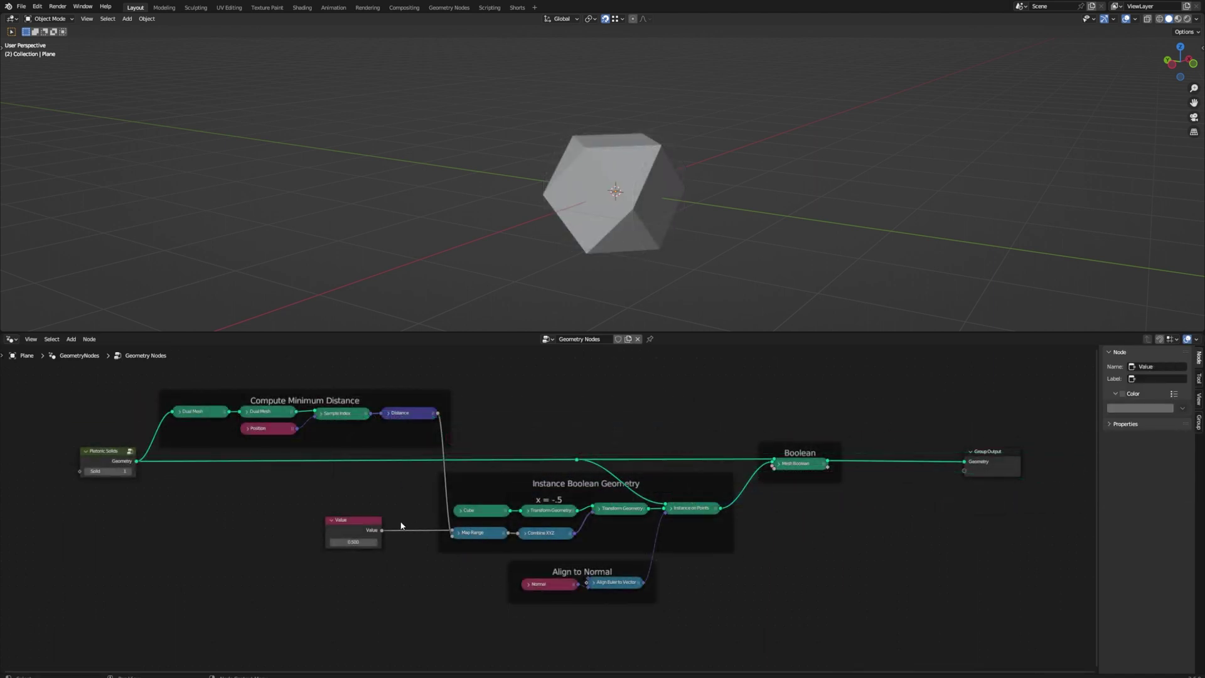
Lower the Value node in 0.1 increments to 0 to test the cut at its minimum depth
left_click(339, 533)
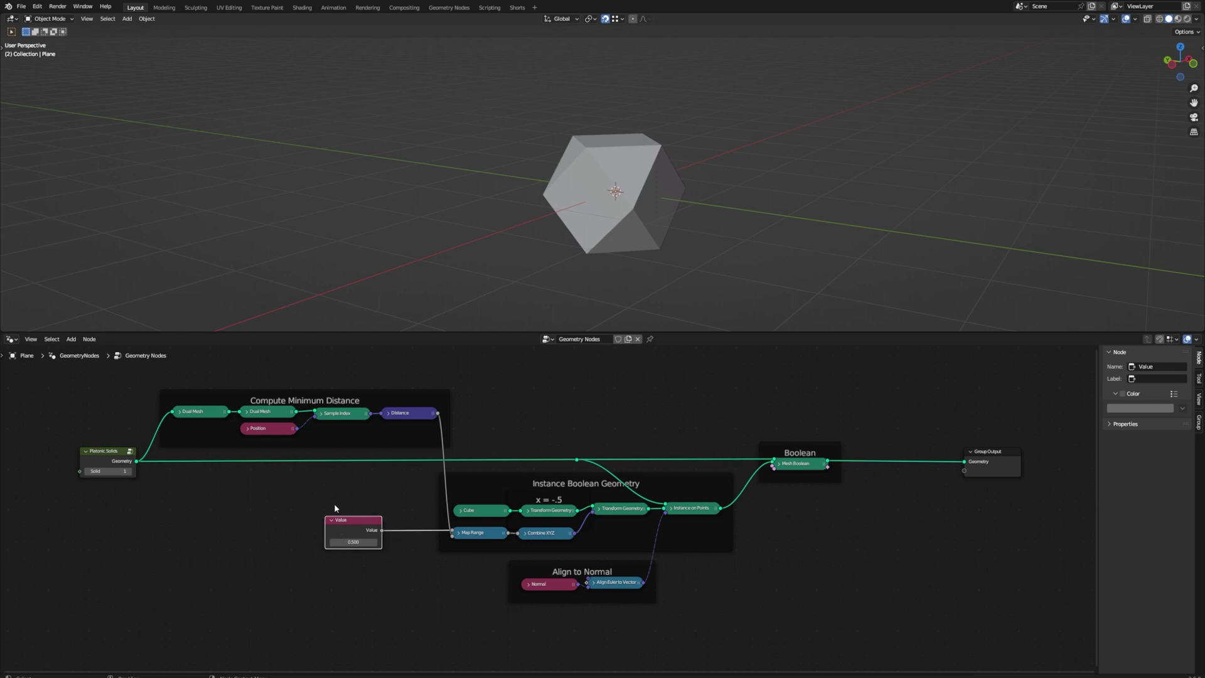
left_click(333, 542)
left_click(332, 542)
left_click(333, 542)
left_click(333, 542)
left_click(333, 542)
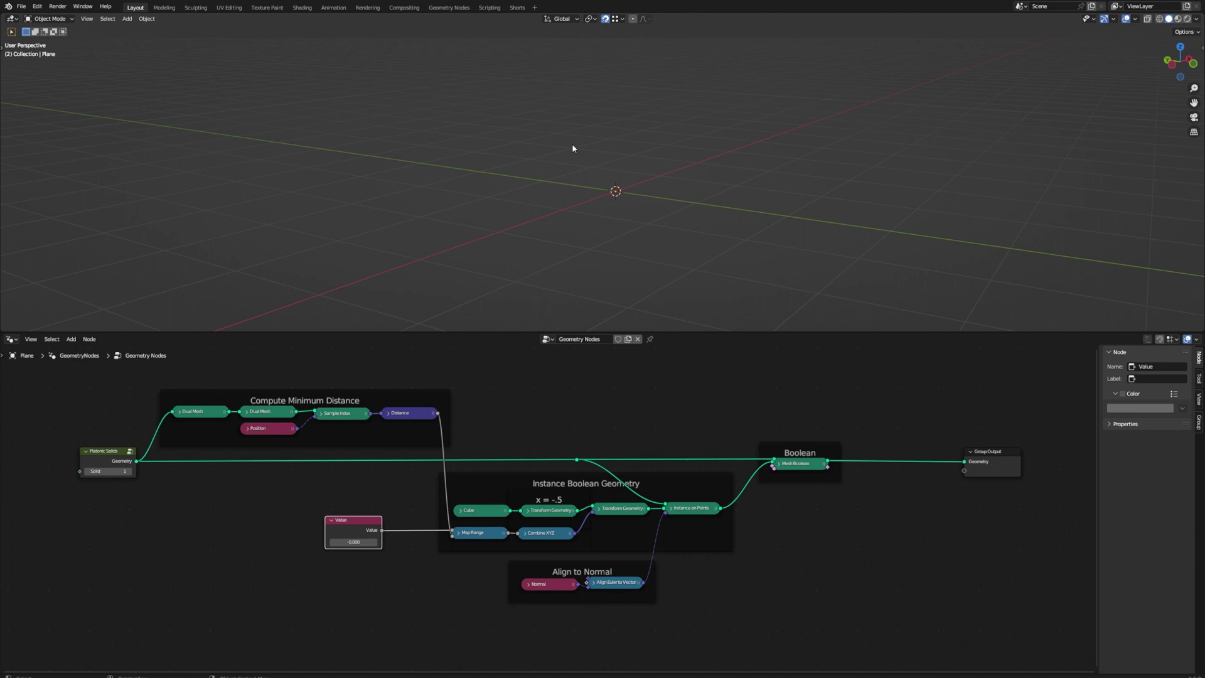
Raise the Value node in 0.1 increments past full depth to 1.100, and bring it back to 1.000
left_click(786, 512)
middle_click_drag(785, 513, 725, 501)
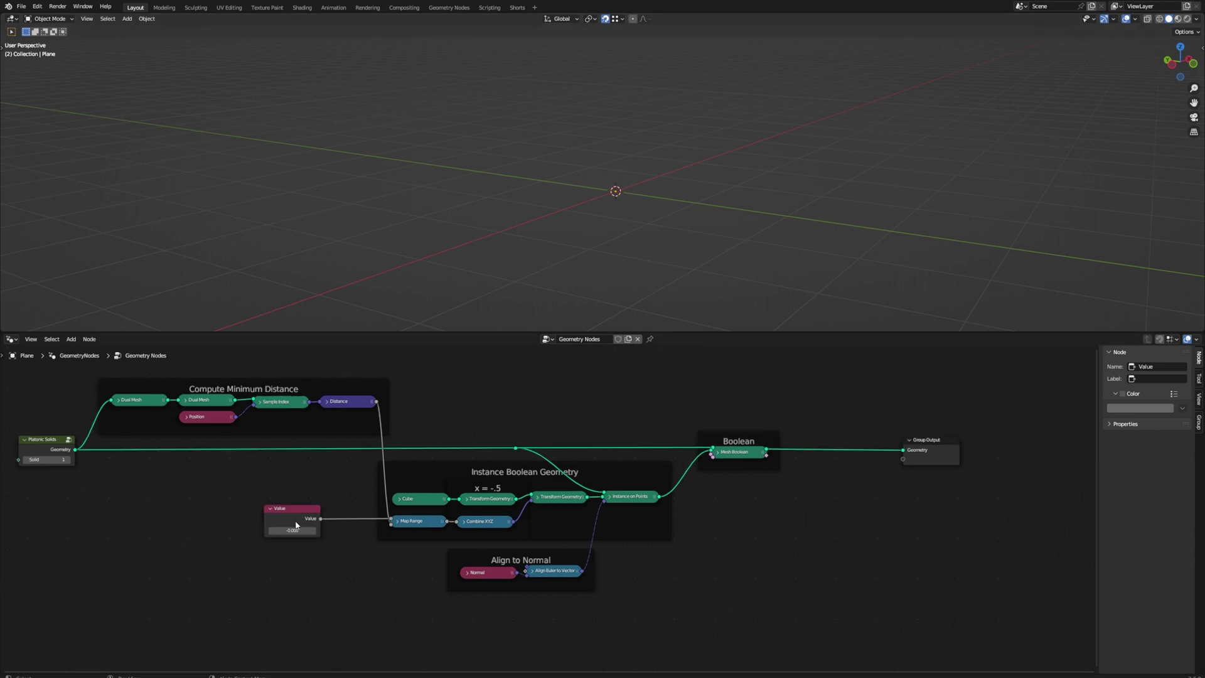
left_click(315, 530)
left_click(315, 531)
left_click(315, 530)
left_click(315, 531)
left_click(315, 530)
left_click(315, 530)
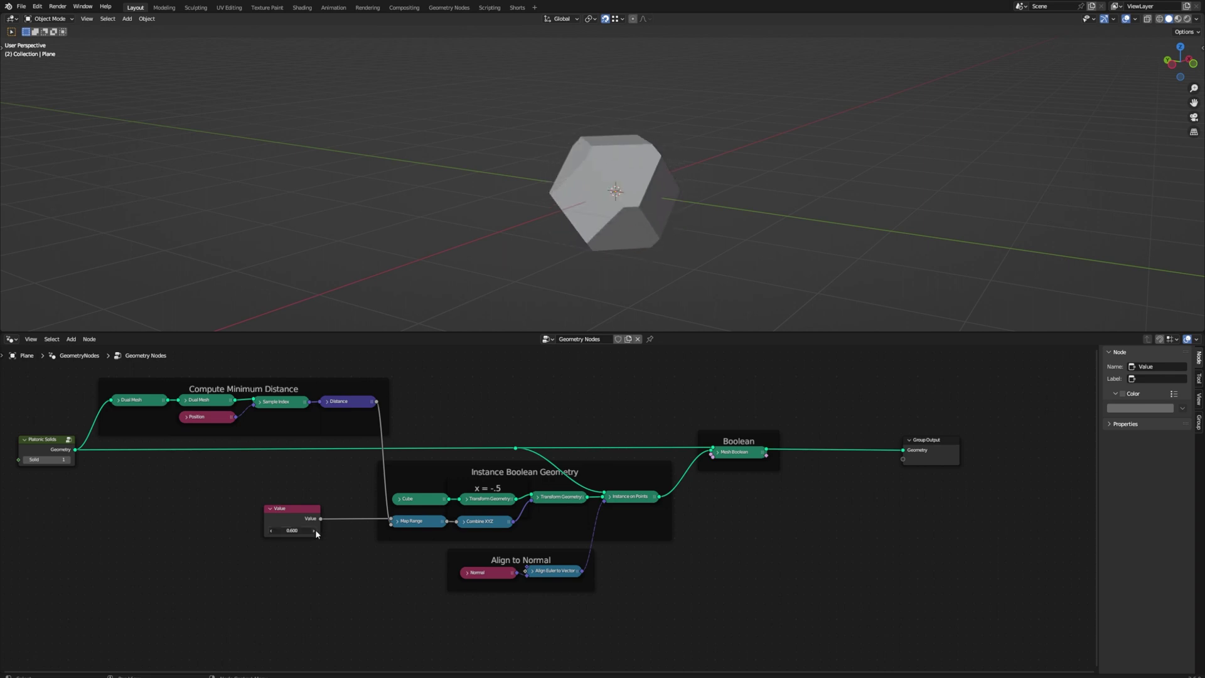
left_click(315, 530)
left_click(315, 530)
left_click(315, 531)
left_click(315, 530)
left_click(315, 530)
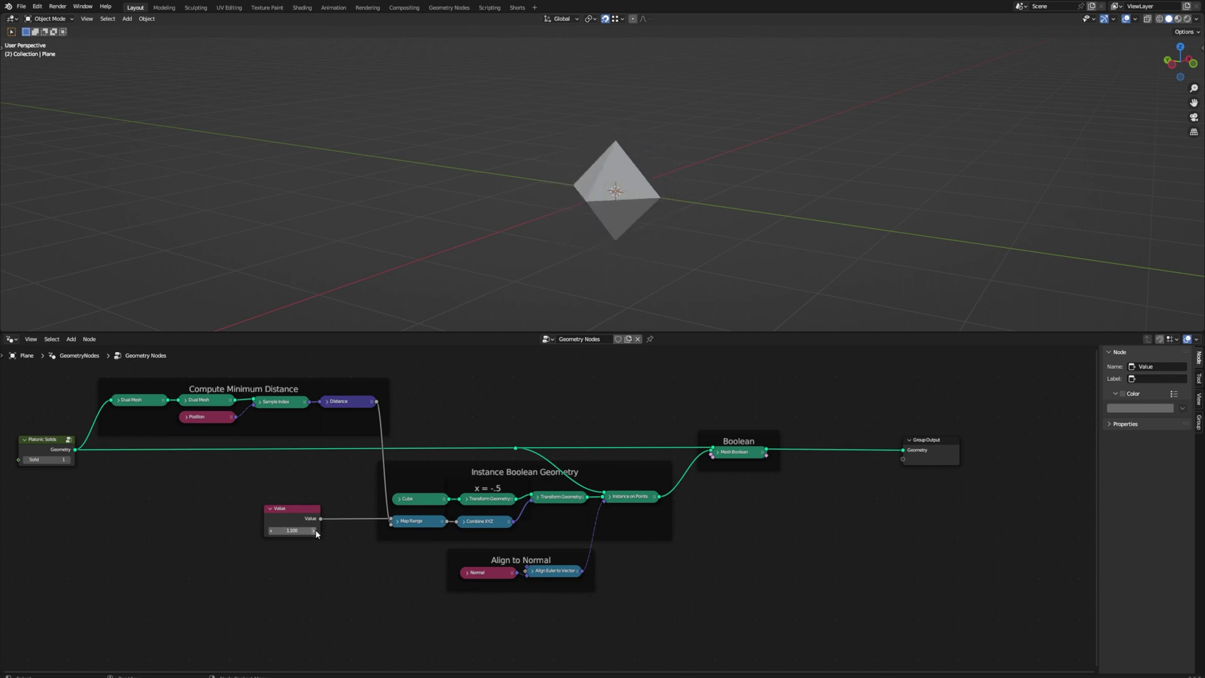
left_click(272, 530)
Cycle the Platonic Solids node's Solid index up three, down to 0 and back to 1 to inspect each solid at full cut depth
left_click(67, 459)
left_click(67, 459)
left_click(68, 459)
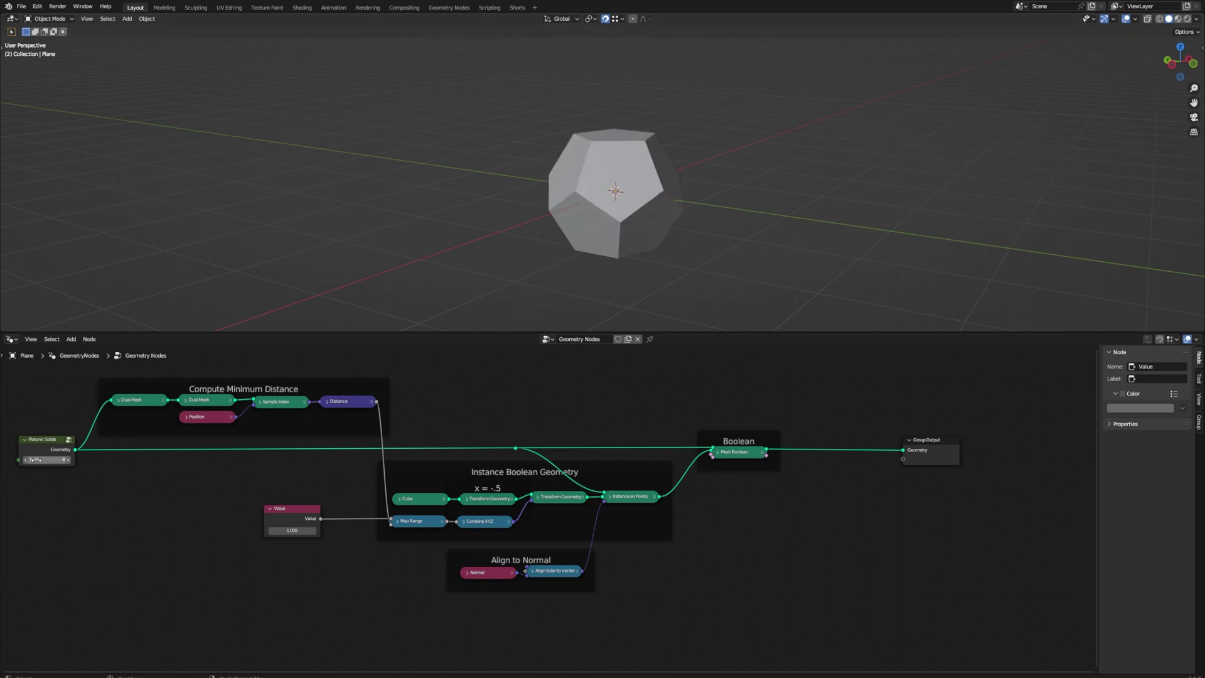
left_click(25, 459)
left_click(25, 460)
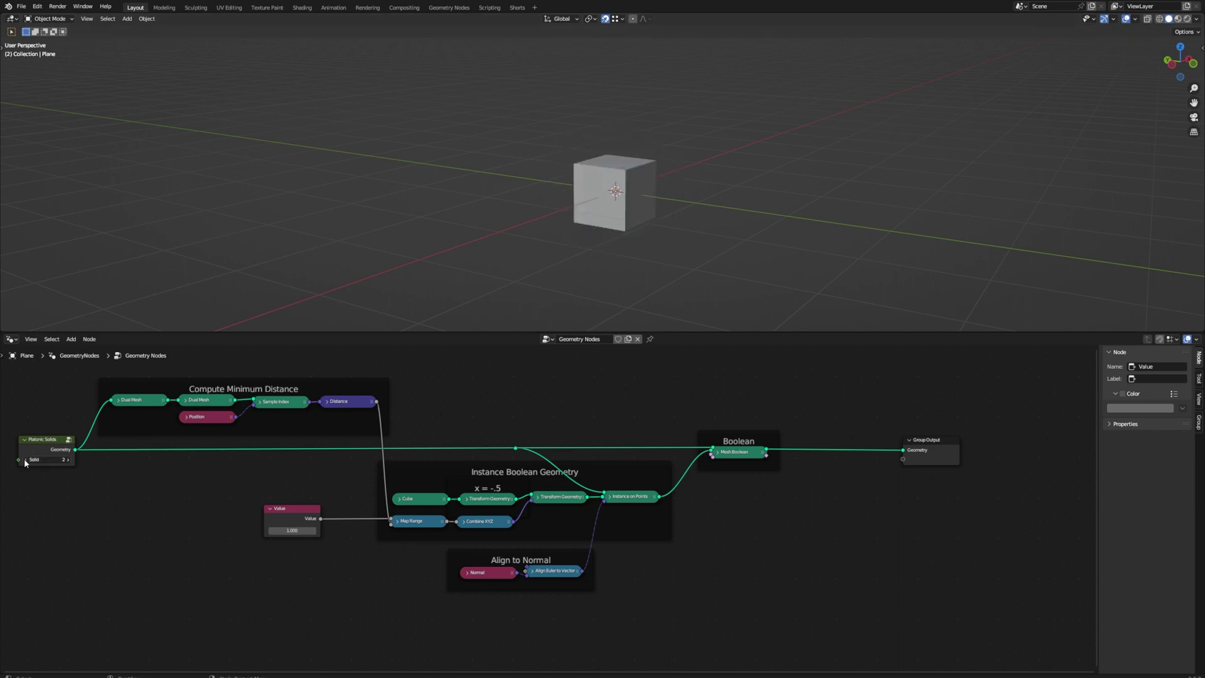
left_click(25, 459)
left_click(26, 460)
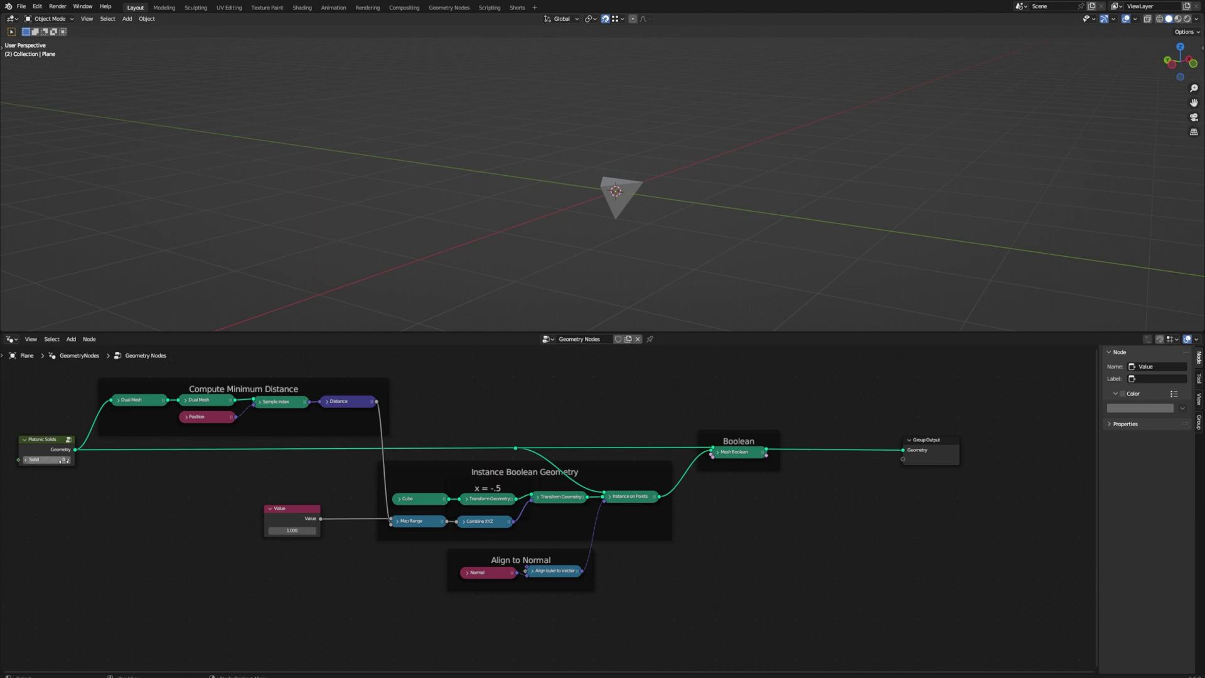
left_click(68, 459)
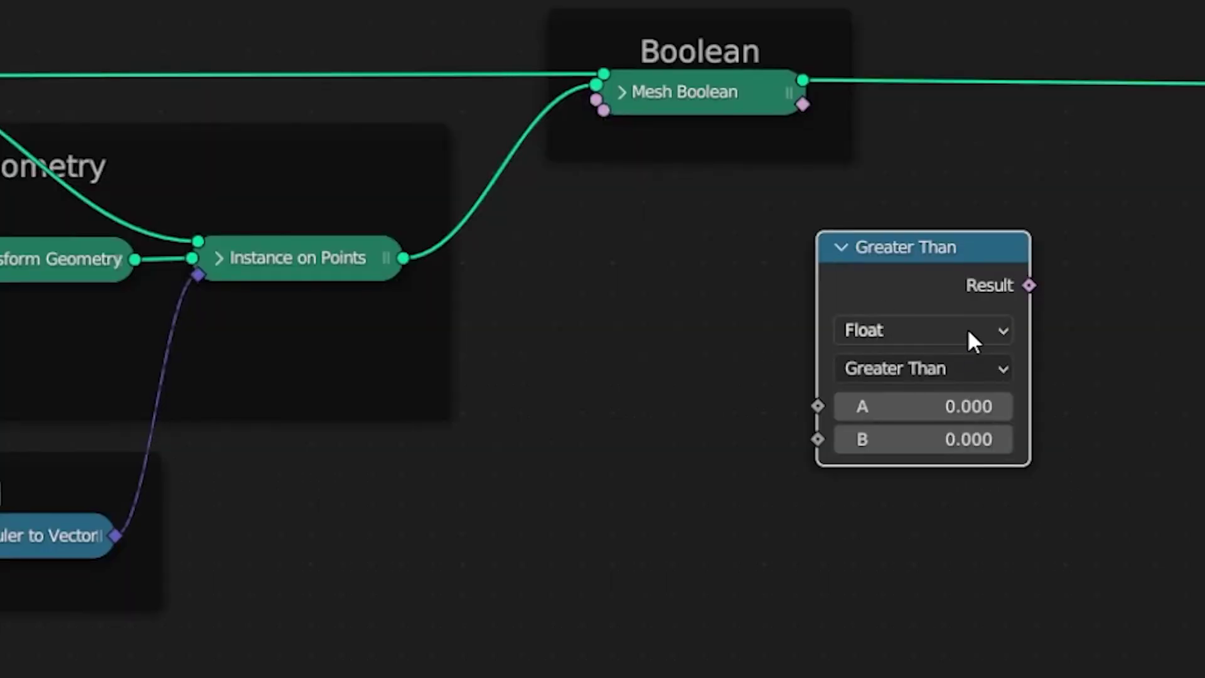
Change the Greater Than comparison node to Equal and connect the Value node's output to its A input
left_click(962, 371)
left_click(944, 543)
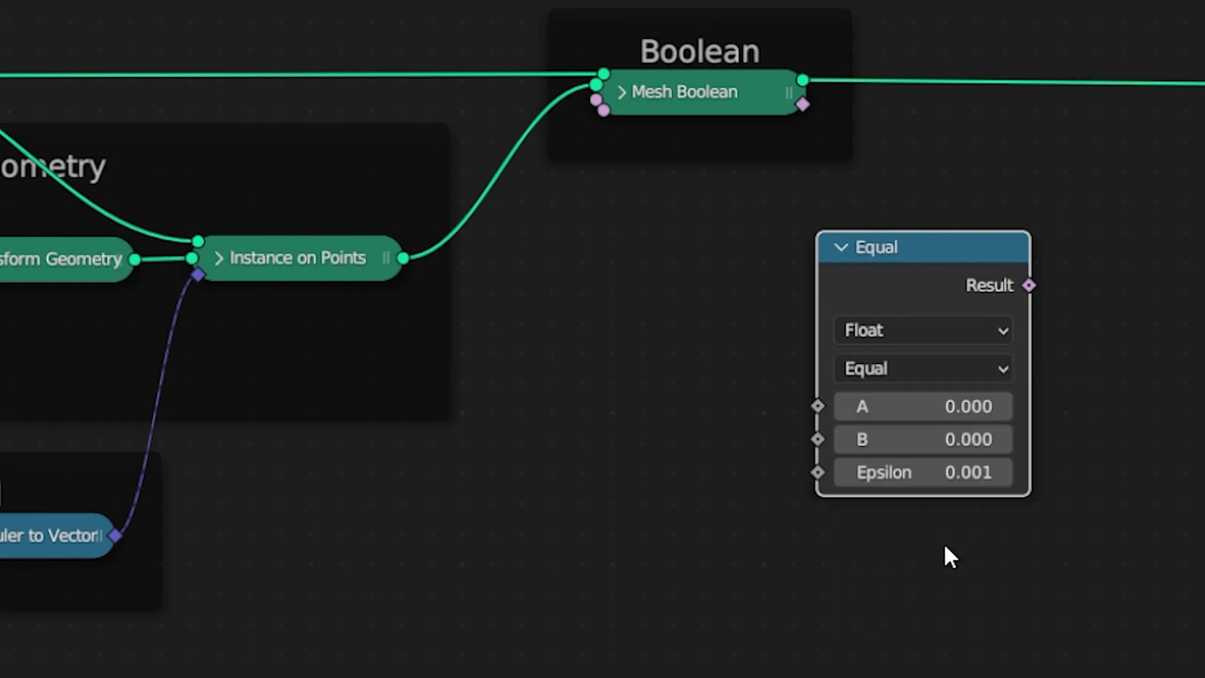
left_click_drag(146, 590, 808, 510)
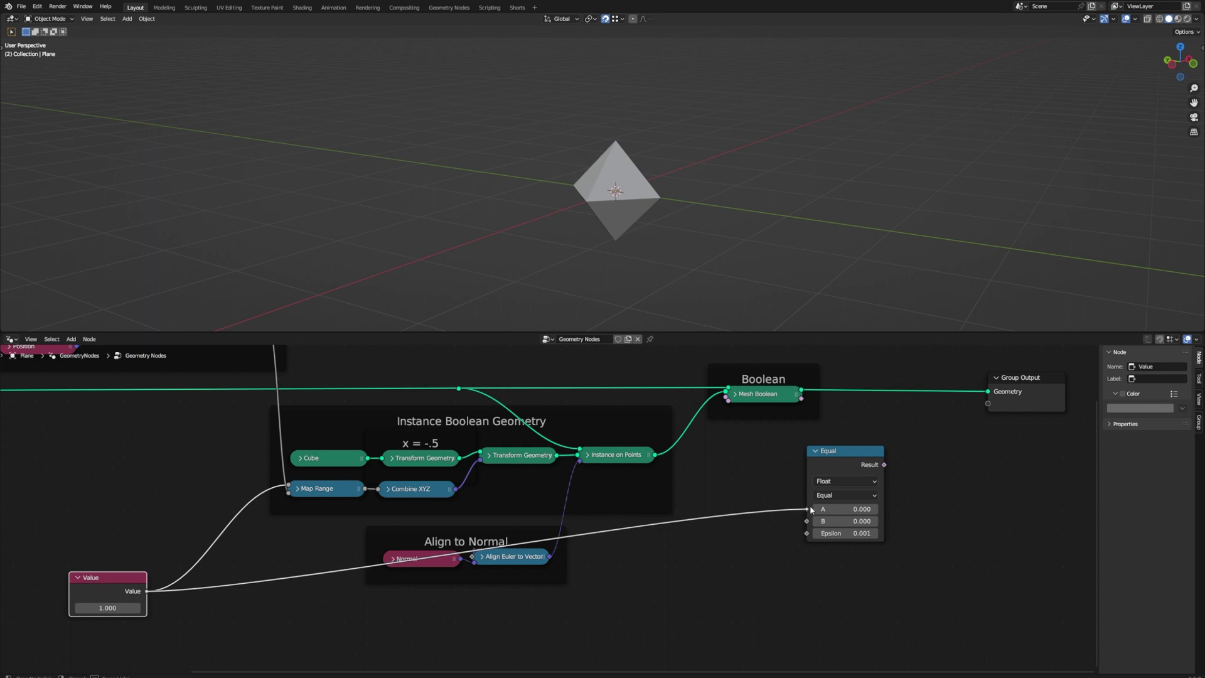
Add two reroutes to the link between Value and Equal and move them so the link runs below the Align to Normal frame
right_click_drag(748, 497, 744, 565, "shift")
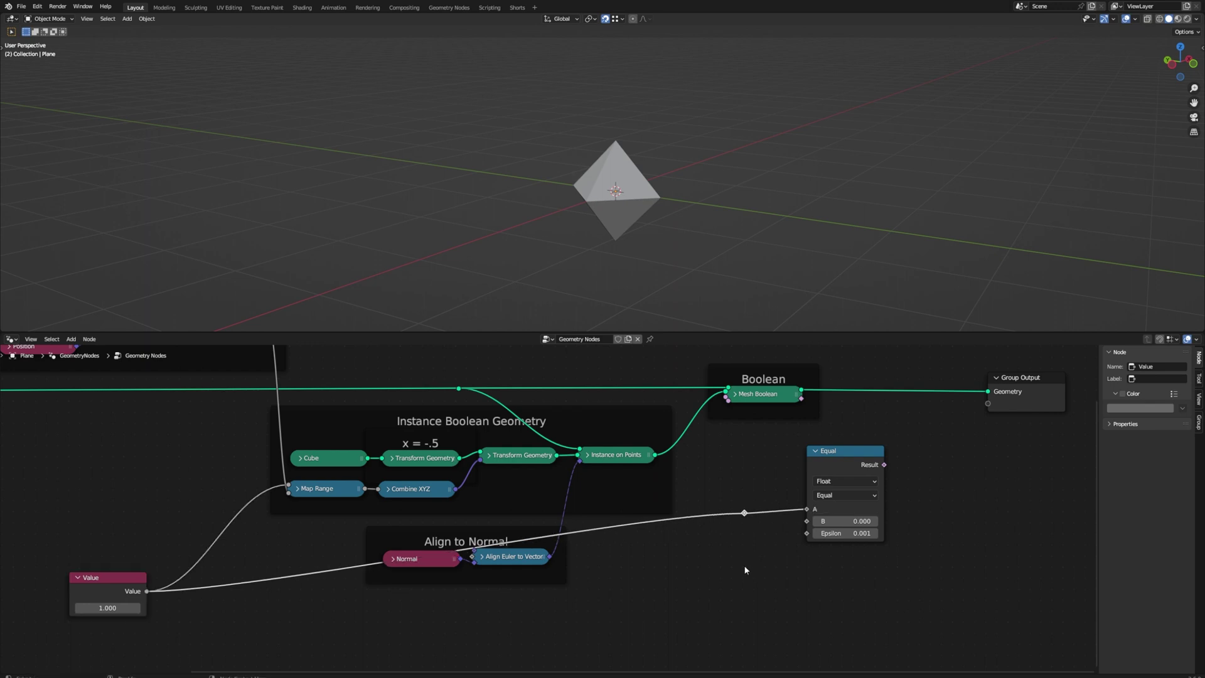
middle_click_drag(736, 567, 757, 533)
right_click_drag(284, 522, 275, 587, "shift")
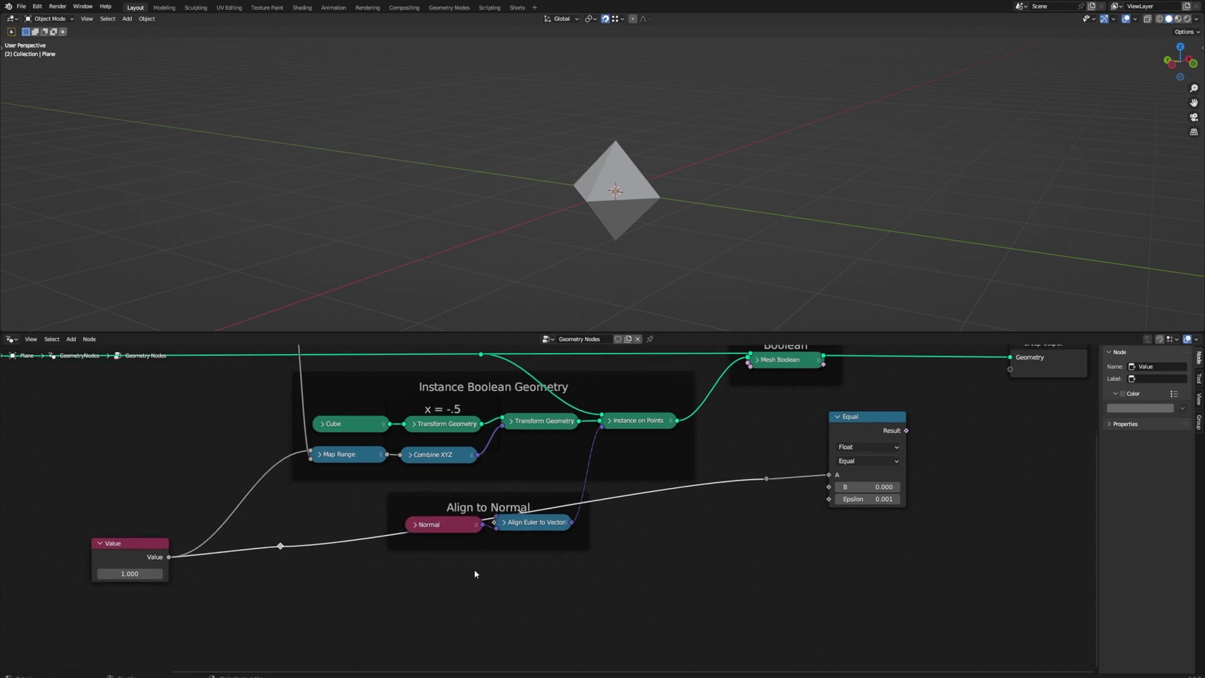
key("g")
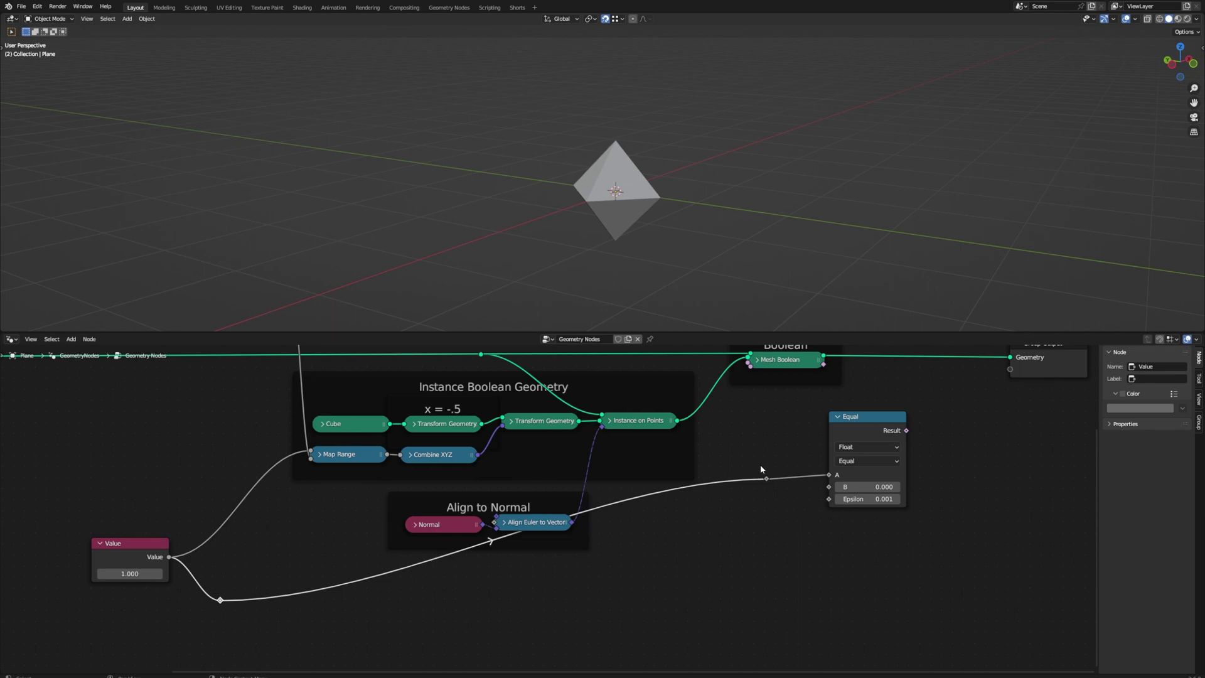
left_click_drag(766, 478, 778, 595)
Duplicate the Equal node directly below the original and set the copy's B value to 1.000
key("shift+d")
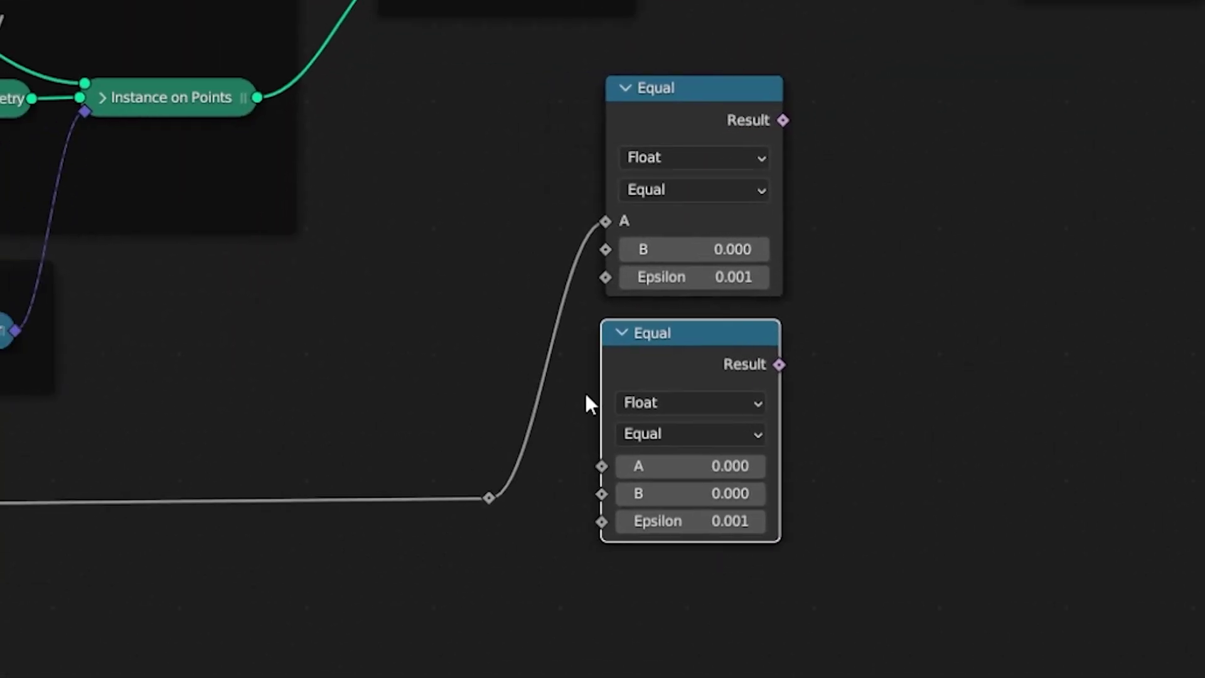
left_click(702, 493)
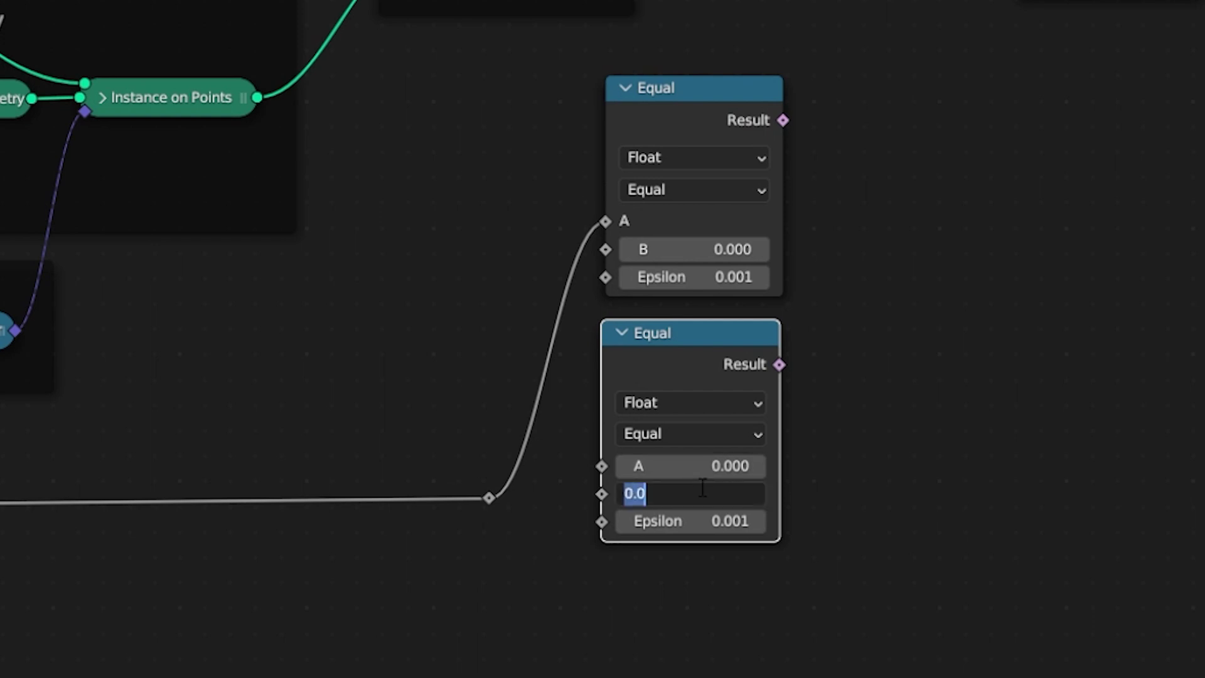
type("1")
key("Return")
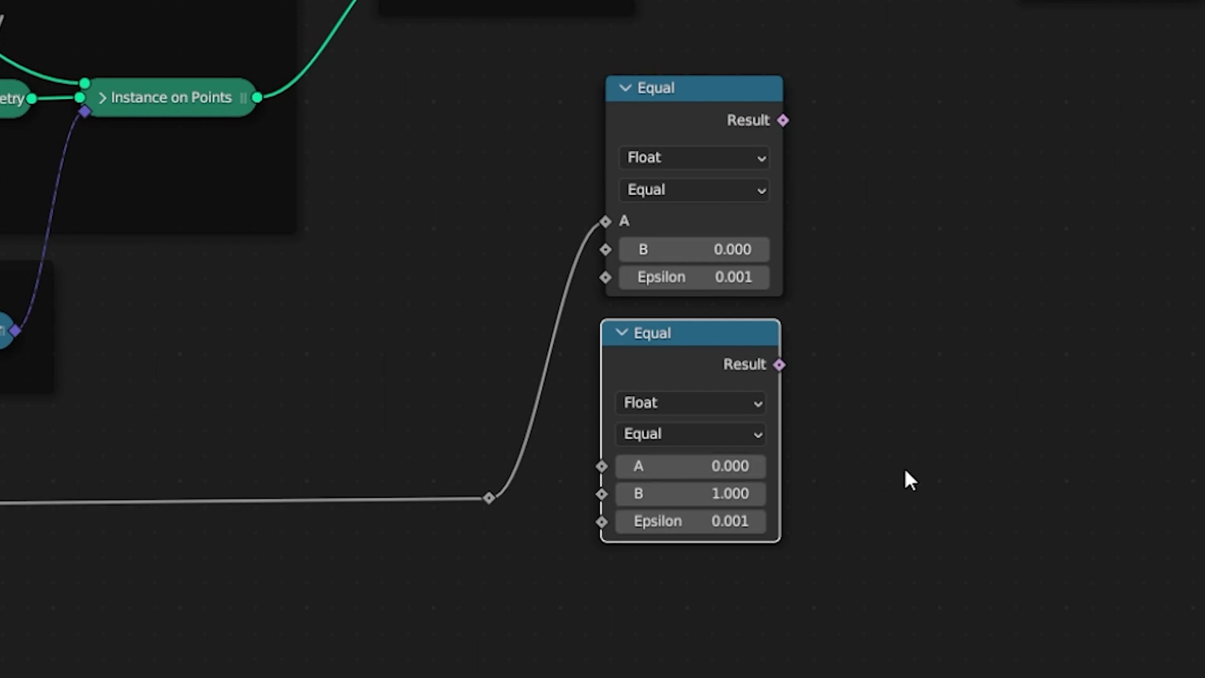
Add a geometry Switch node beside the Equal nodes and connect the first Equal node's Result to its Switch input
left_click(731, 117)
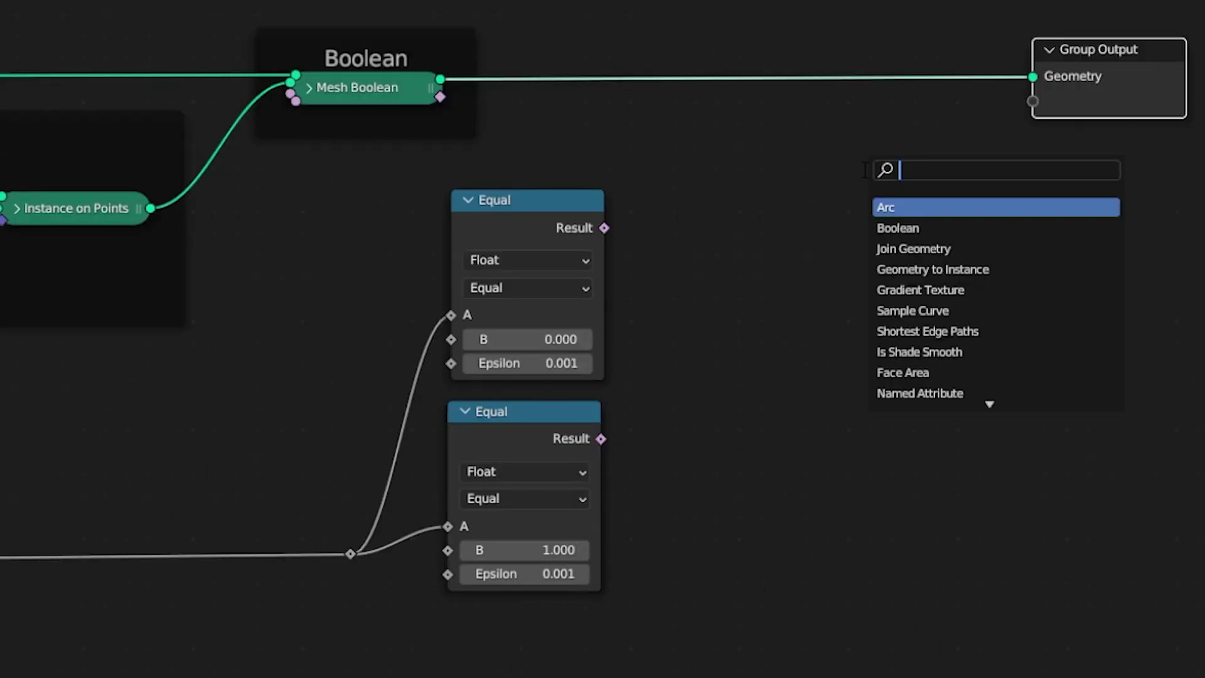
type("sw")
key("Return")
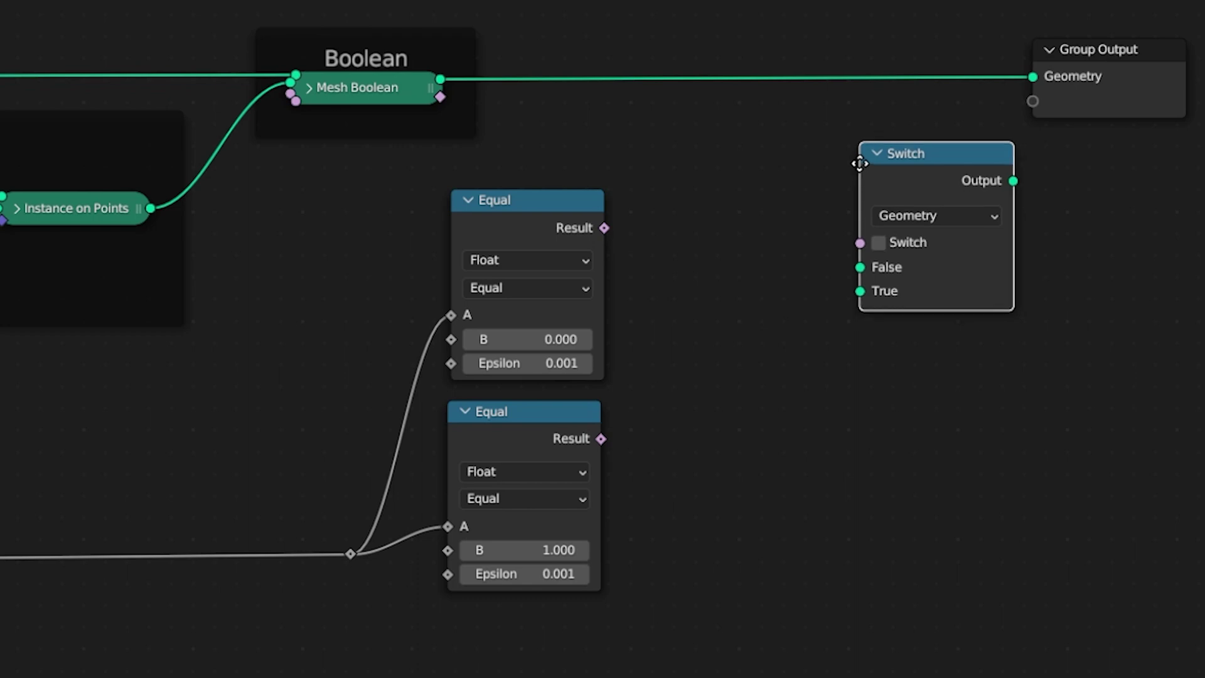
left_click(714, 155)
left_click_drag(605, 227, 715, 233)
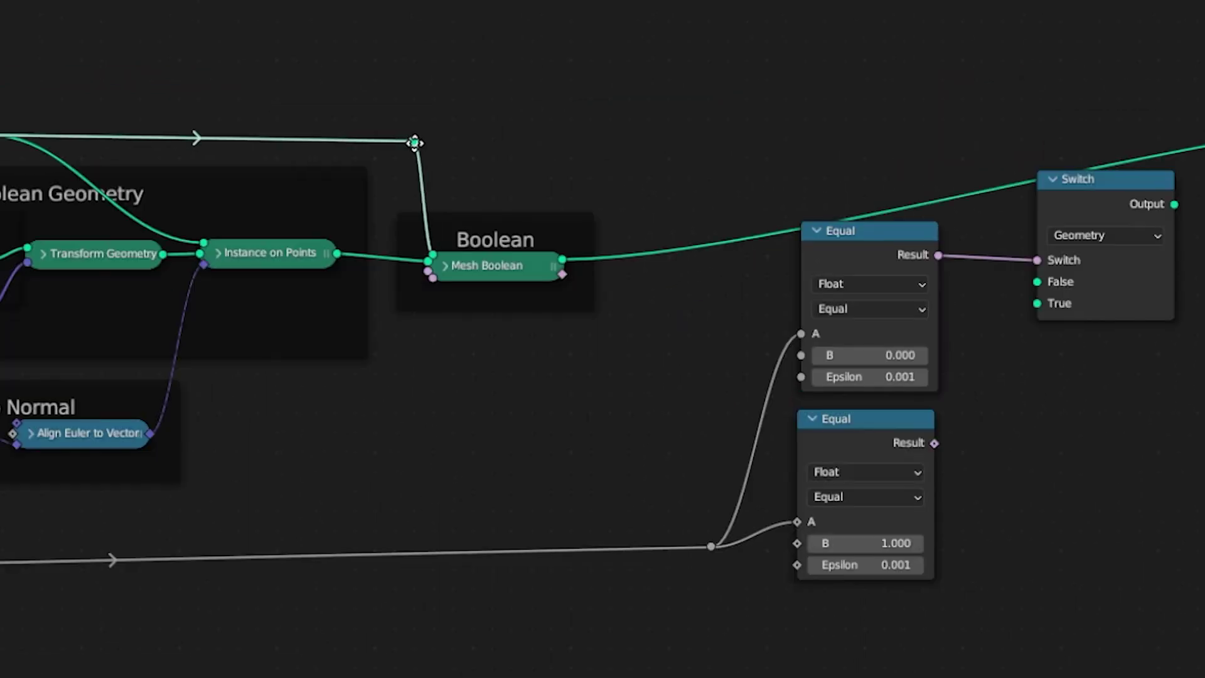
Place the geometry reroute above the Boolean frame, then connect it to the Switch's True input and the Mesh Boolean output to False
left_click_drag(417, 134, 410, 139)
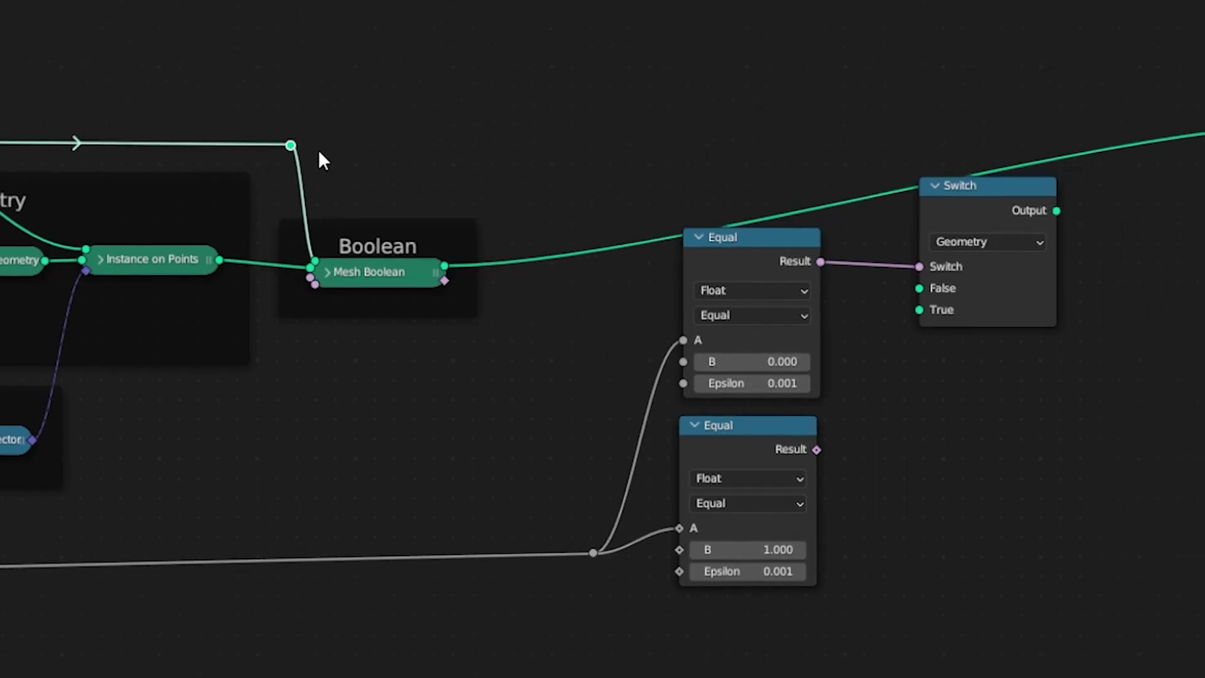
left_click_drag(291, 145, 921, 310)
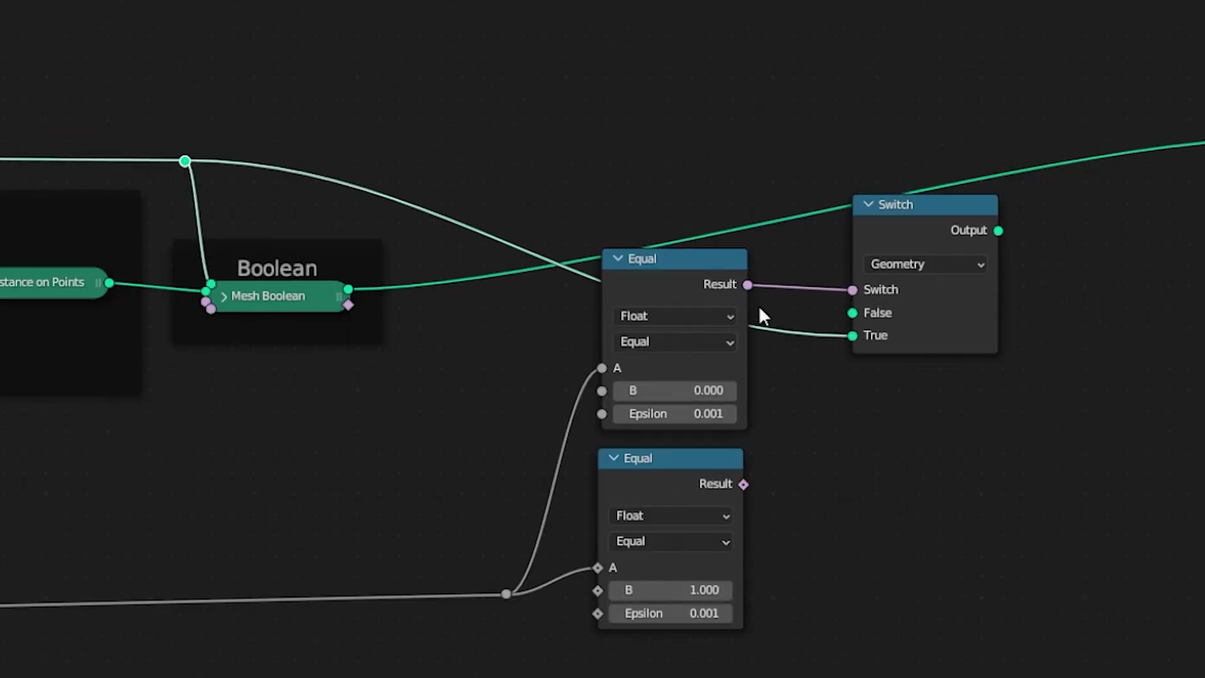
left_click_drag(349, 289, 851, 313)
Lower the Value node until the Switch outputs the uncut cube
middle_click_drag(166, 474, 118, 477)
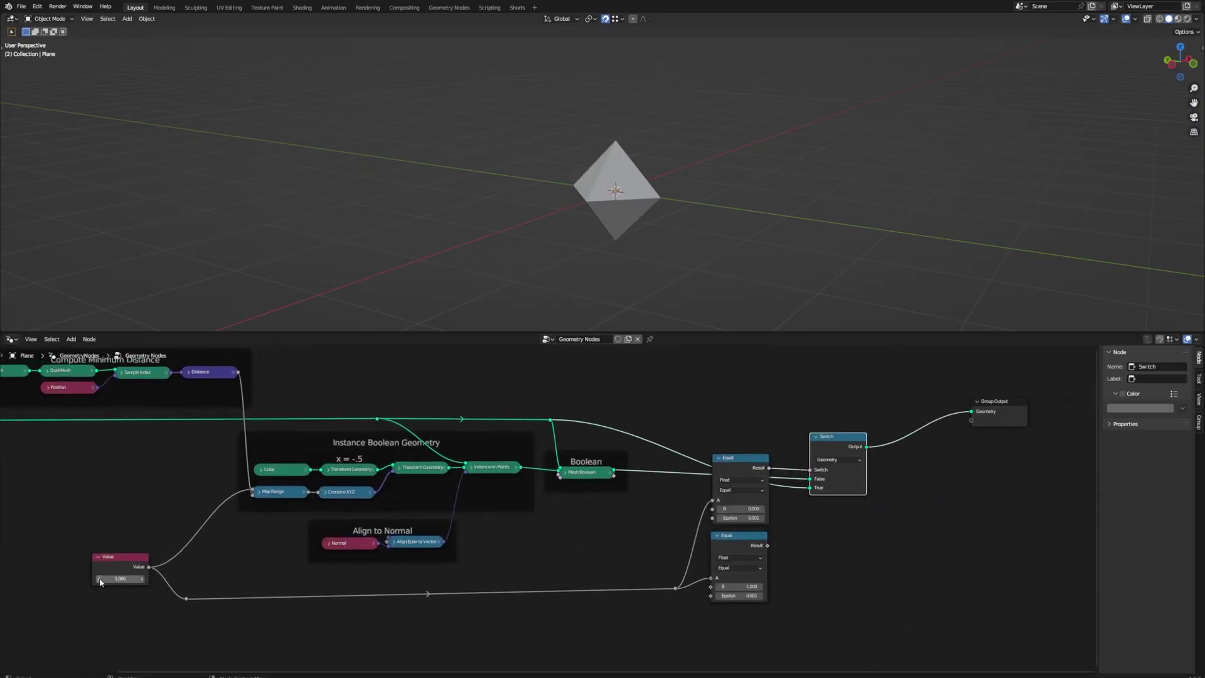
left_click_drag(99, 581, 55, 580)
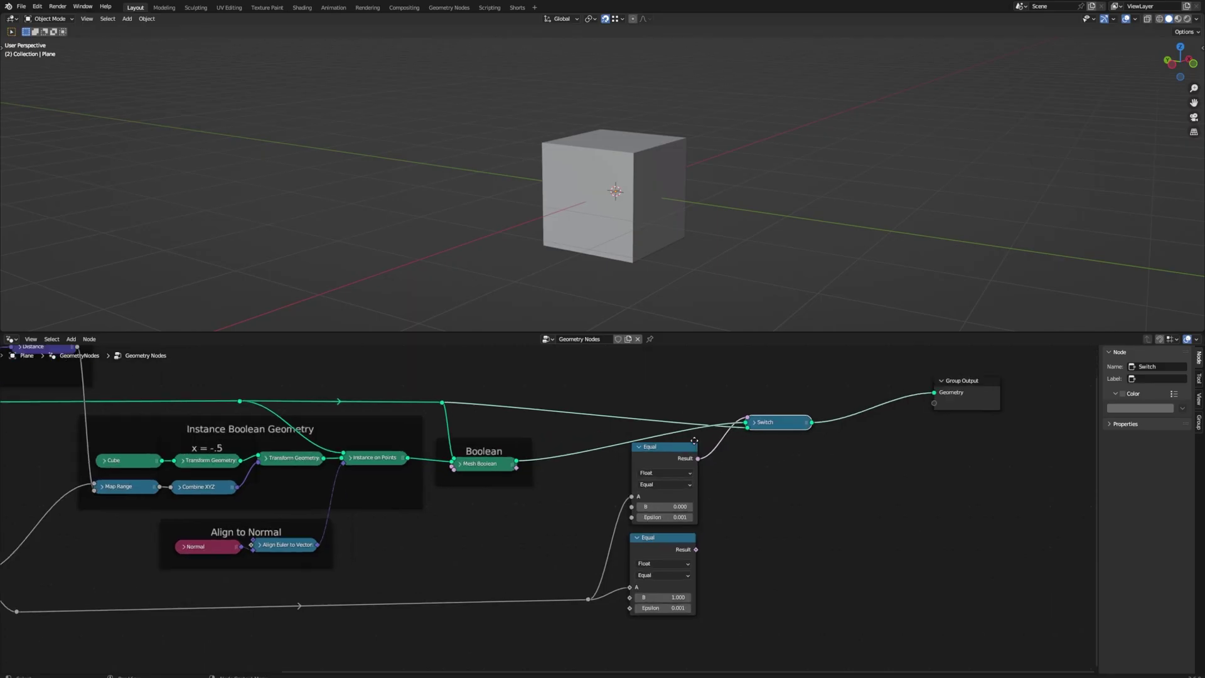
Add a Dual Mesh node above the Equal nodes and connect the geometry reroute to its Mesh input
middle_click_drag(641, 446, 630, 480)
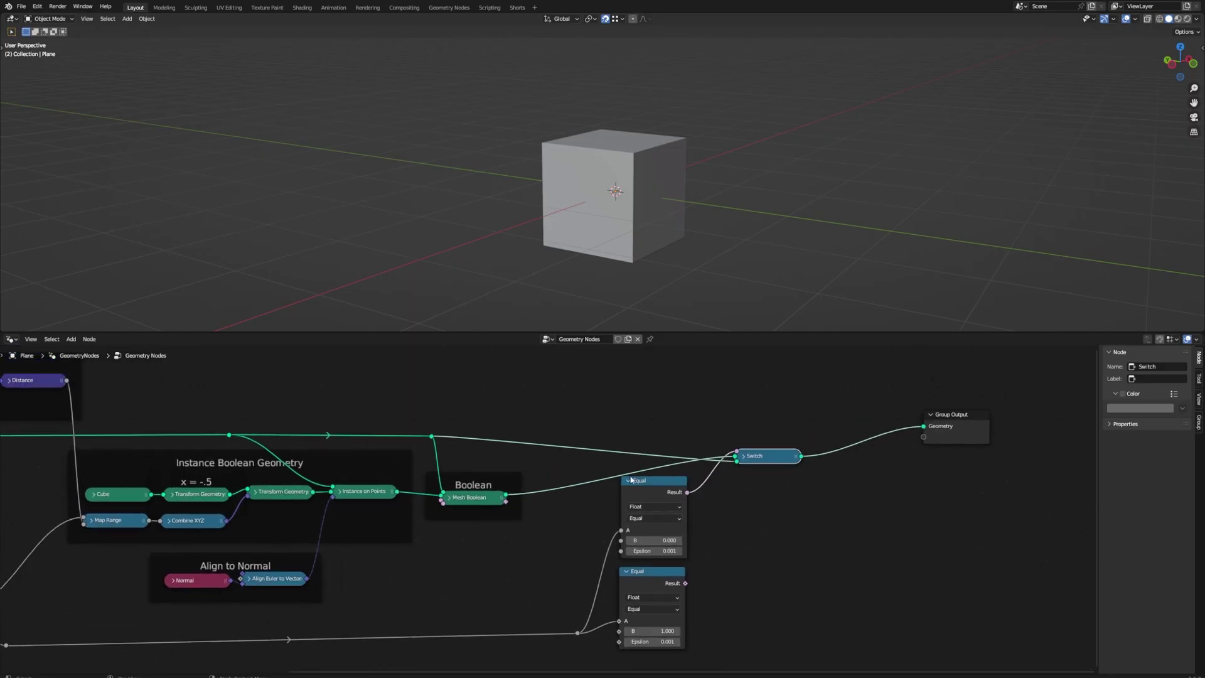
left_click(660, 584)
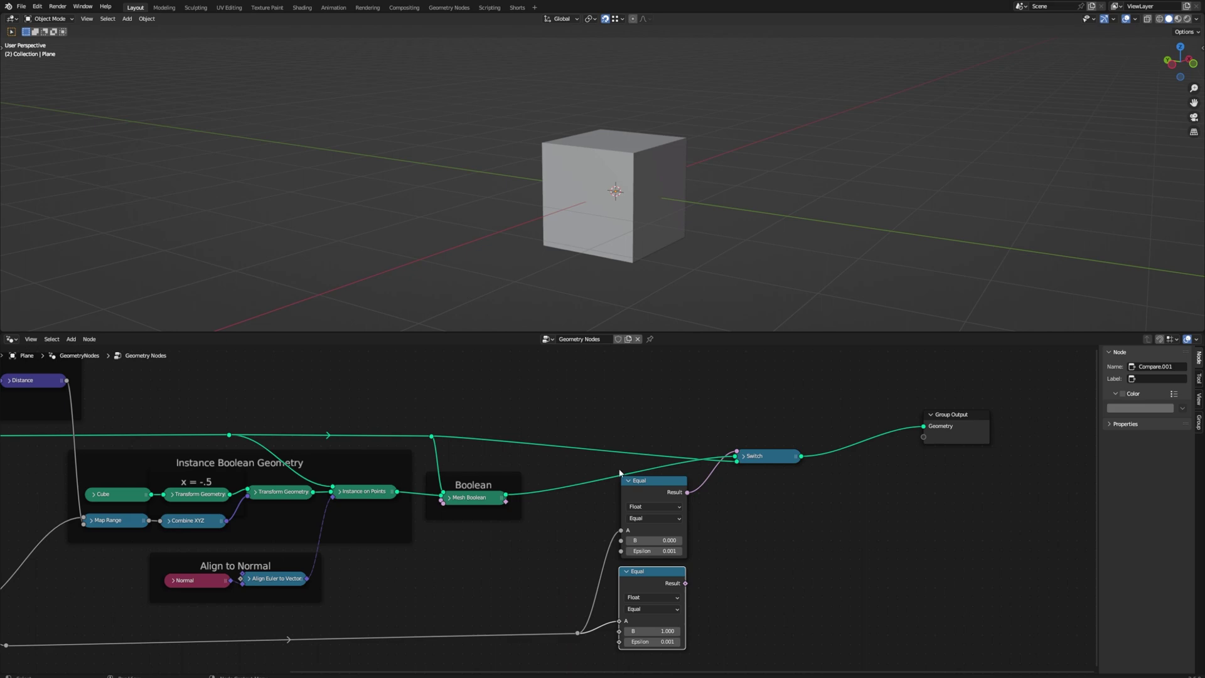
middle_click_drag(616, 433, 629, 496)
key("shift+a")
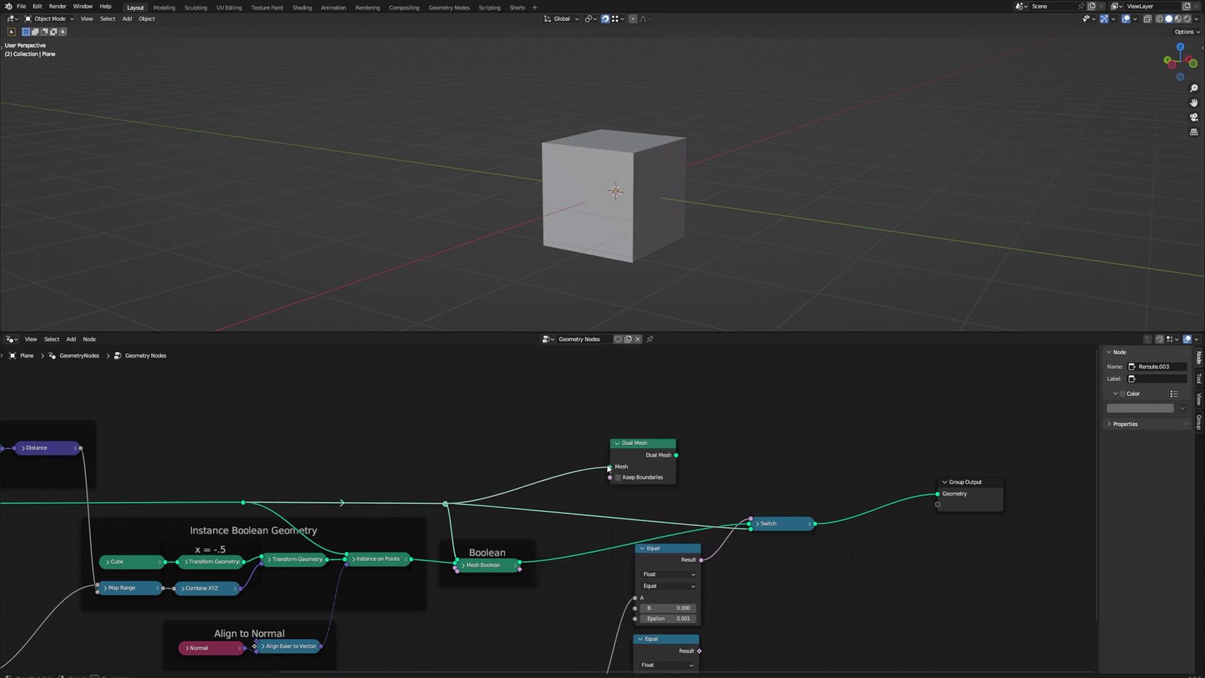
Duplicate the Switch node below the original and connect the second Equal node's Result to the copy's Switch input
middle_click_drag(641, 466, 568, 412)
left_click(708, 472)
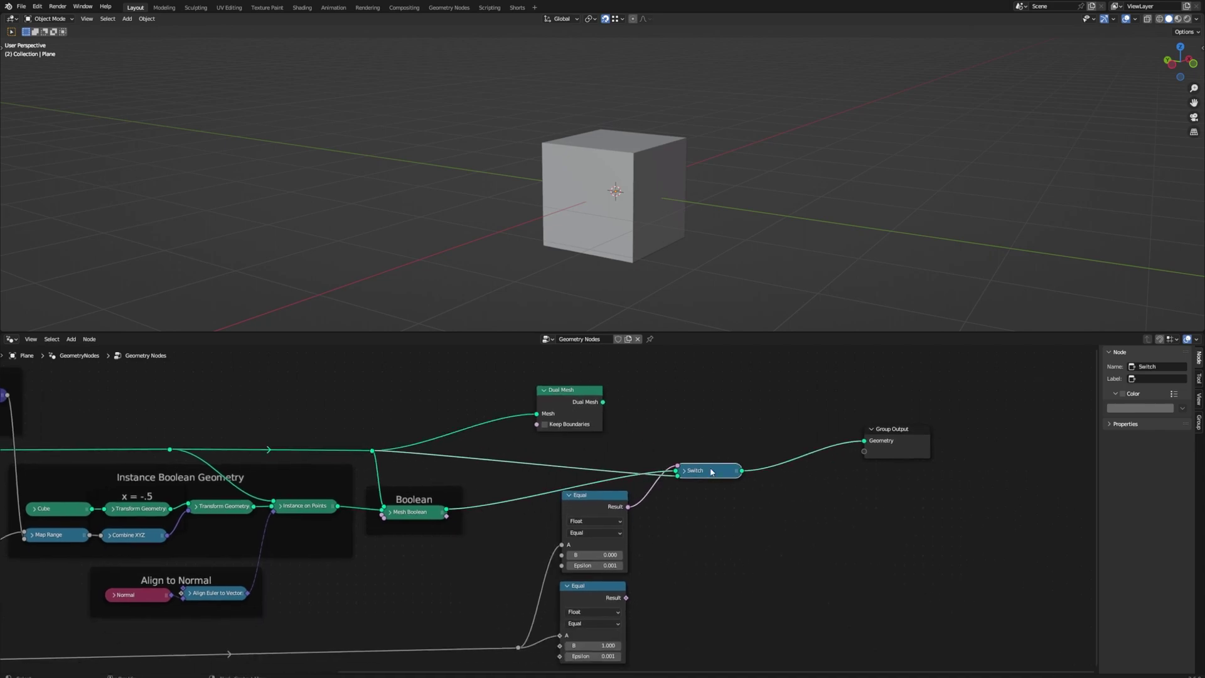
key("shift+d")
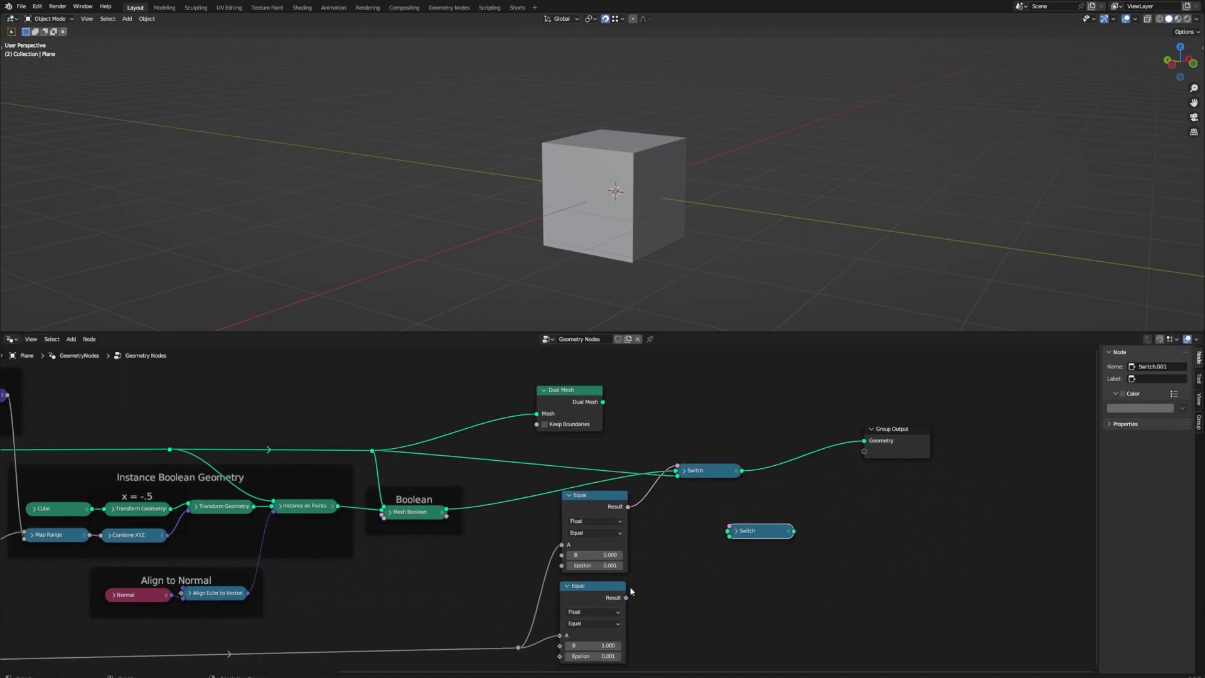
left_click_drag(626, 597, 730, 527)
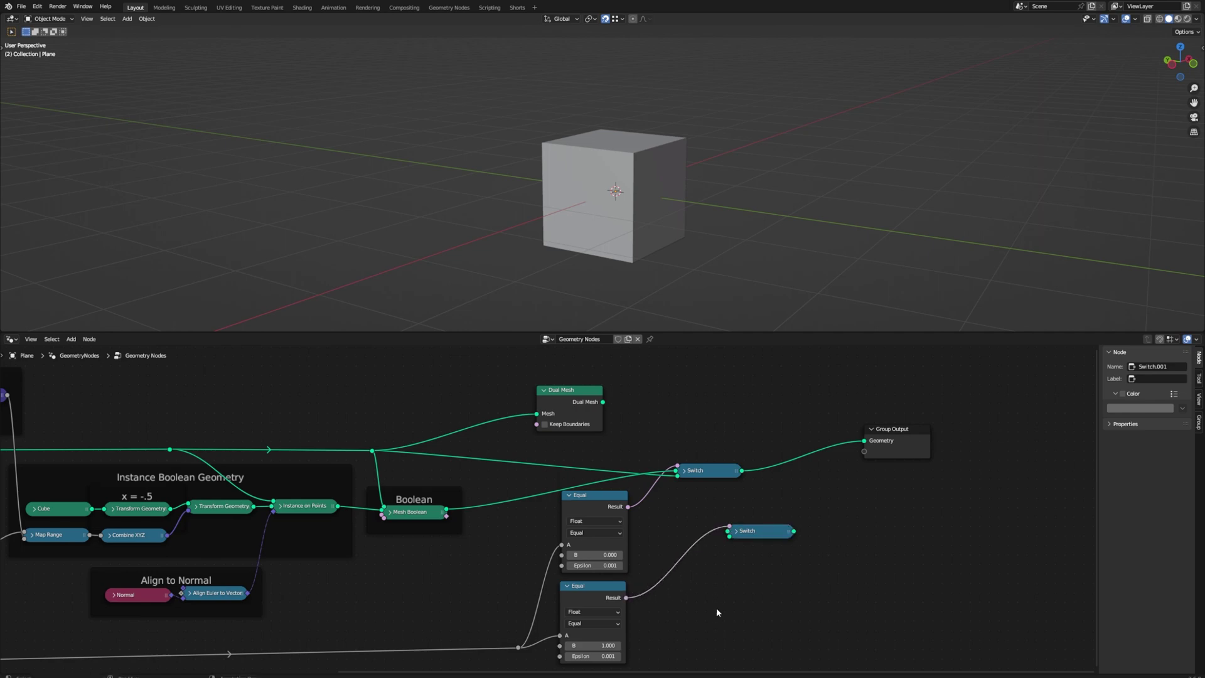
Connect Dual Mesh to the second Switch's True input, shift that Switch further along, and feed the first Switch's output into its False input
left_click_drag(602, 402, 729, 536)
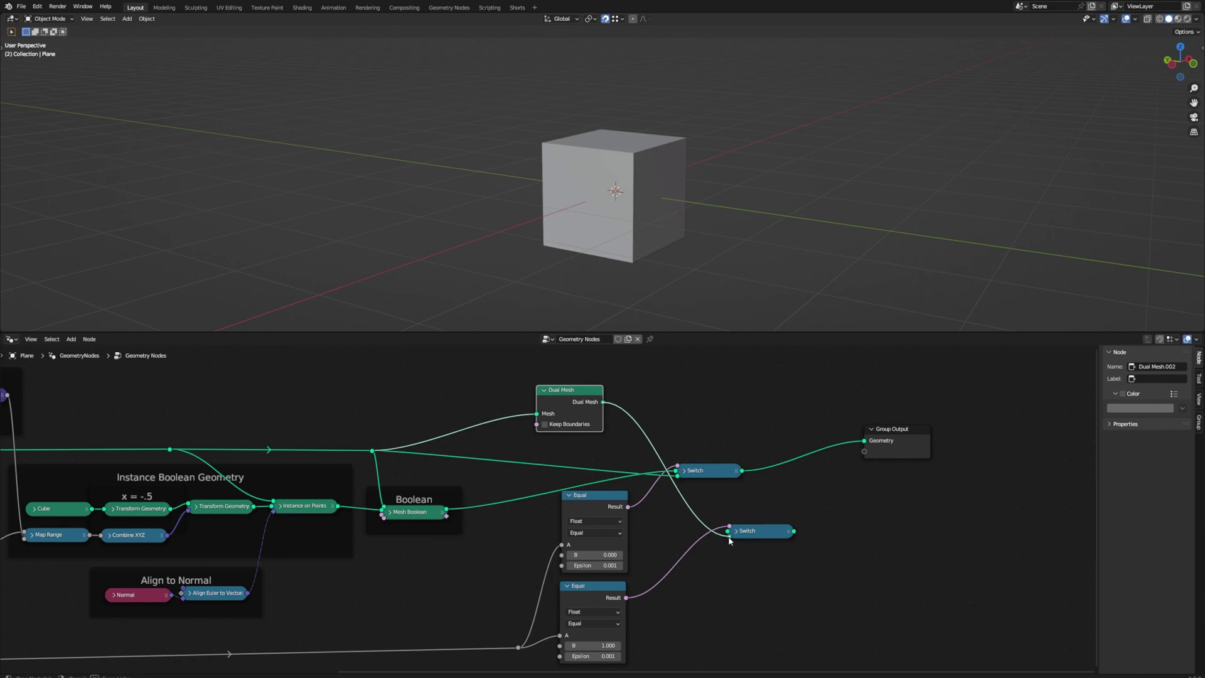
left_click_drag(731, 534, 790, 526)
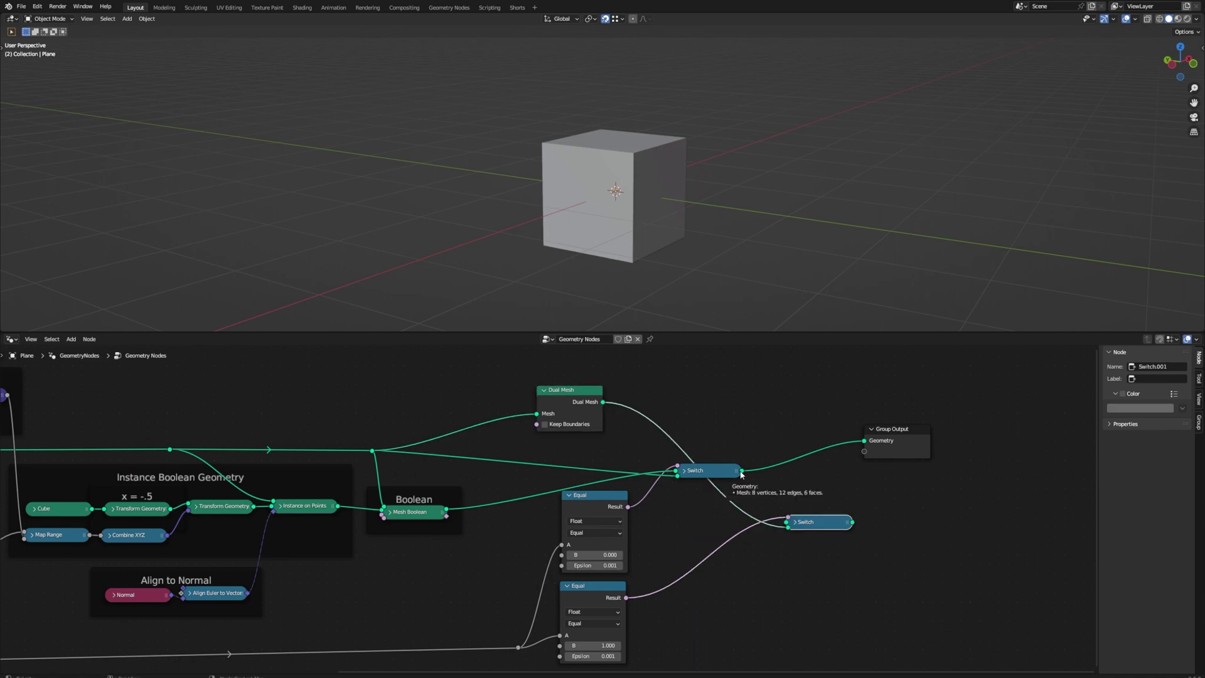
left_click_drag(741, 471, 787, 525)
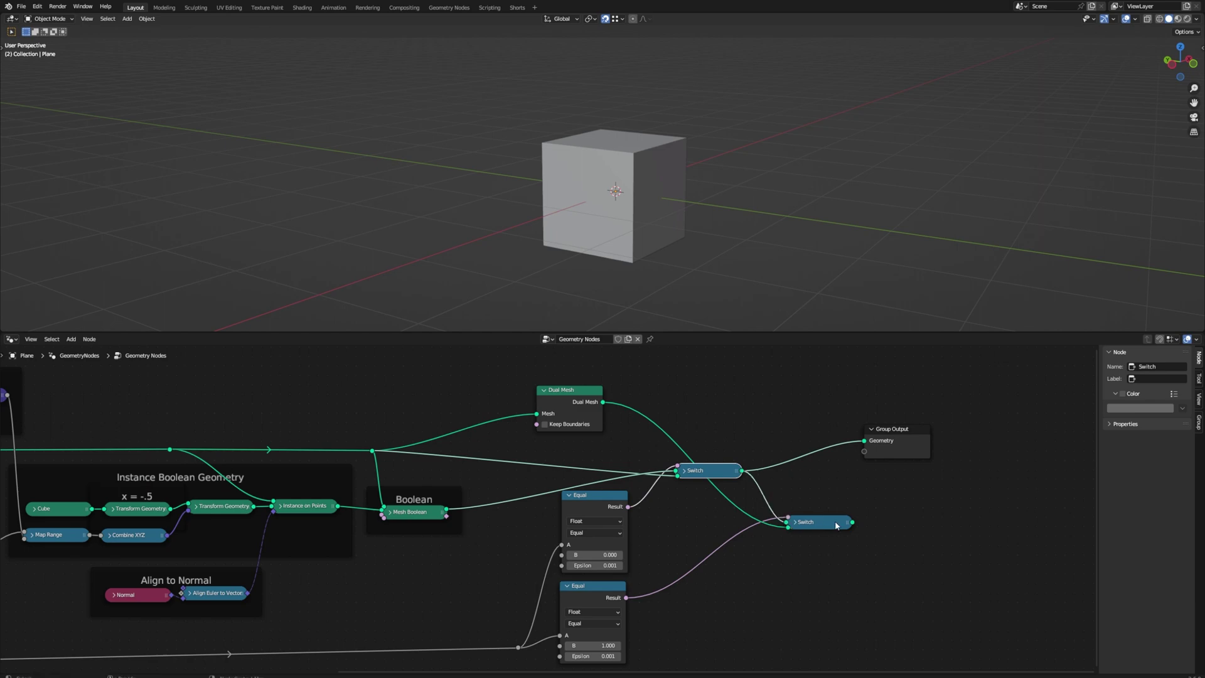
Expand both Switch nodes and spread them apart so their sockets are readable
left_click(793, 522)
left_click(684, 470)
left_click_drag(696, 467, 723, 414)
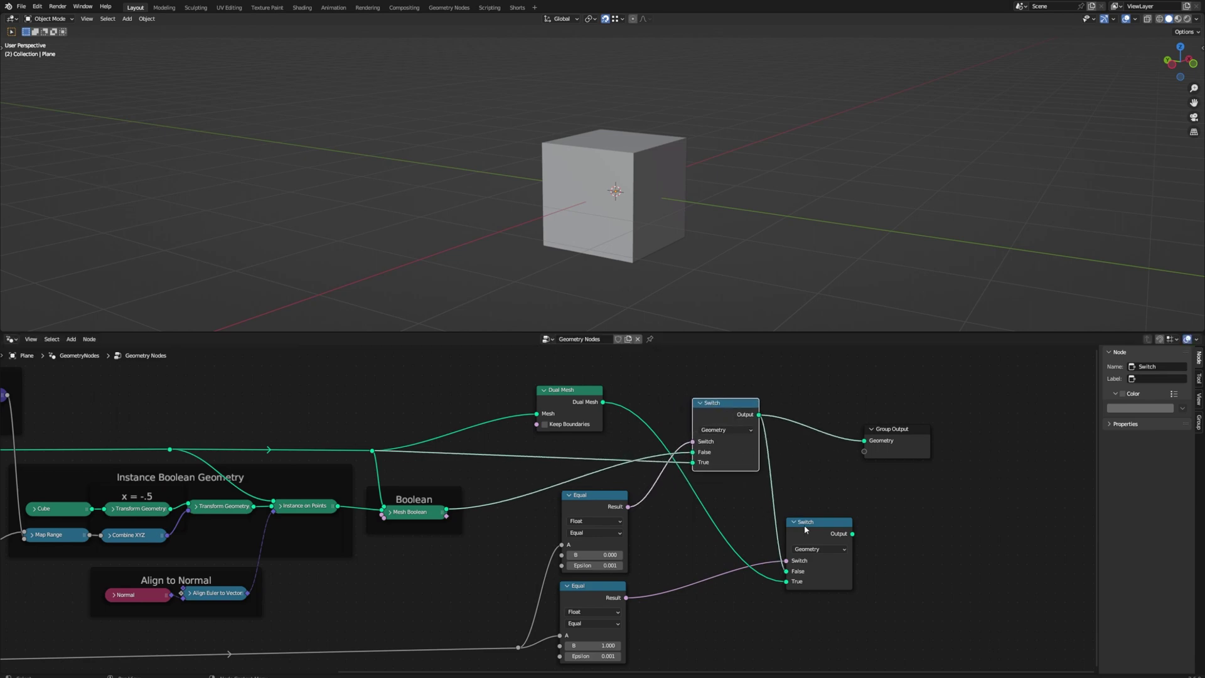
left_click_drag(804, 525, 793, 525)
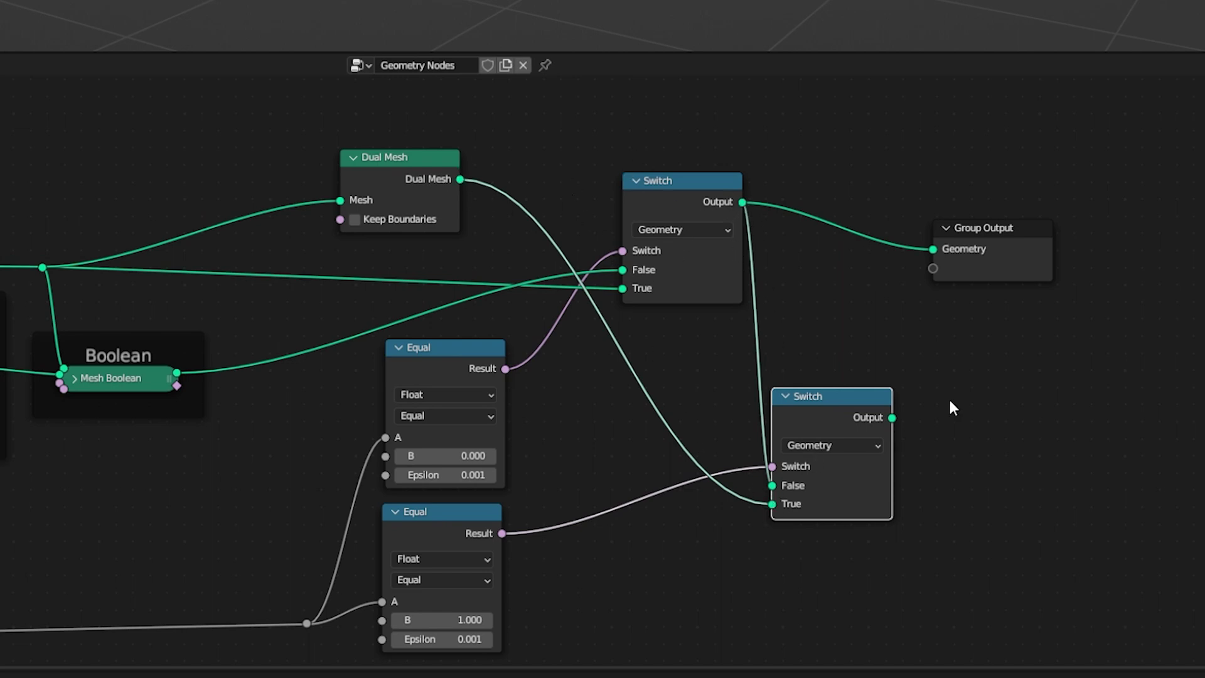
Connect the second Switch's output to Group Output's Geometry, place that Switch beside the first, and shift Group Output further along
left_click_drag(892, 417, 943, 252)
left_click_drag(816, 420, 834, 262)
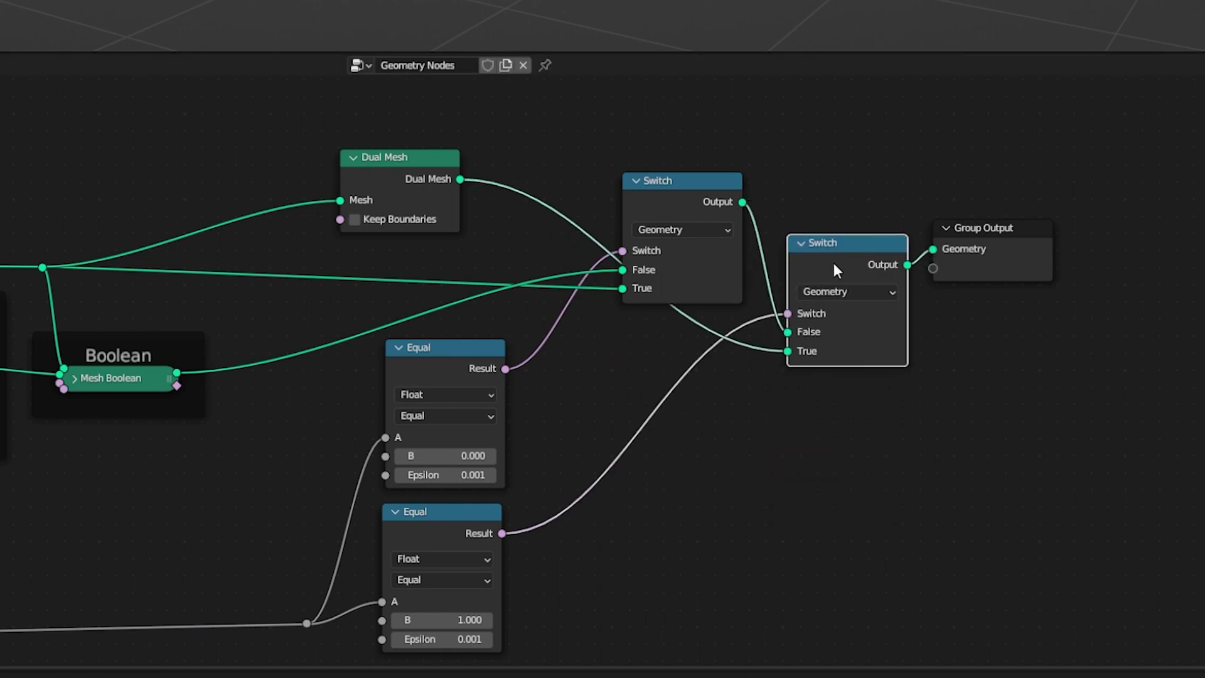
left_click_drag(986, 242, 1093, 241)
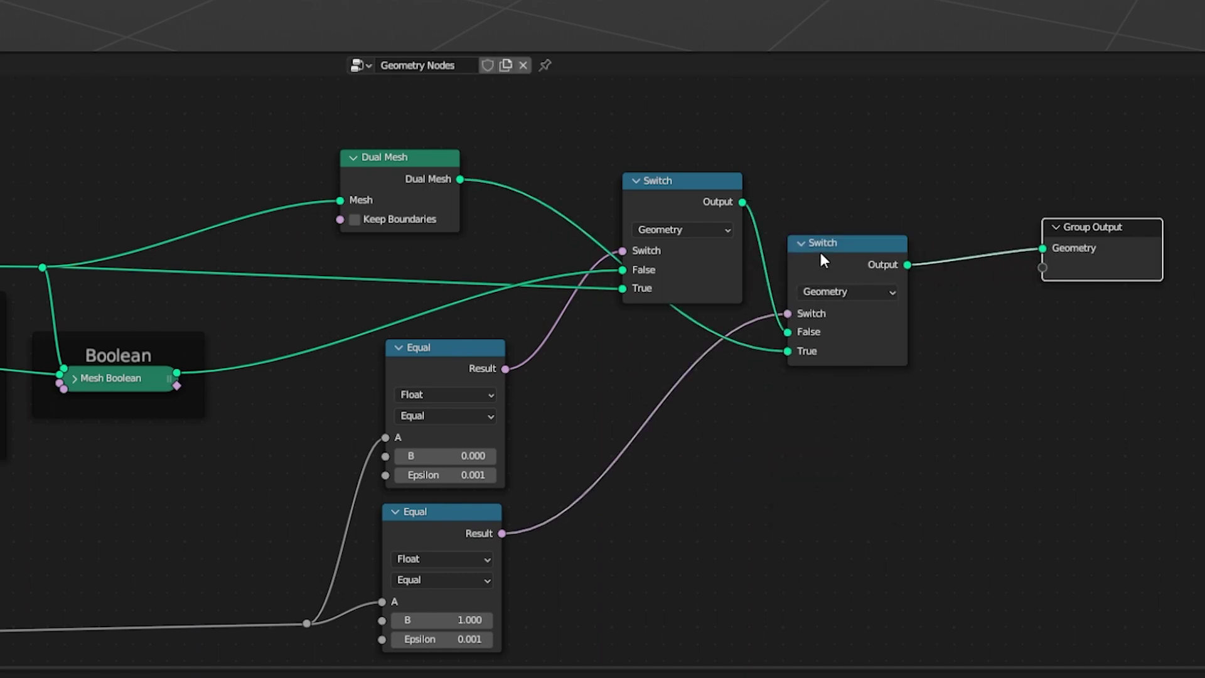
Collapse both Switch nodes and line them up in a row before Group Output
left_click(805, 246)
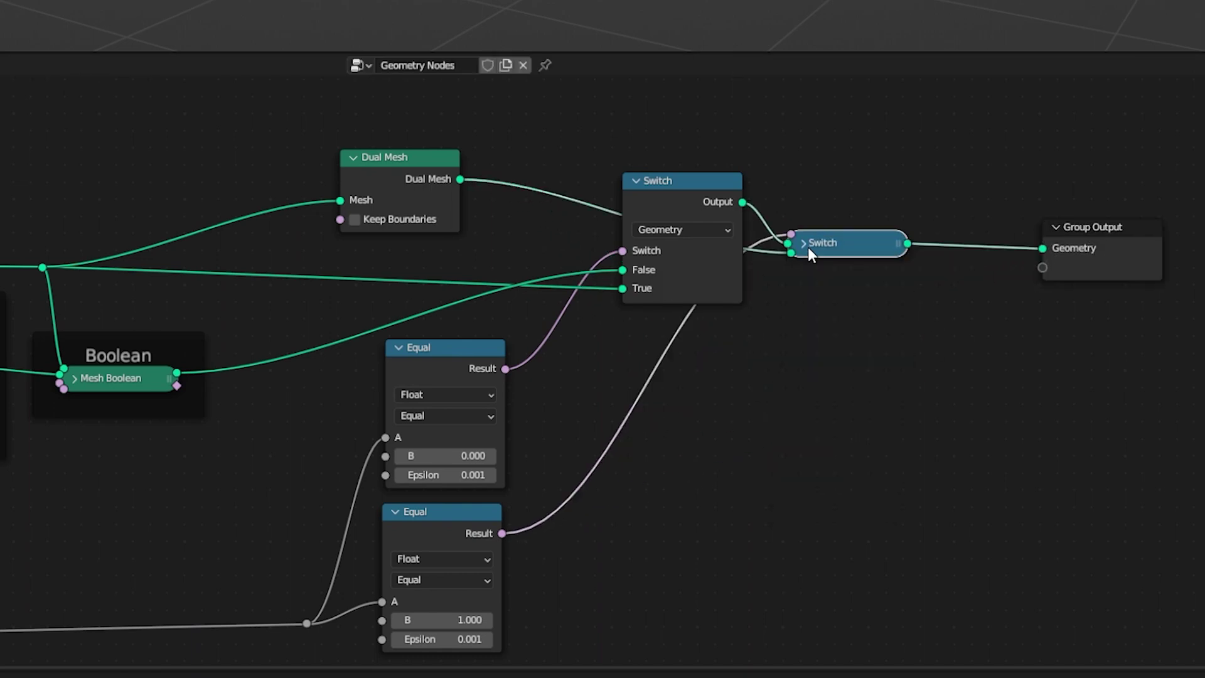
left_click(641, 182)
left_click_drag(817, 247, 817, 270)
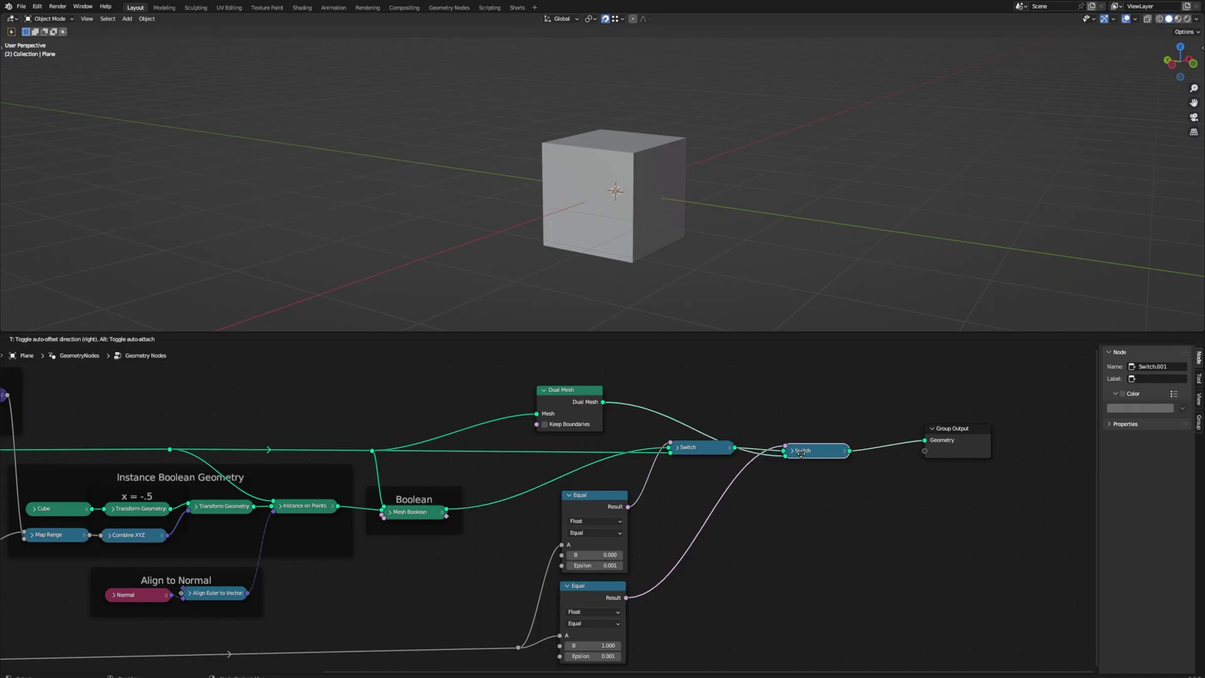
left_click_drag(802, 453, 801, 452)
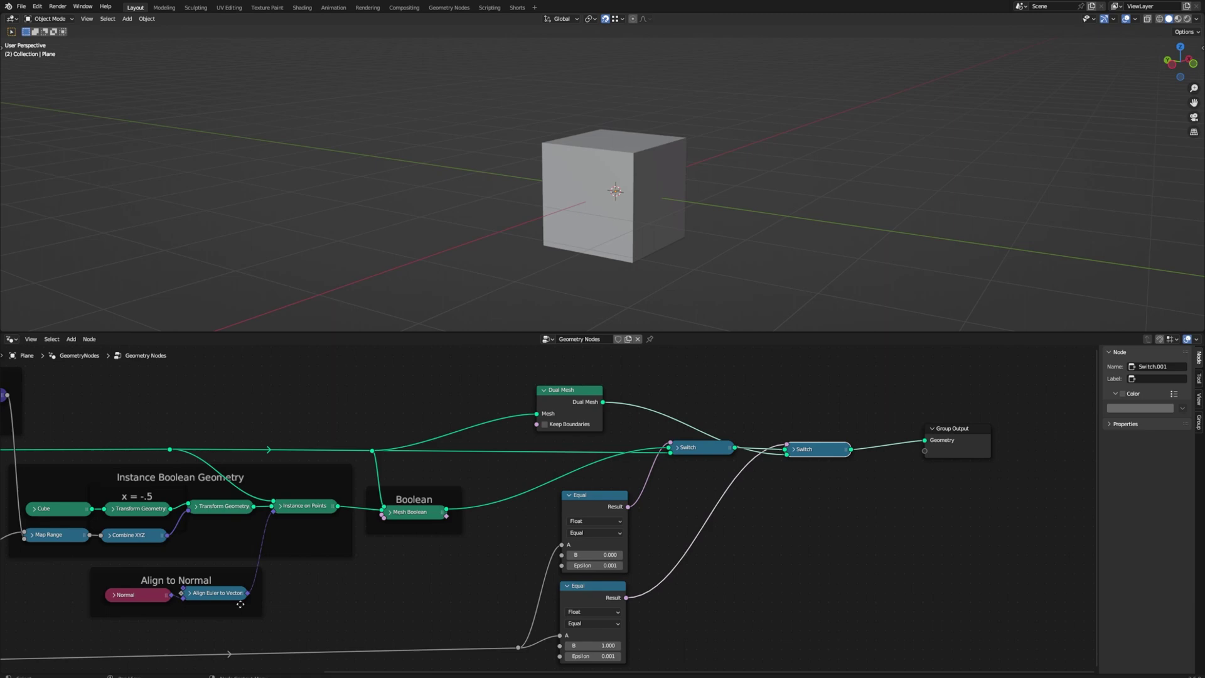
Test the switches by raising the Value node to 1.000 and bringing it back to 0
scroll(176, 604, "down", 1)
middle_click_drag(176, 604, 414, 564)
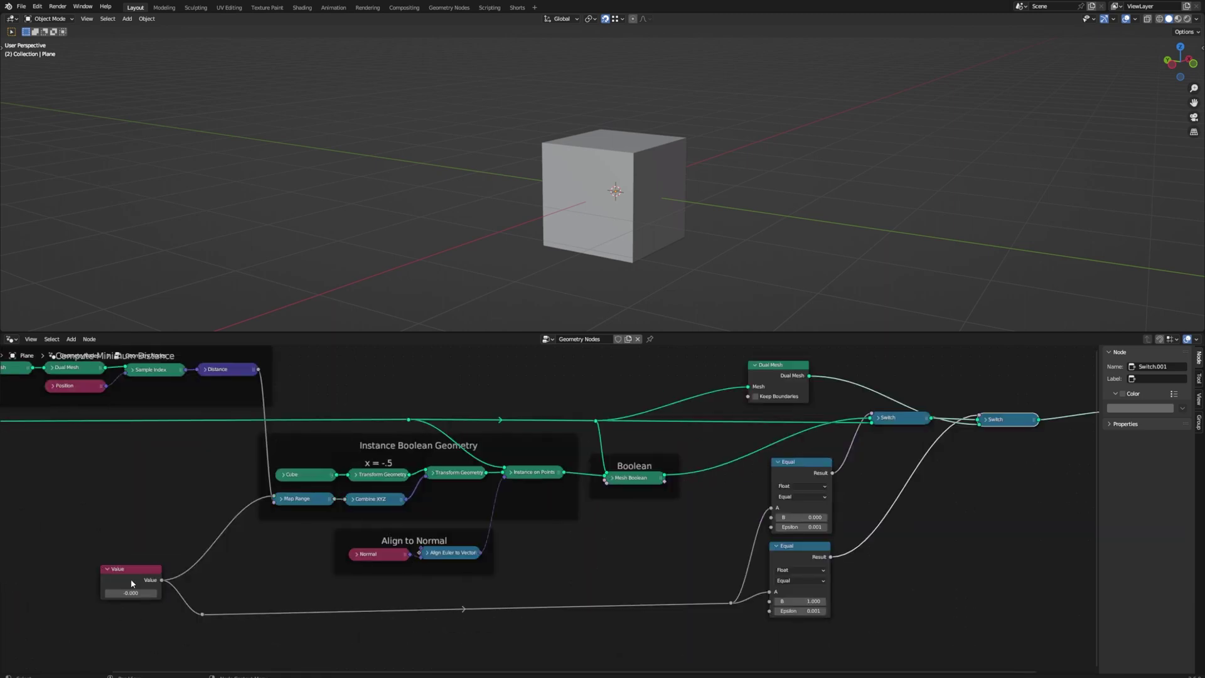
middle_click_drag(456, 532, 439, 539)
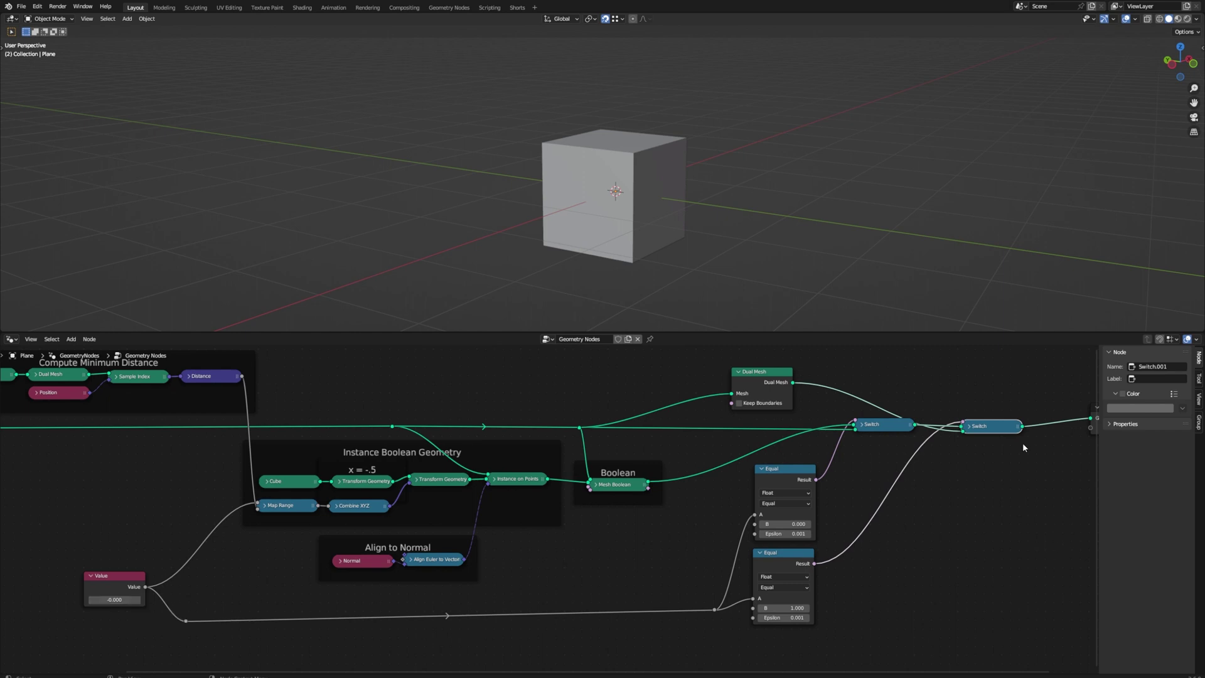
left_click_drag(137, 600, 200, 600)
left_click(137, 600)
left_click(137, 600)
left_click(137, 600)
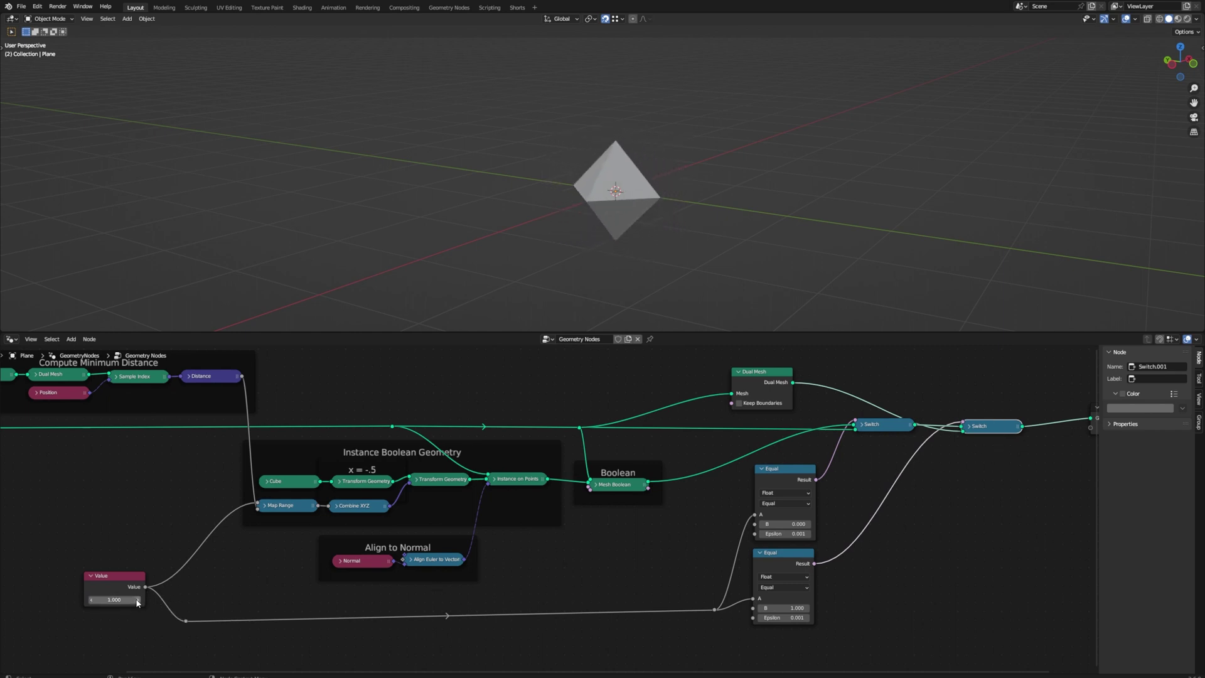
left_click(136, 599)
left_click_drag(97, 600, 29, 601)
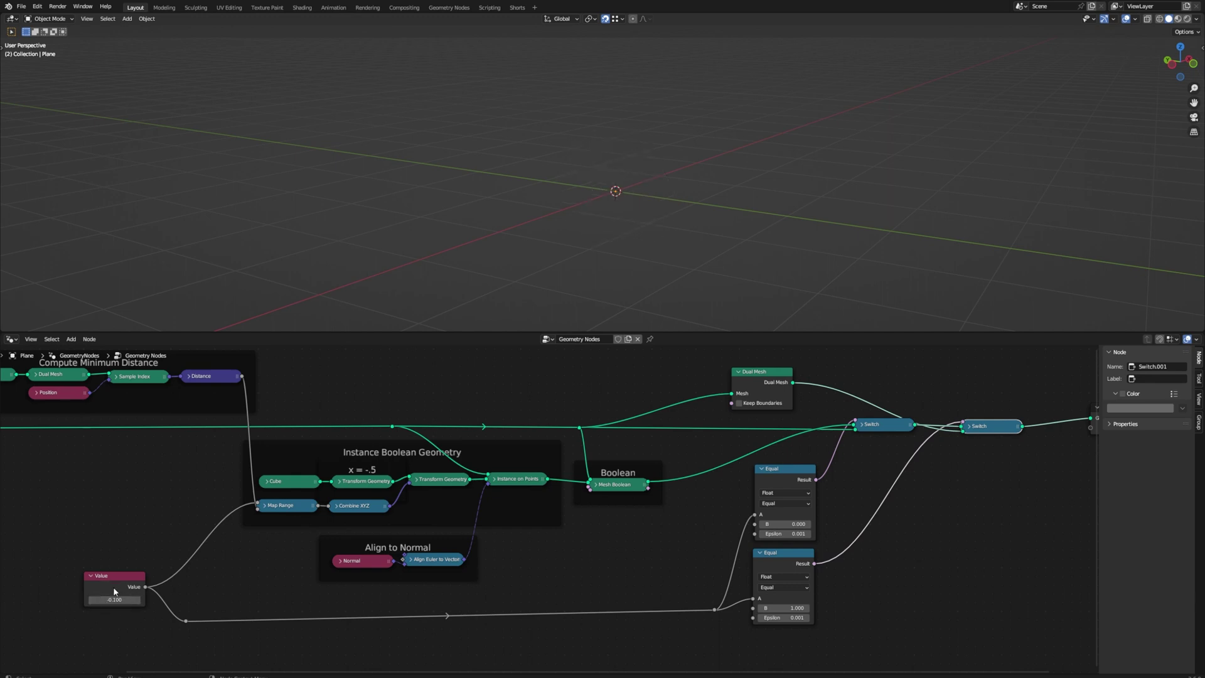
left_click(138, 600)
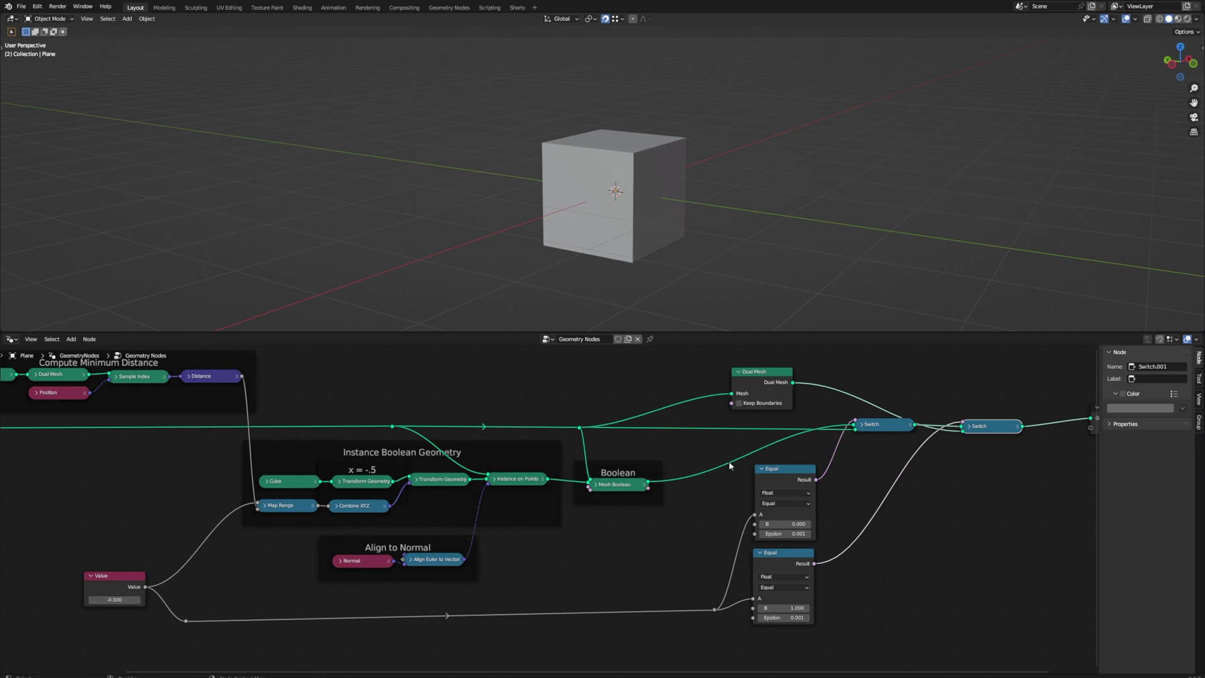
Insert a Merge by Distance node between Mesh Boolean and the first Switch, collapse it, and align it beside the Boolean frame
middle_click_drag(923, 488, 724, 498)
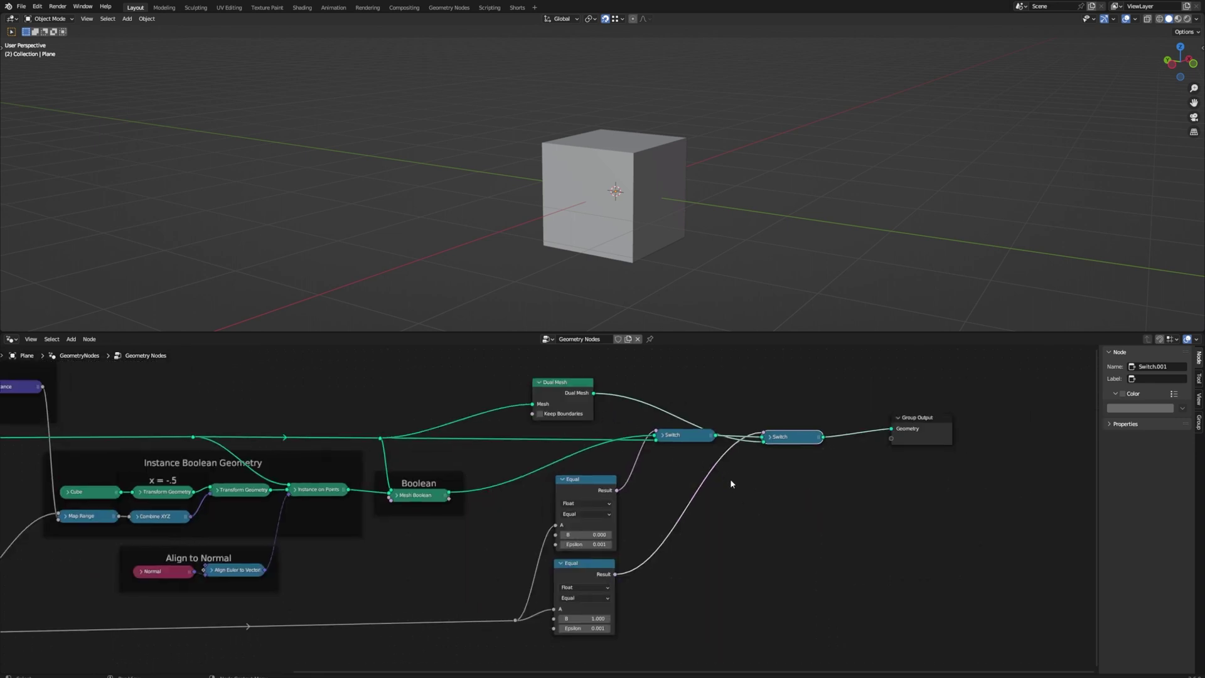
key("shift+a")
left_click(767, 480)
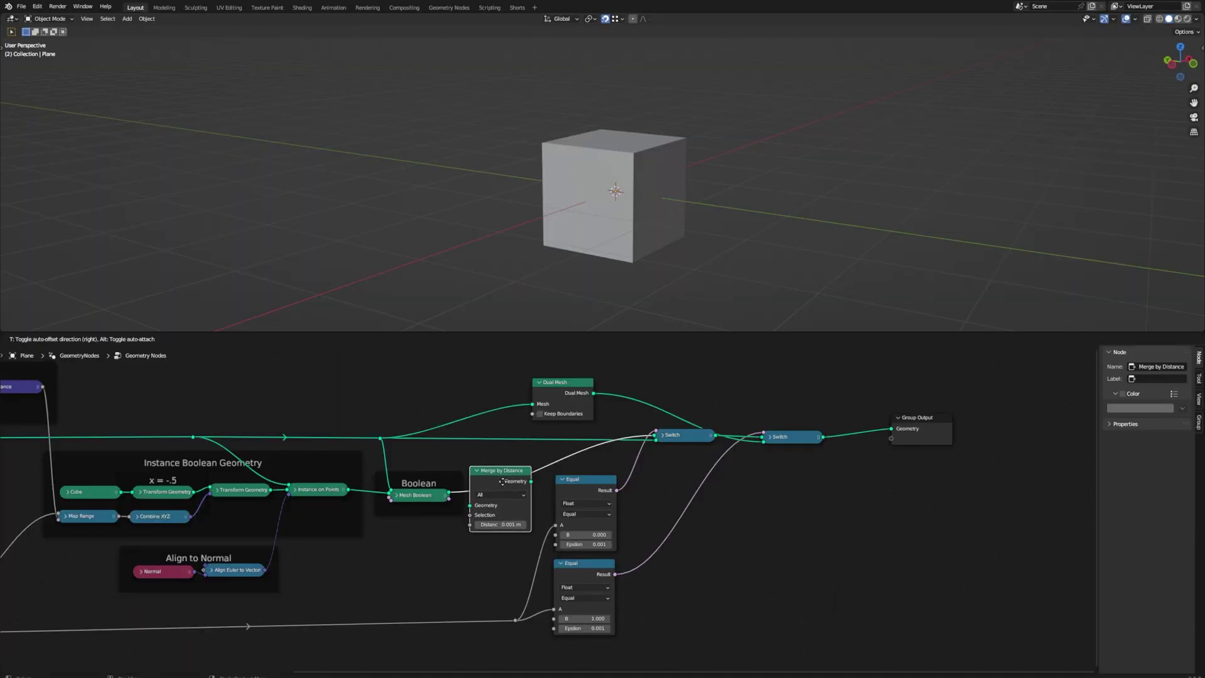
left_click(482, 475)
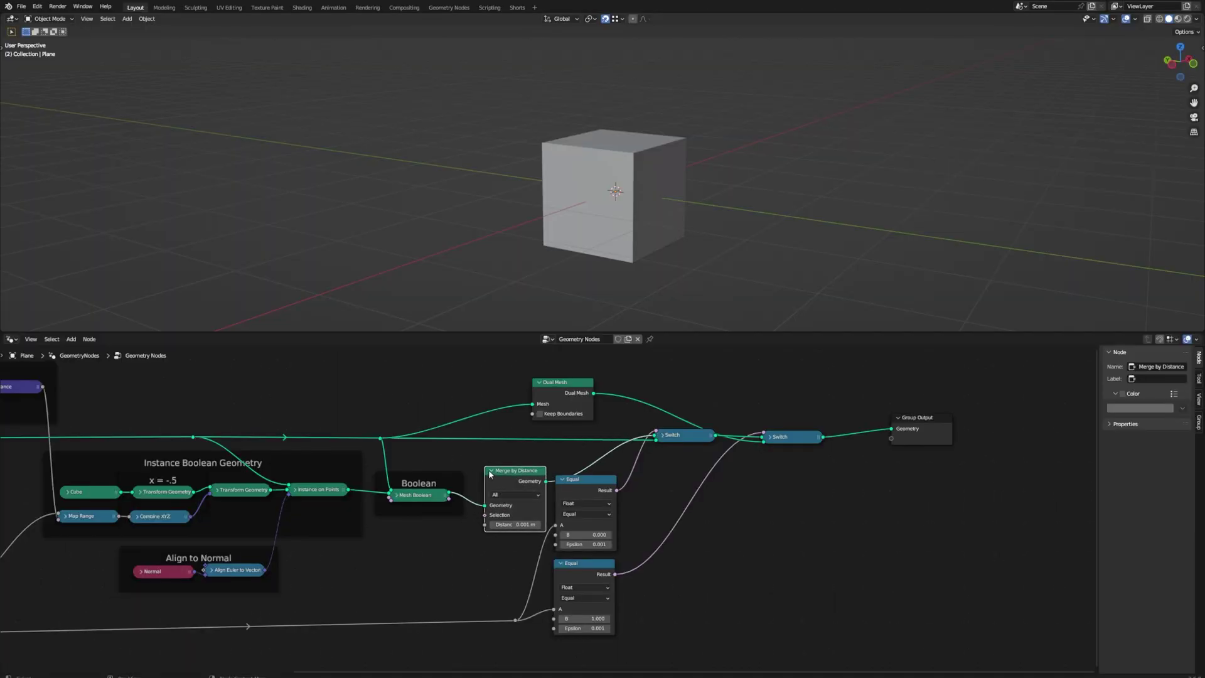
left_click(490, 471)
left_click_drag(503, 472, 494, 502)
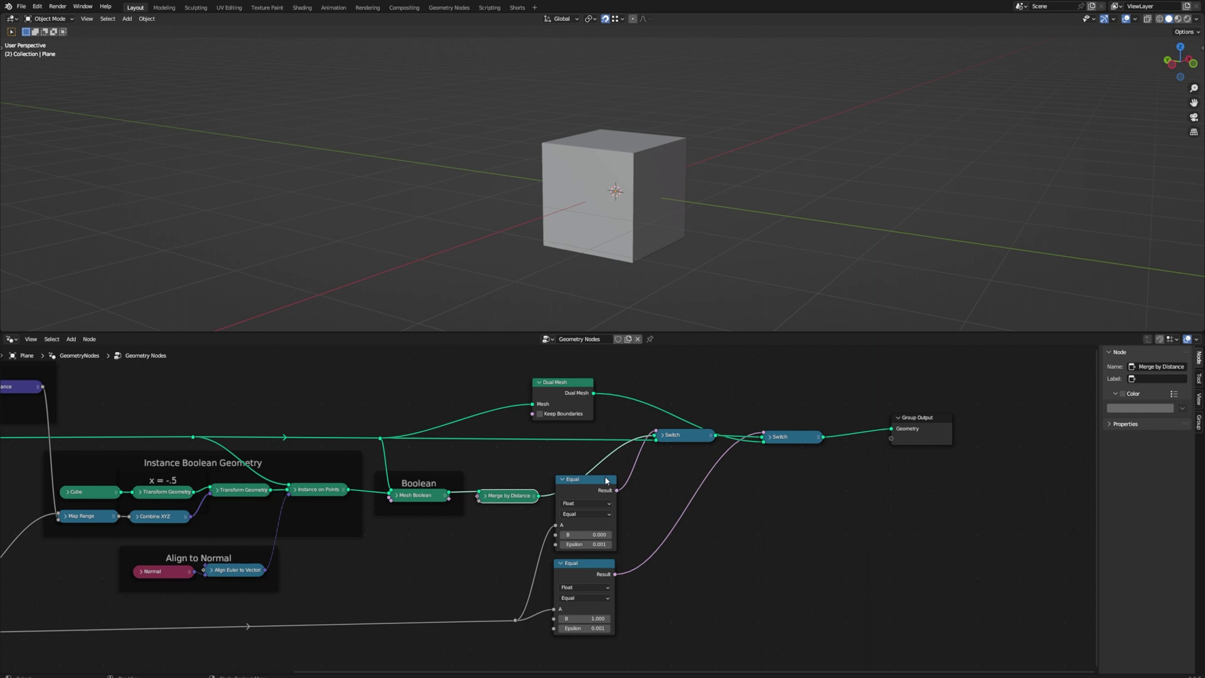
Collapse the Equal, Dual Mesh and Group Output nodes to compact the end of the tree
middle_click_drag(606, 481, 602, 471)
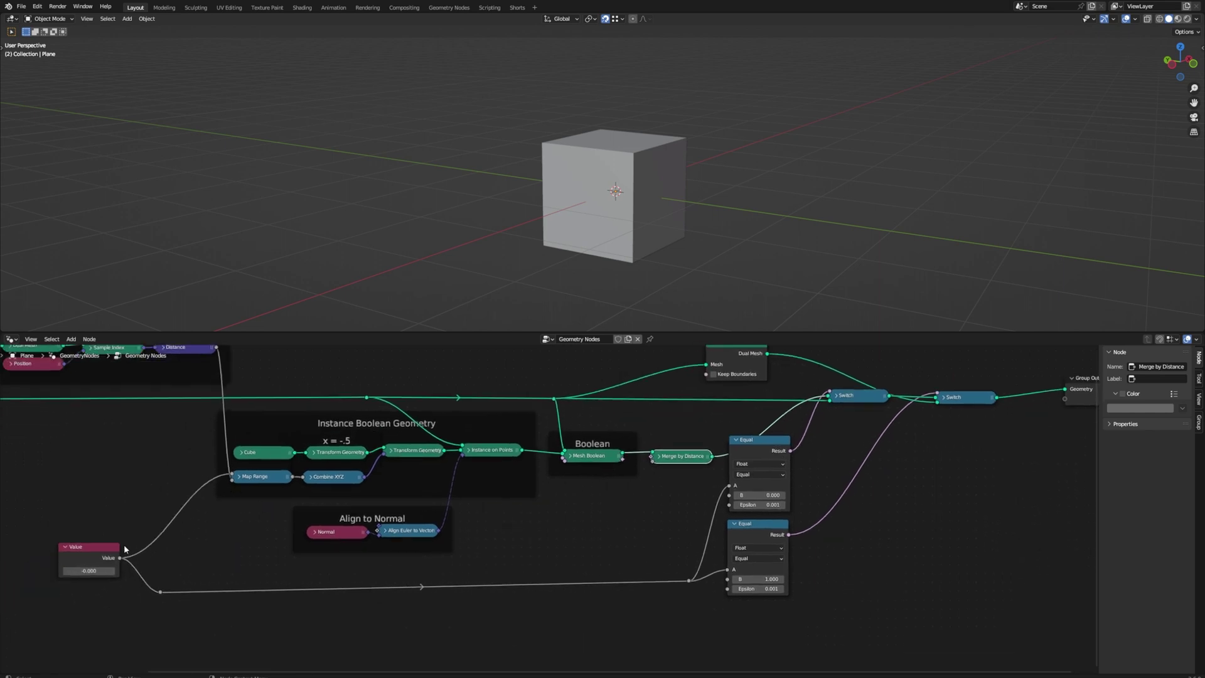
mouse_move(107, 570)
left_mouse_down()
mouse_move(126, 571)
mouse_move(89, 573)
left_mouse_up()
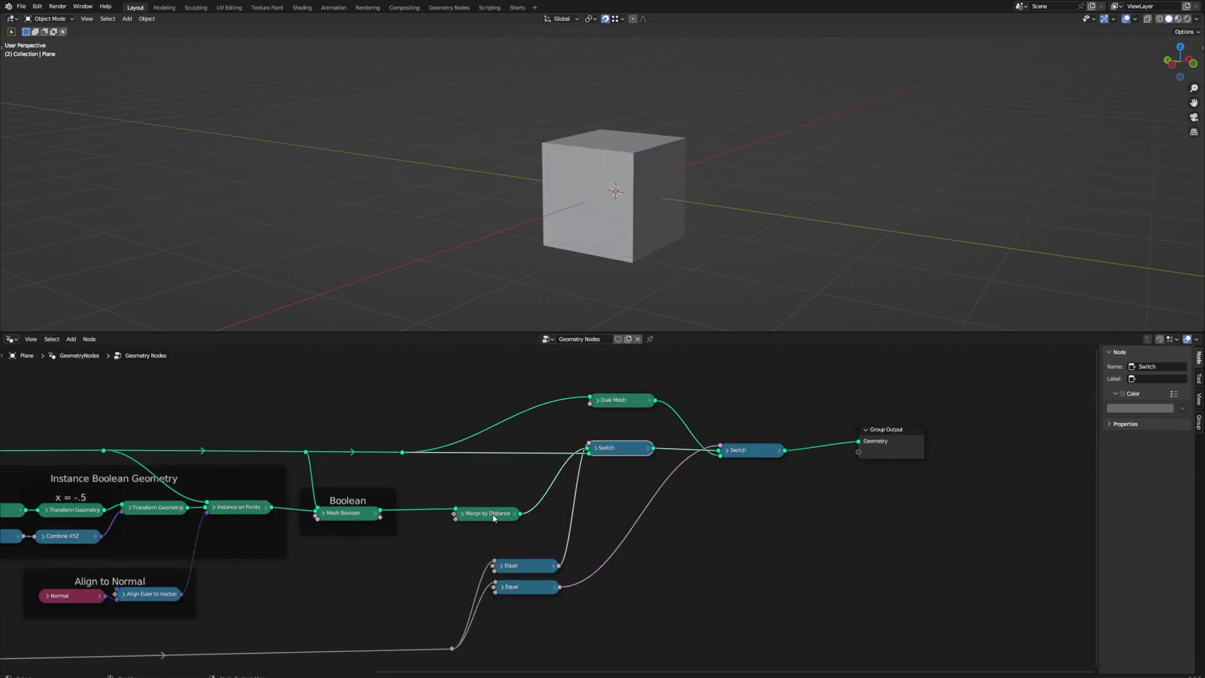
left_click(802, 481)
key("h")
left_click(726, 417)
key("ctrl+h")
Tidy the Value and second Equal links with extra reroutes, and move the geometry reroute closer to Dual Mesh
middle_click_drag(313, 496, 747, 489)
right_click_drag(502, 564, 533, 621, "shift")
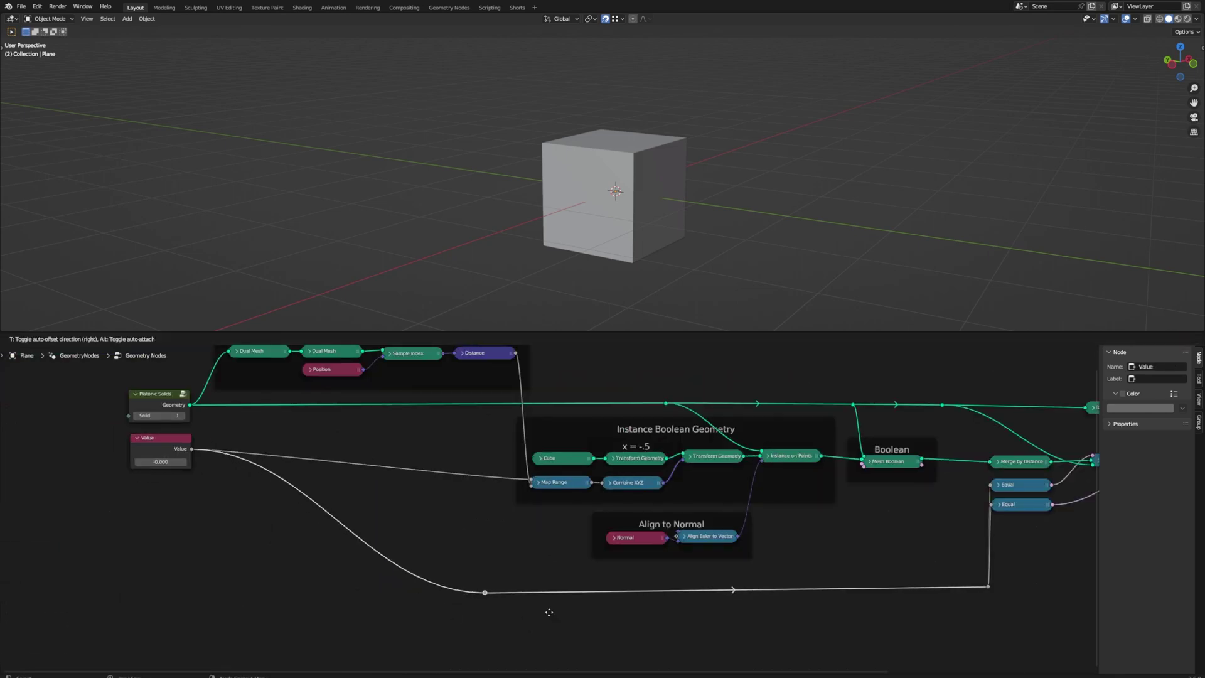
right_click_drag(703, 534, 744, 527, "shift")
right_click_drag(860, 464, 873, 508, "shift")
key("g")
left_click(889, 524)
left_click_drag(666, 407, 773, 409)
middle_click_drag(772, 426, 735, 428)
Frame the Merge by Distance, Equal, Dual Mesh and Switch nodes together and label the frame "Clean up and Error Correction"
left_click_drag(641, 384, 920, 547)
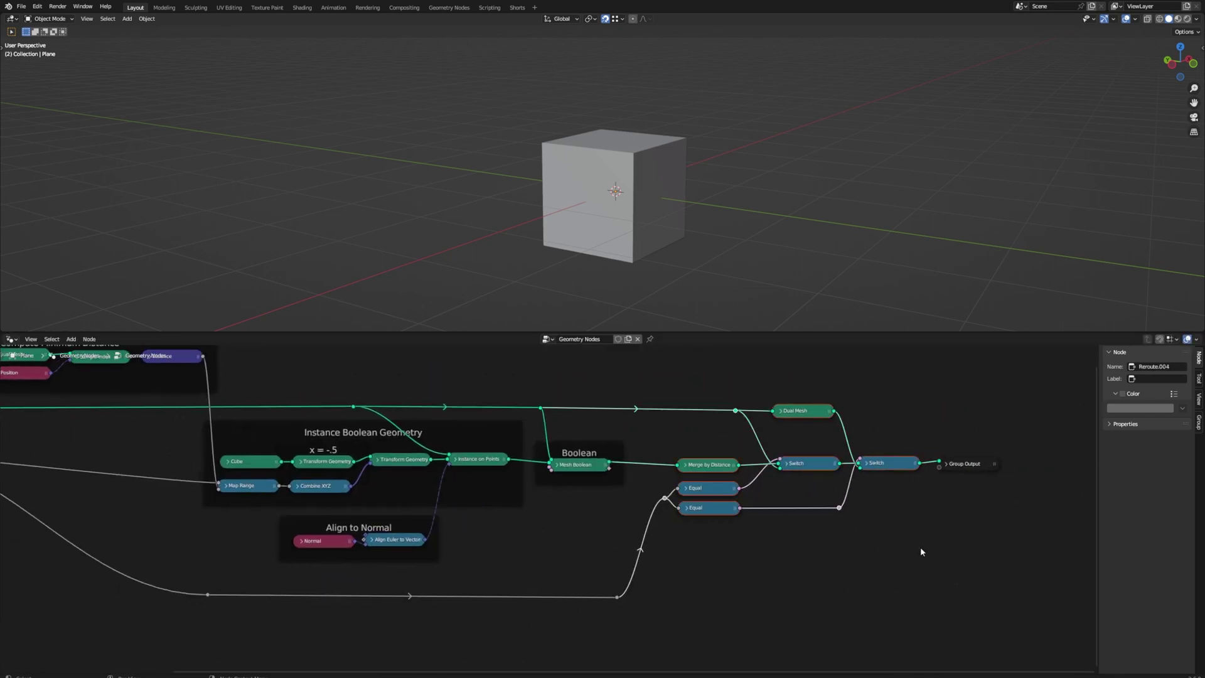
key("ctrl+j")
key("F2")
type("Clean up and Error Correction")
key("Return")
Group all framed nodes and their reroutes into one node group, move its Group Input up slightly, and return to the parent tree
key("Home")
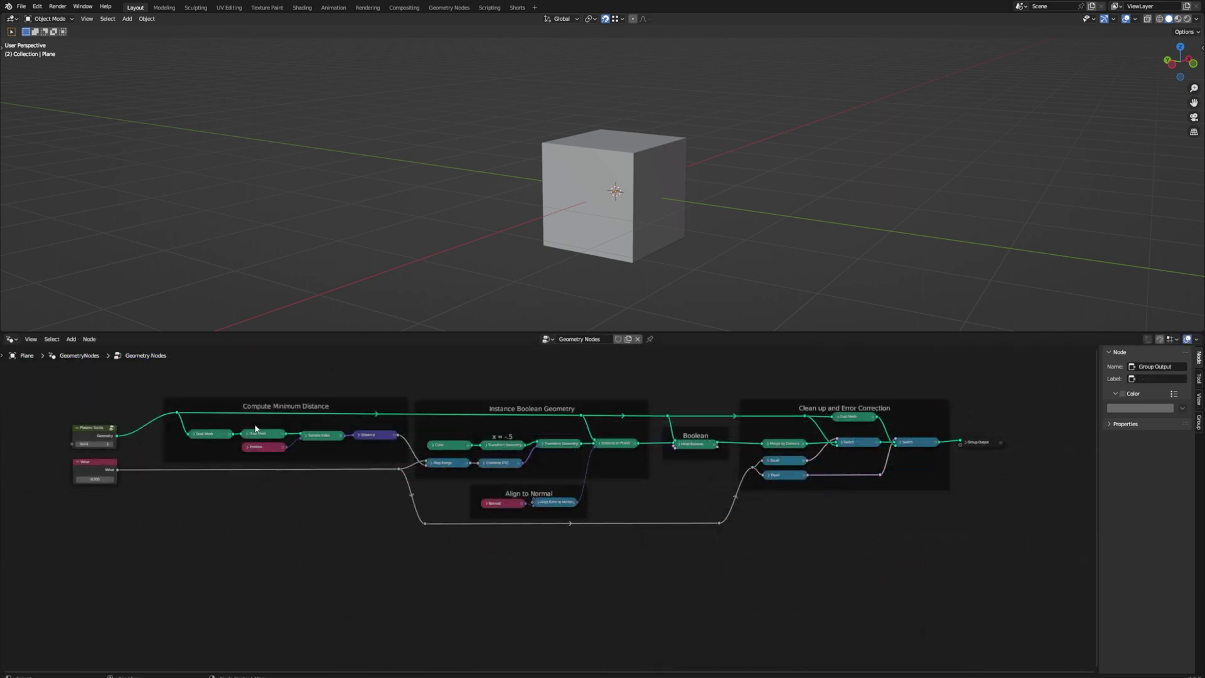
left_click_drag(144, 384, 955, 536)
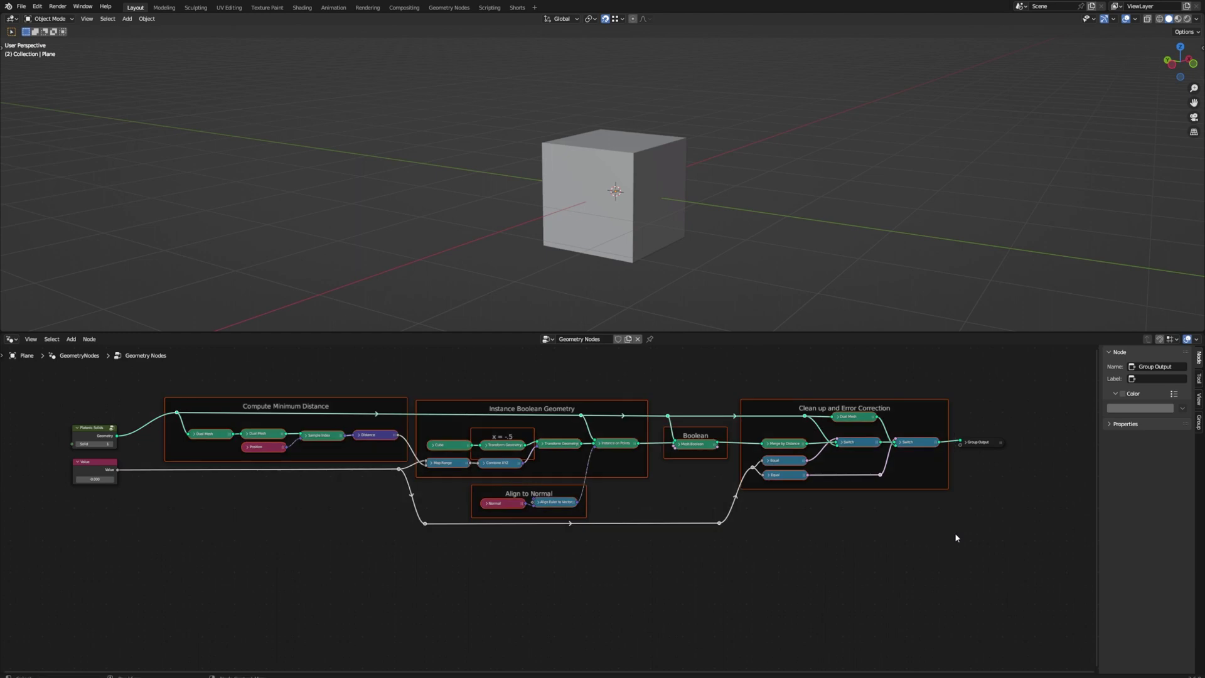
key("ctrl+g")
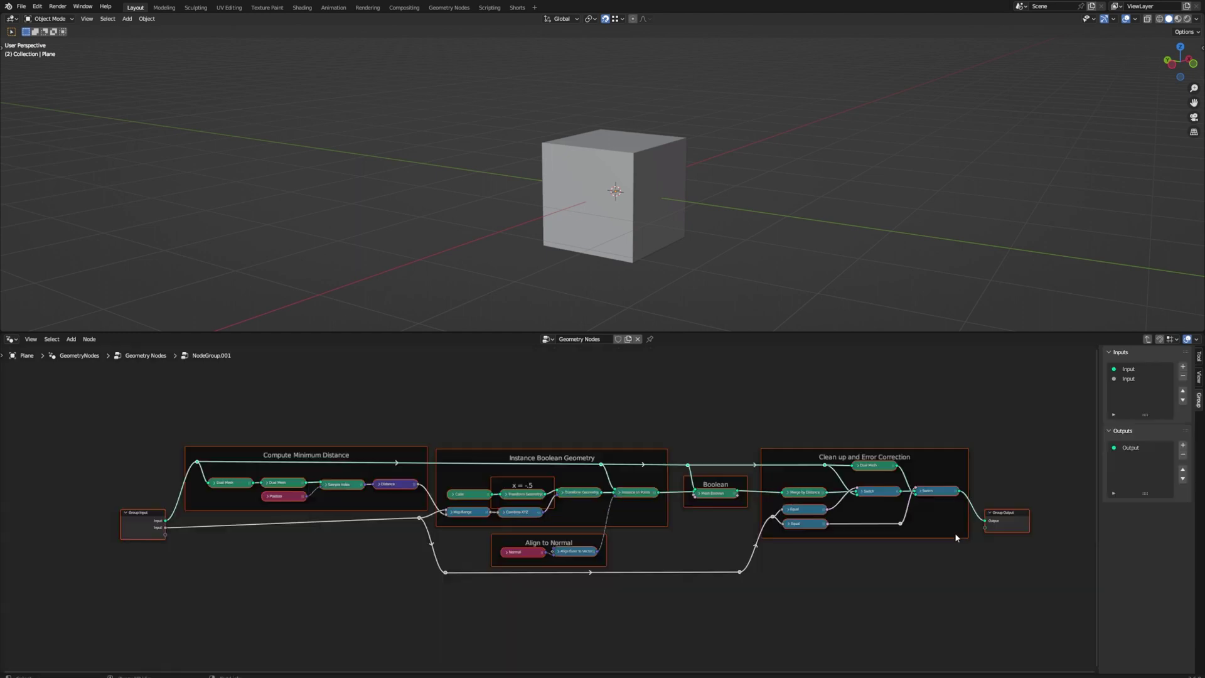
left_click_drag(124, 522, 143, 512)
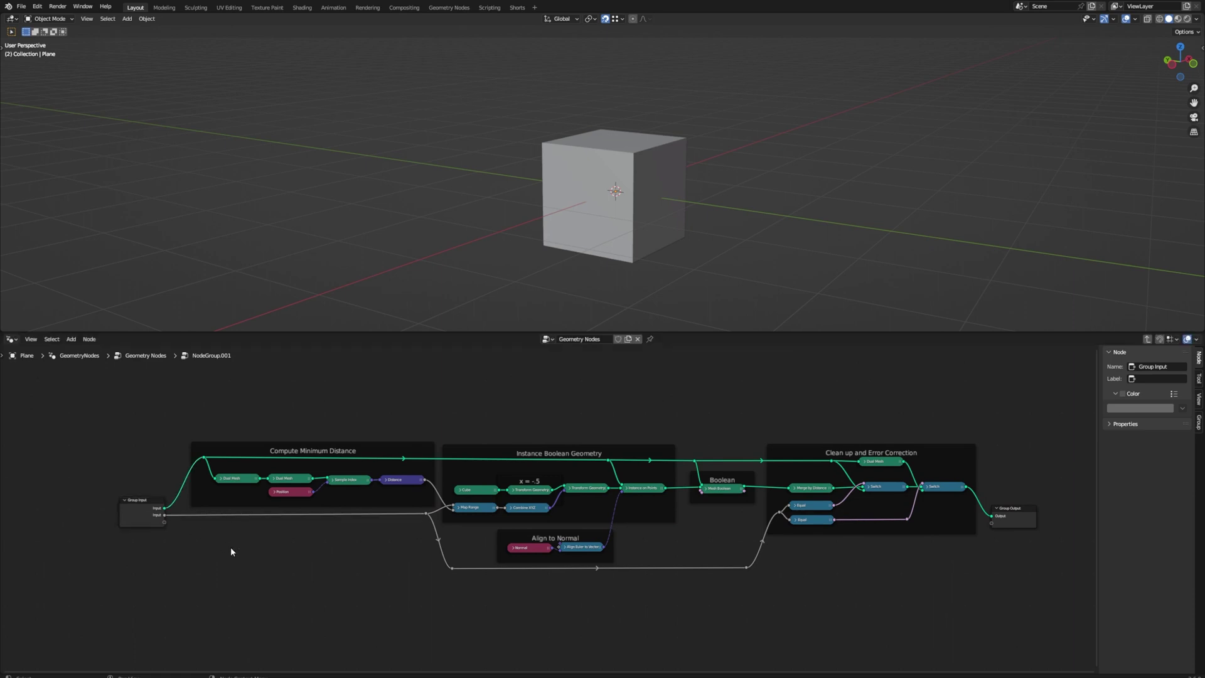
key("Tab")
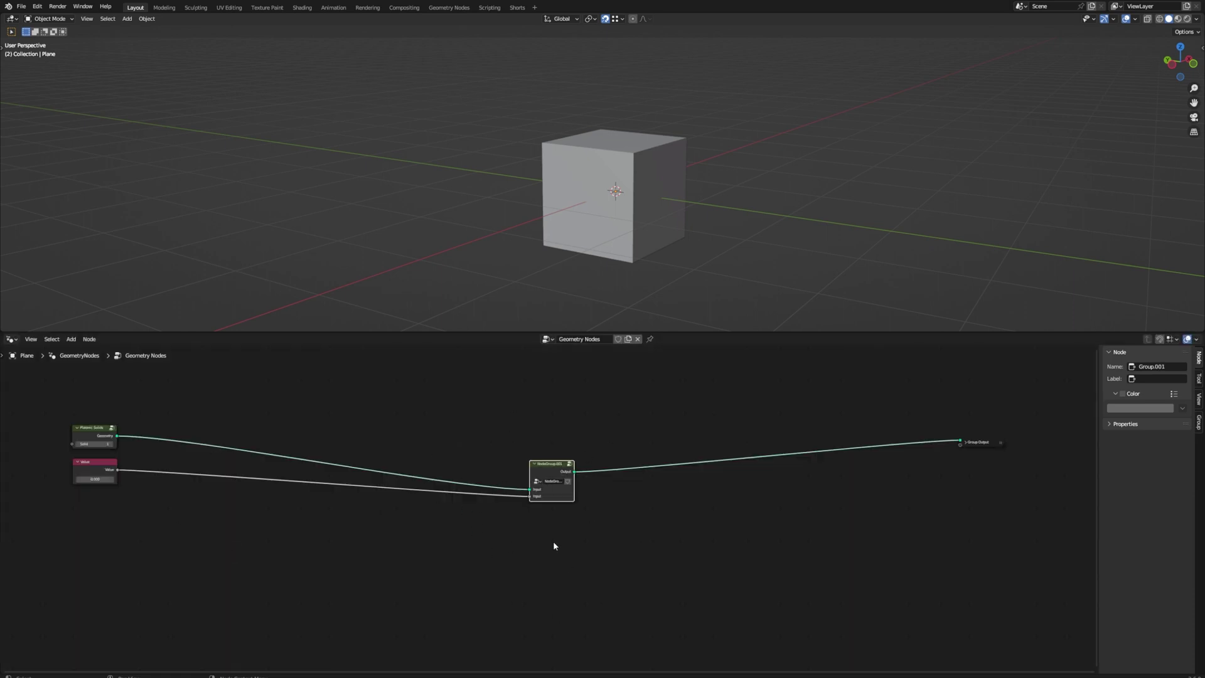
Rename the new node group's two inputs Geometry and Truncation
left_click(1198, 421)
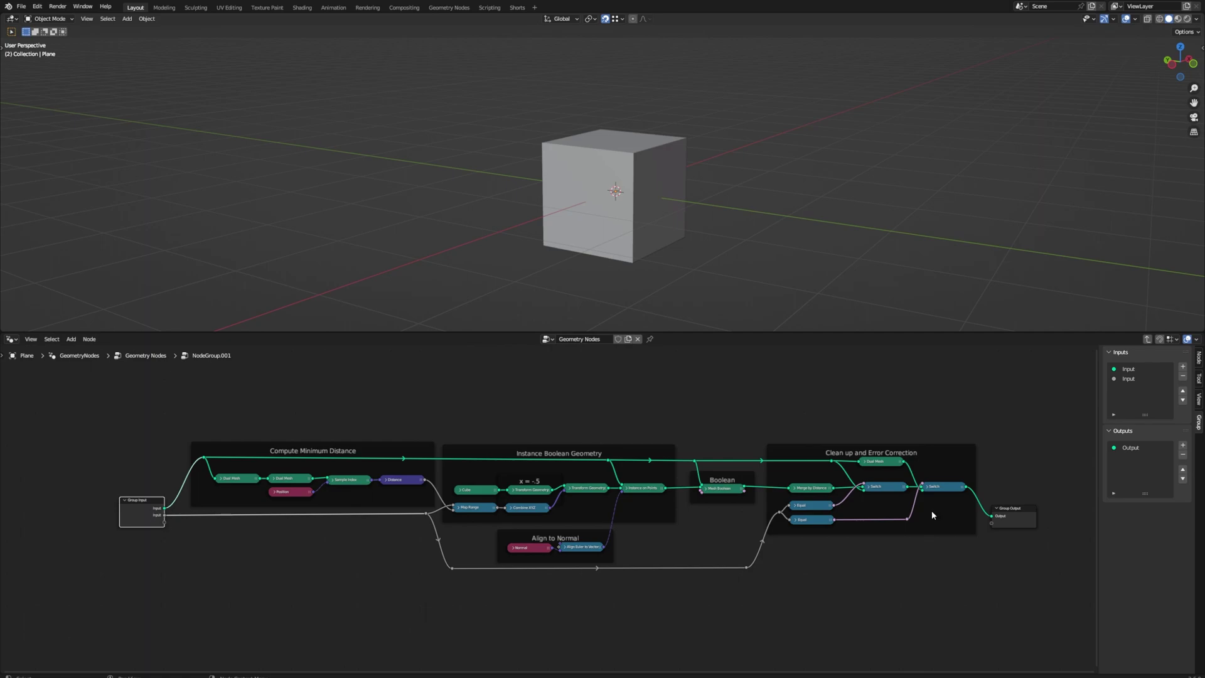
left_click(1143, 379)
left_click(1164, 453)
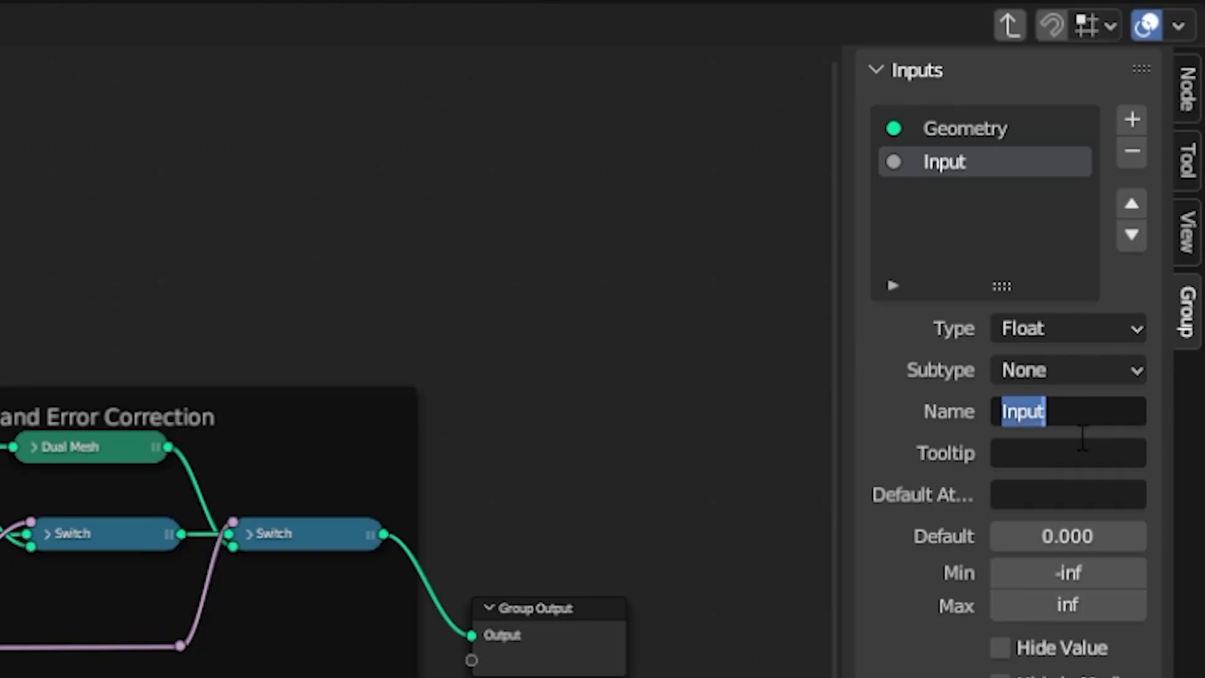
type("T")
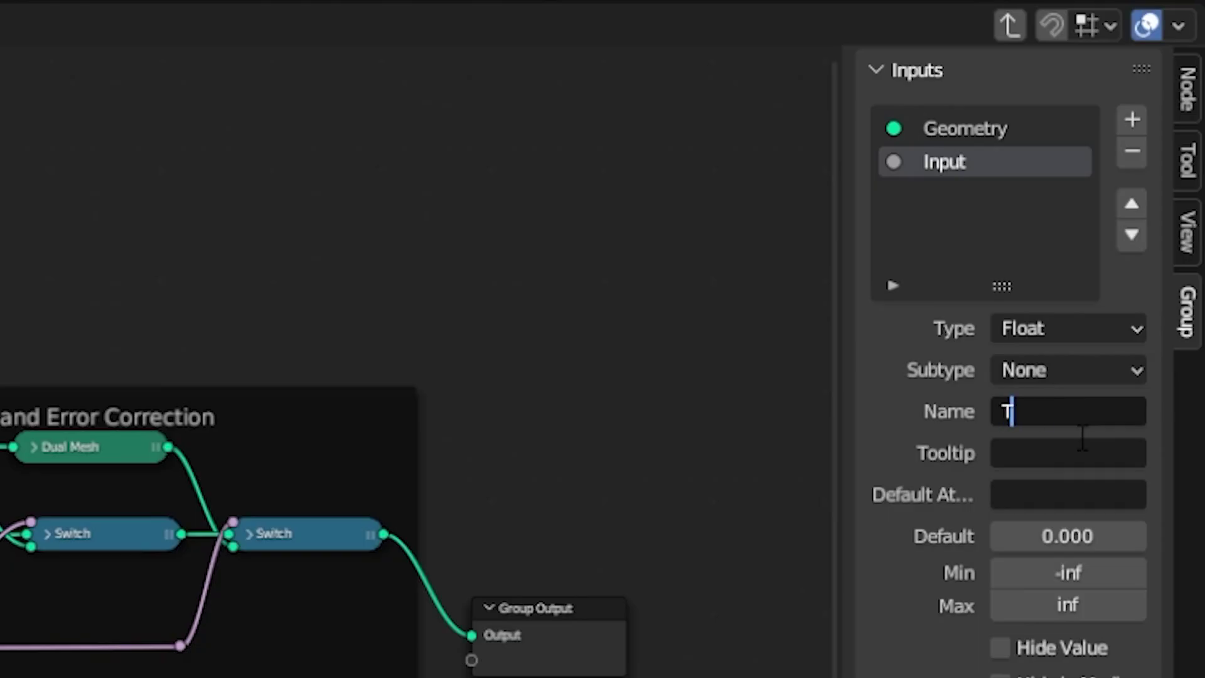
type("runc")
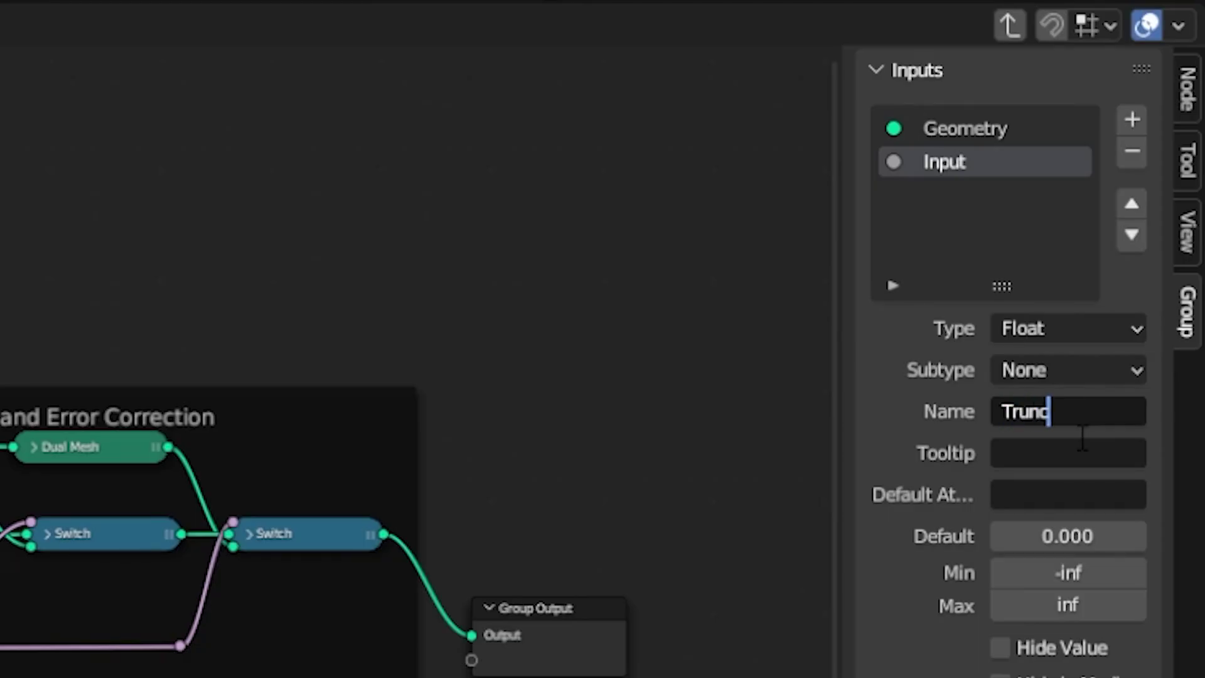
type("ation")
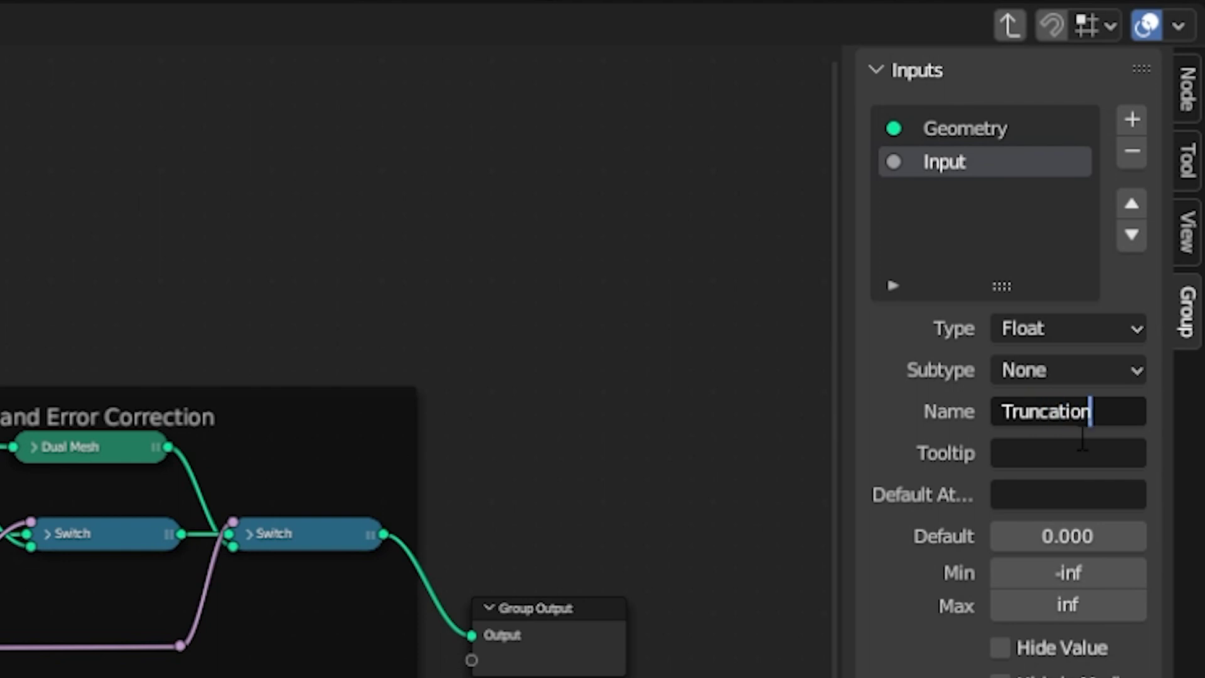
key("Return")
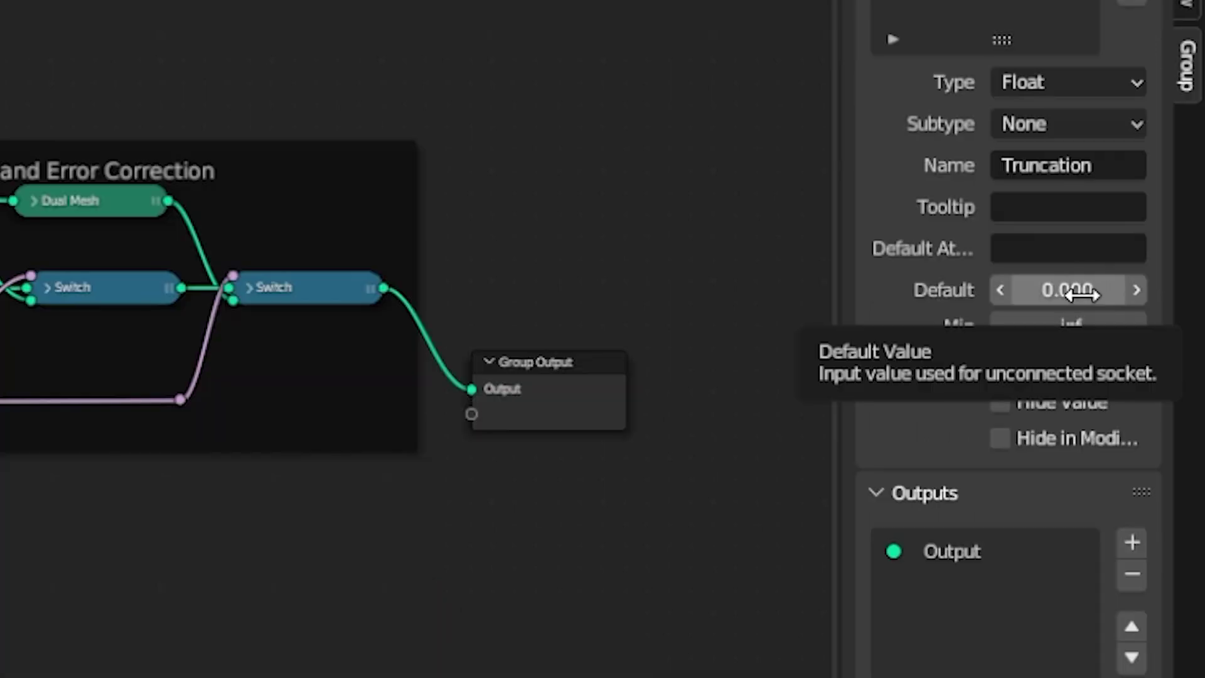
Limit the Truncation input to a minimum of 0 and a maximum of 1, and leave the node group
left_click(1067, 326)
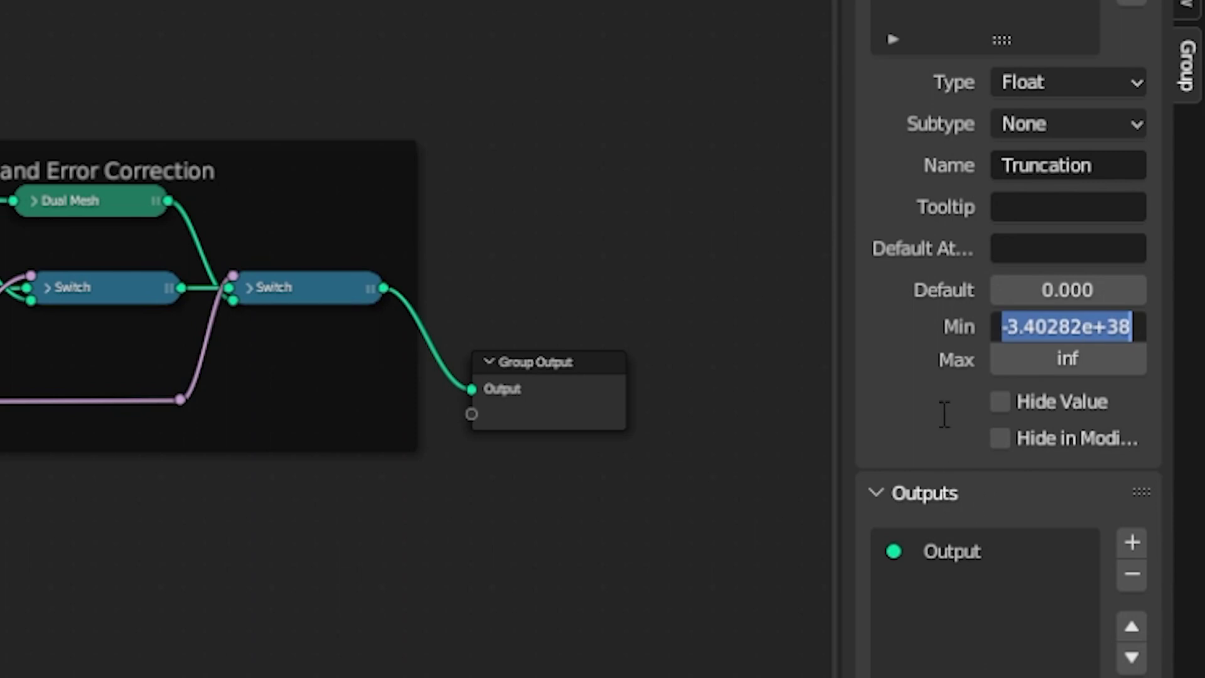
type("0")
key("Tab")
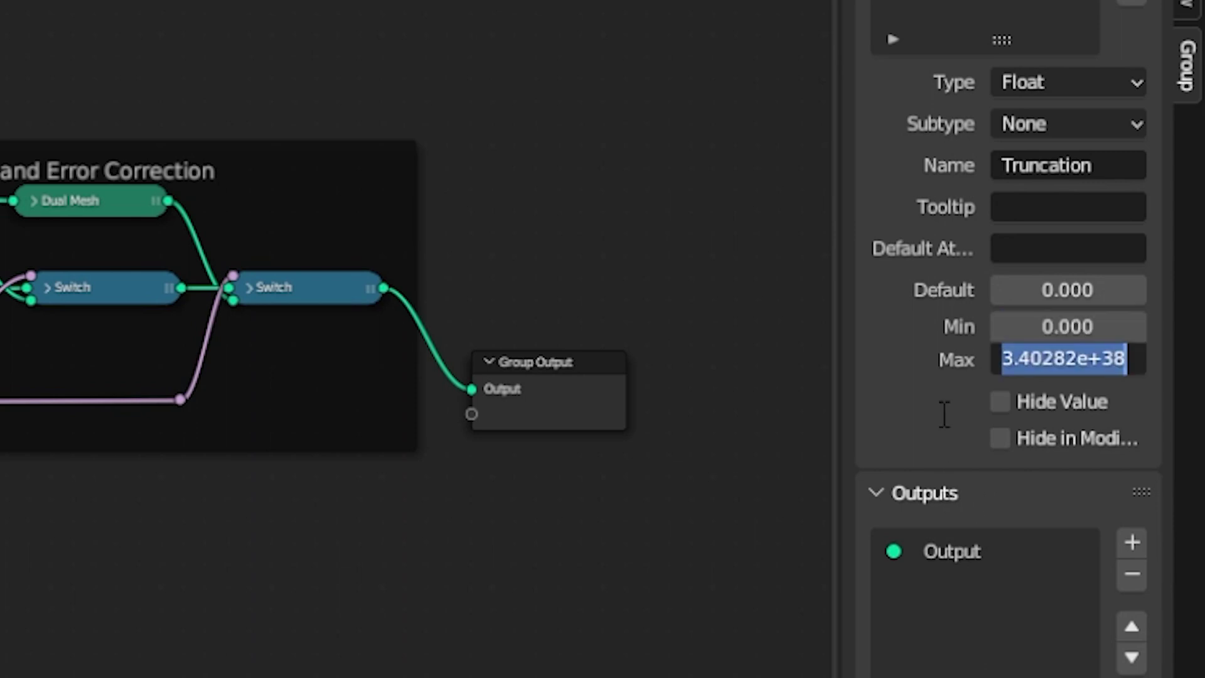
type("1")
key("Return")
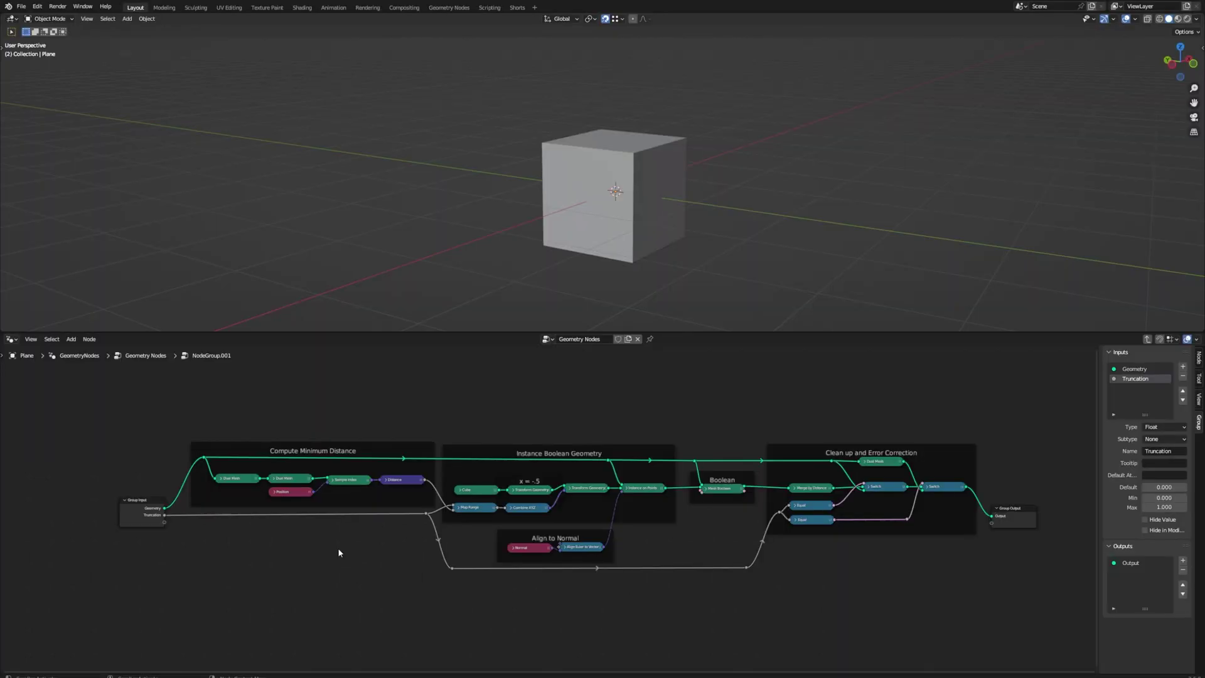
key("Tab")
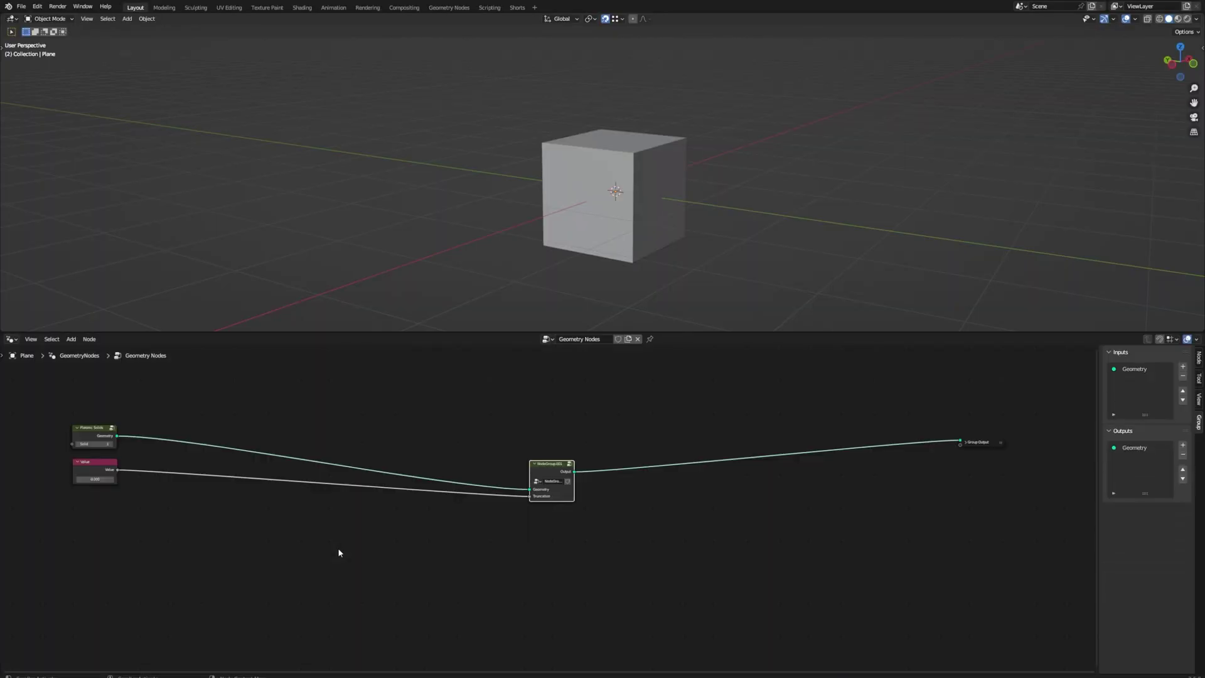
Delete the Value node and place the Platonic Solids and Group Output nodes close beside the truncation node group
scroll(645, 452, "up", 3)
middle_click_drag(646, 453, 748, 461)
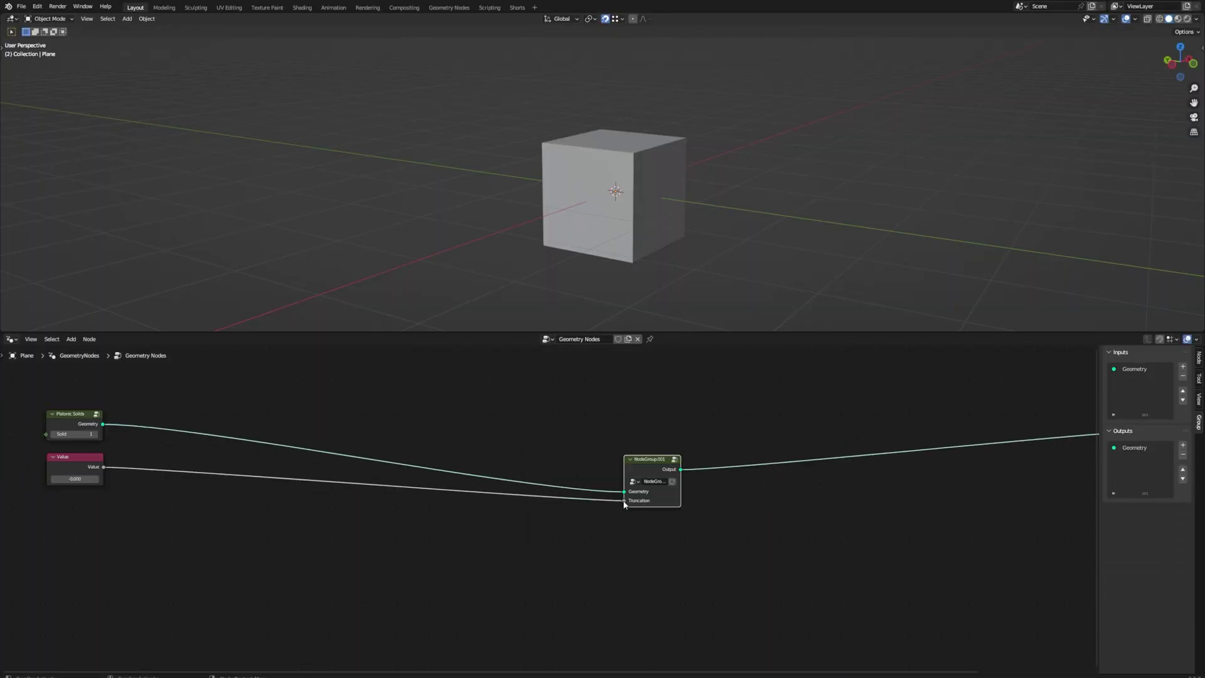
left_click(76, 457)
key("x")
left_click_drag(78, 424, 588, 472)
middle_click_drag(1049, 480, 843, 495)
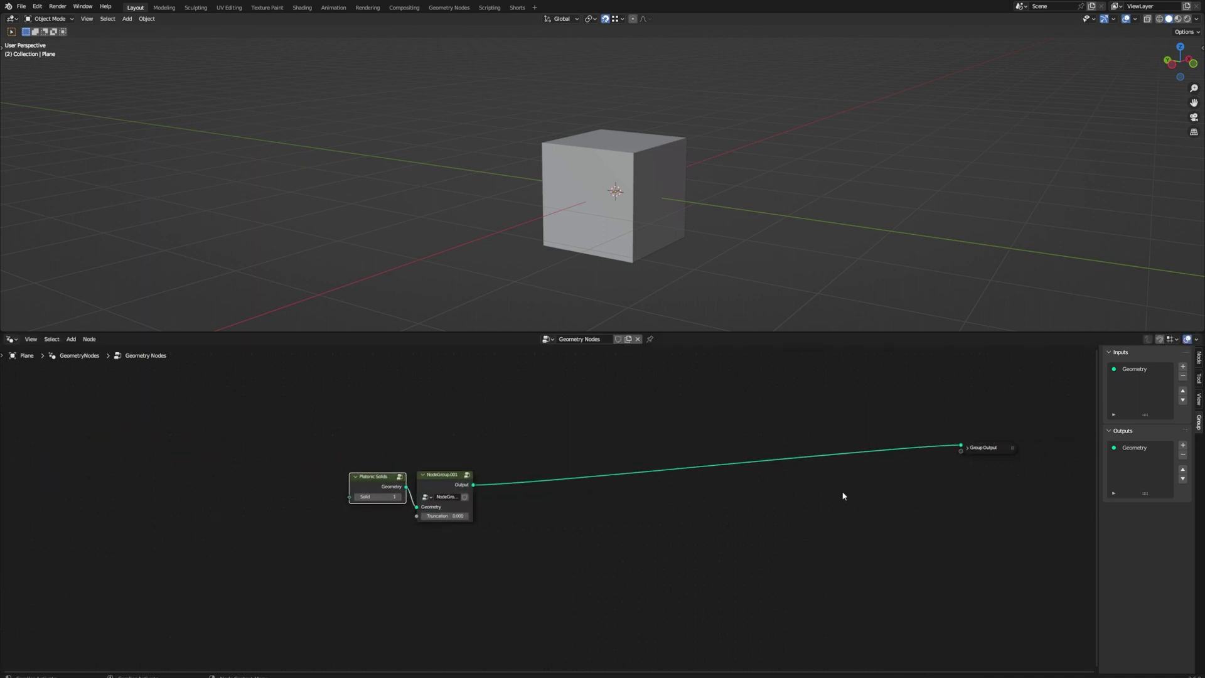
left_click_drag(1005, 452, 521, 488)
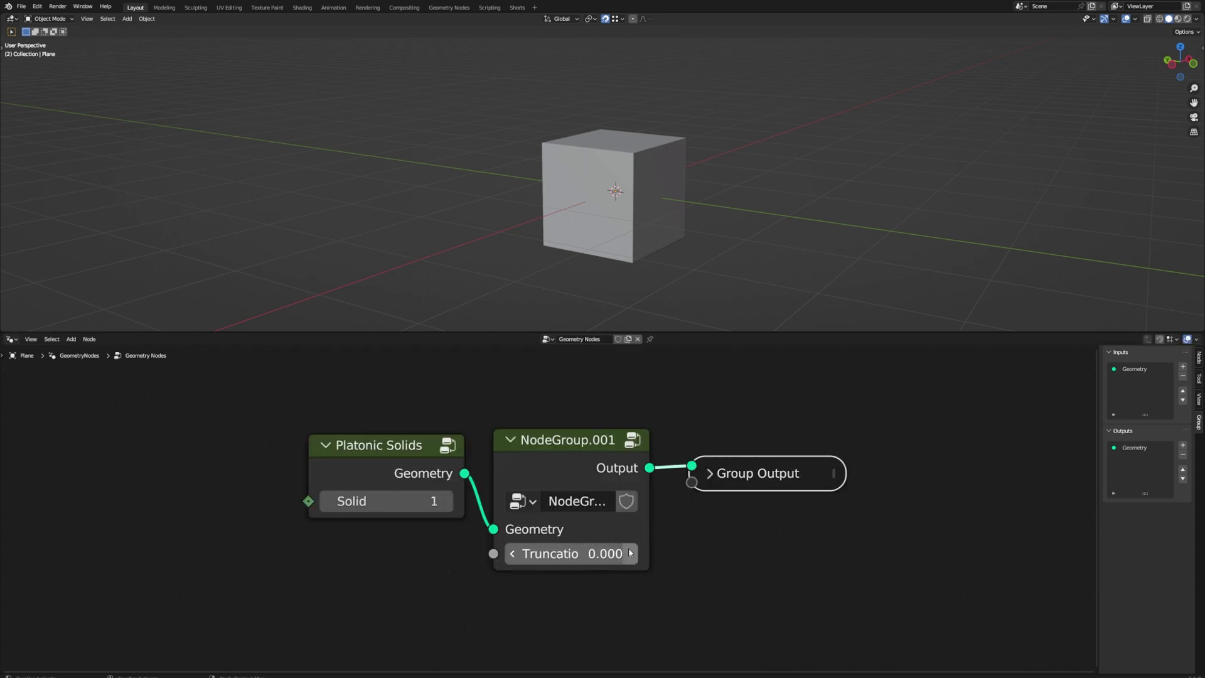
Raise the node group's Truncation value to 1 to test the change from the cube to its dual
left_click(629, 553)
left_click(629, 553)
left_click(629, 552)
left_click(629, 553)
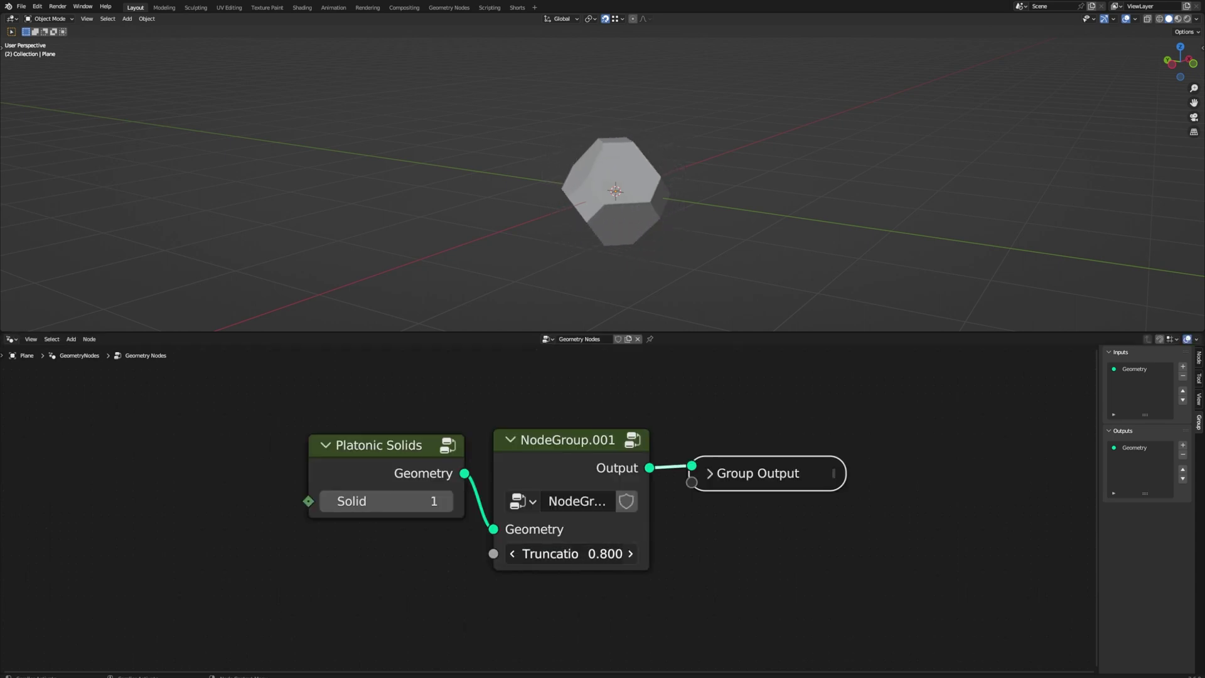
left_click(629, 553)
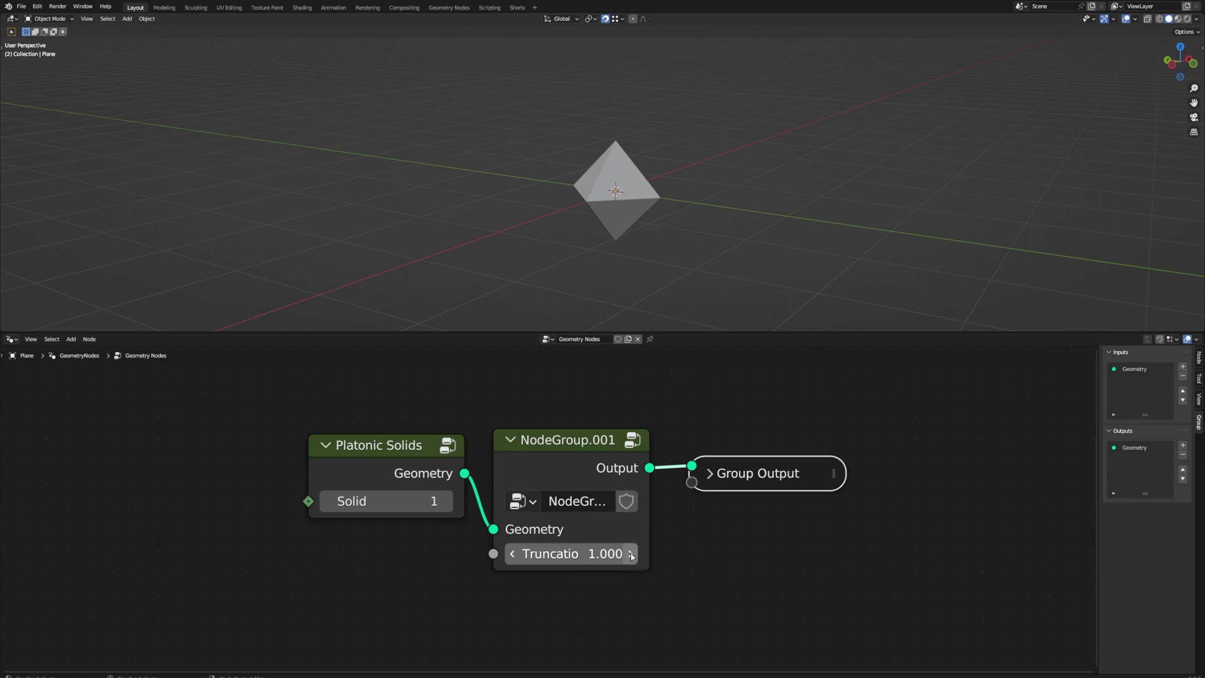
Lower Truncation back to 0, sweep it through its range once more, and leave it at 0
left_click(509, 559)
left_click(509, 559)
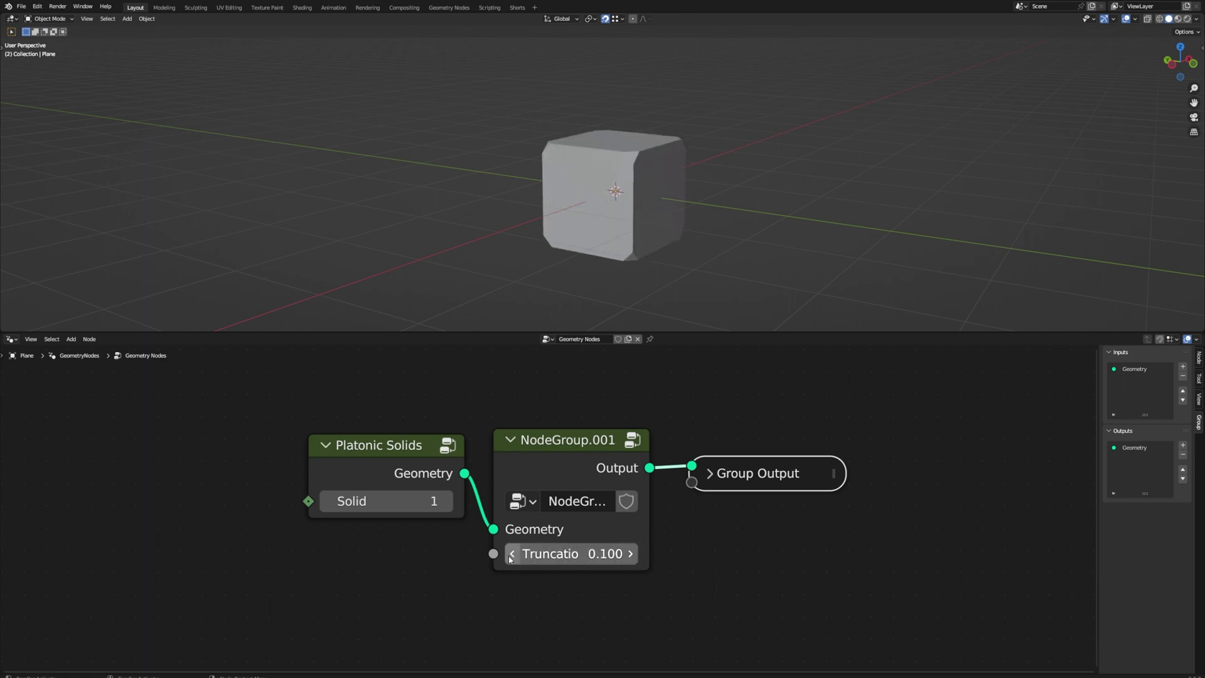
left_click(509, 559)
left_click(509, 559)
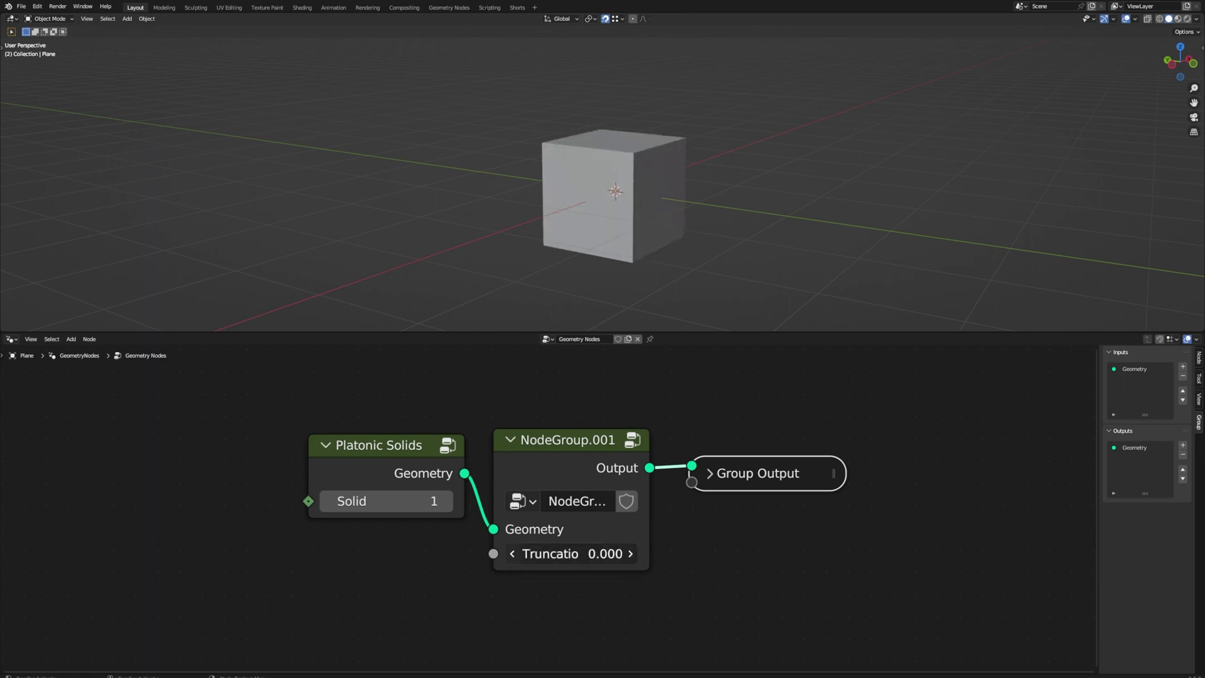
left_click(509, 560)
left_click_drag(509, 559, 590, 560)
left_click_drag(571, 553, 527, 553)
left_click(553, 592)
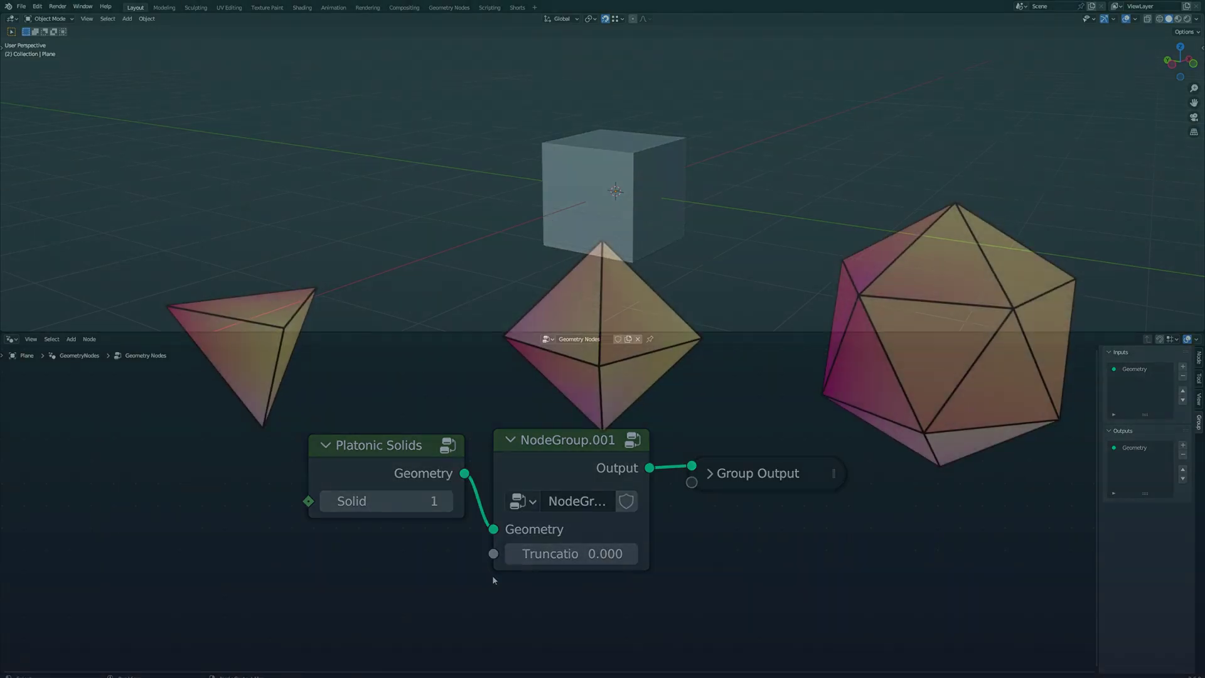